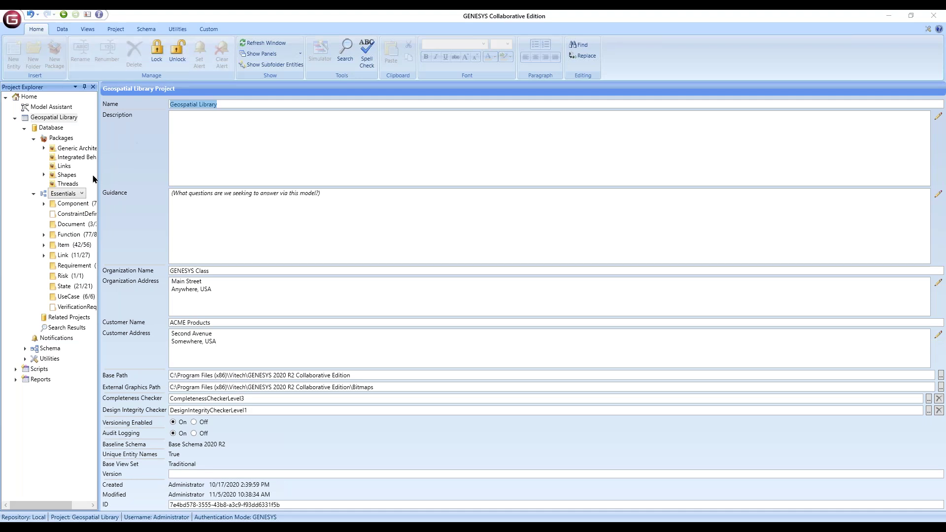
# - List the Shapes package items (Octagon, Hexagon, Diamond, Rounded Rectangle) and bring up its context menu
pyautogui.click(68, 175)
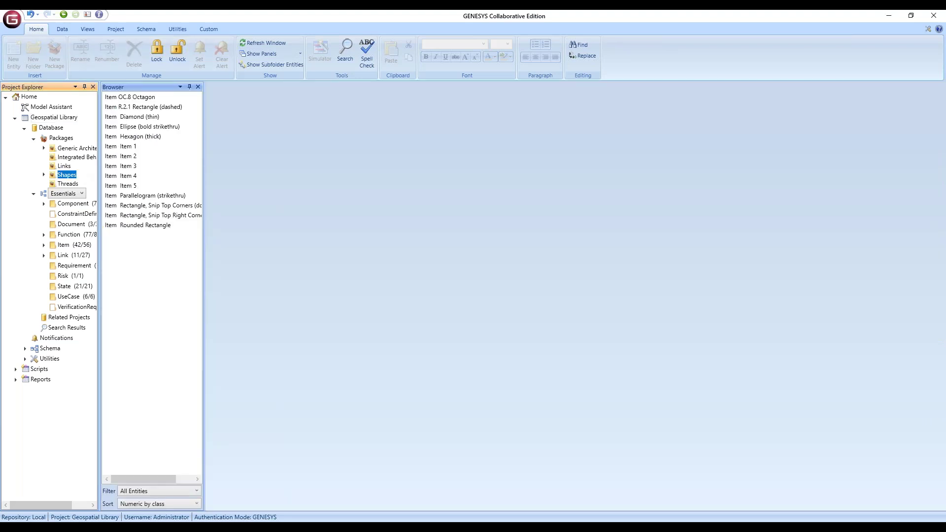
pyautogui.rightClick(73, 176)
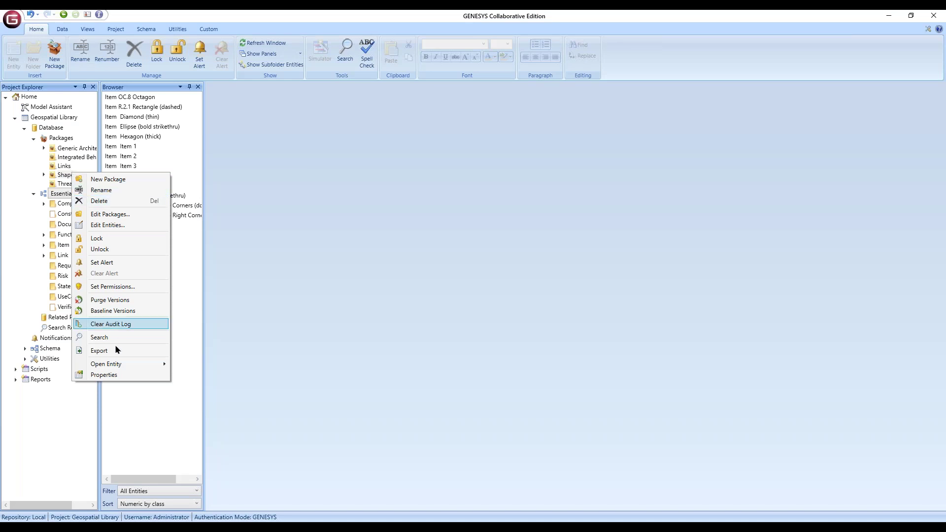
# - Open the Shapes package diagram maximized and select the dashed Rectangle shape
pyautogui.moveTo(121, 368)
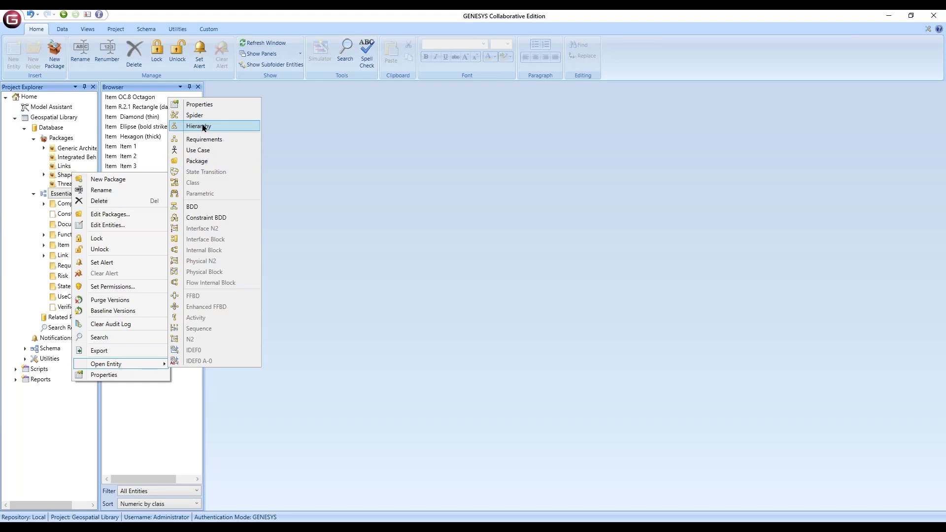
pyautogui.click(204, 167)
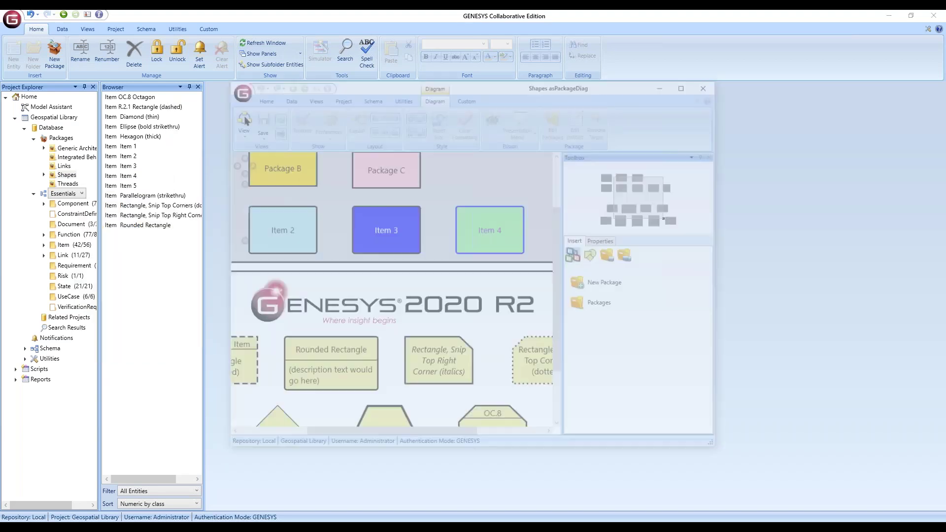
pyautogui.click(687, 83)
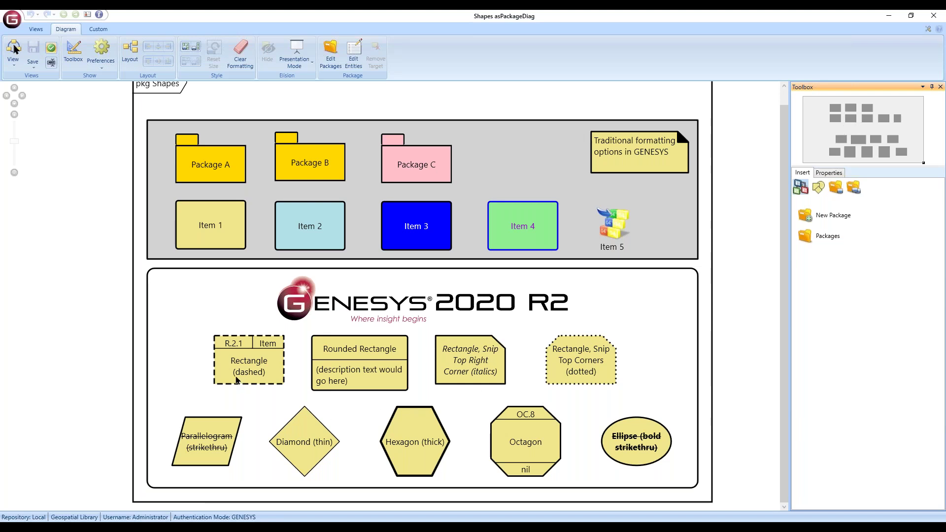
pyautogui.click(237, 380)
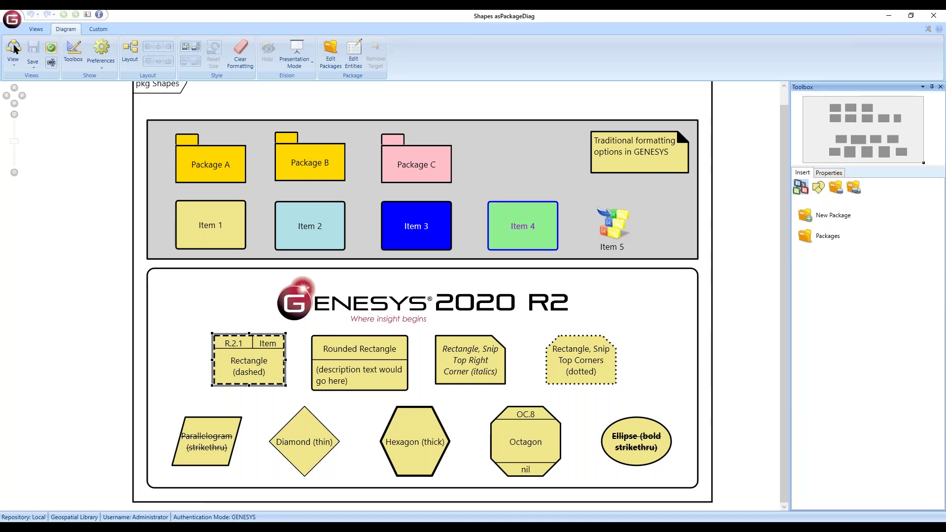
# - Show the dashed Rectangle's node properties: Dashed Line border, 100×70 size
pyautogui.click(823, 177)
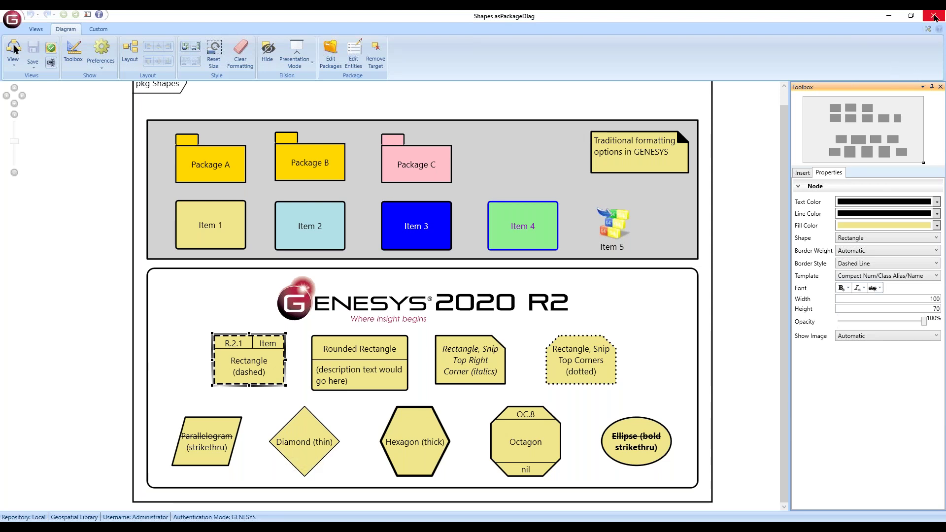
# - Close the Shapes diagram and open the Generic System component's property sheet
pyautogui.click(935, 17)
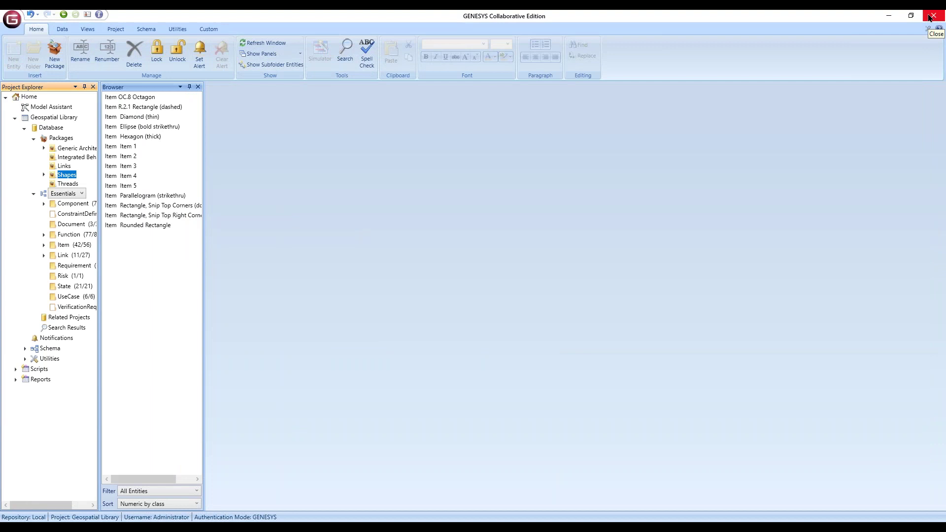
pyautogui.click(77, 149)
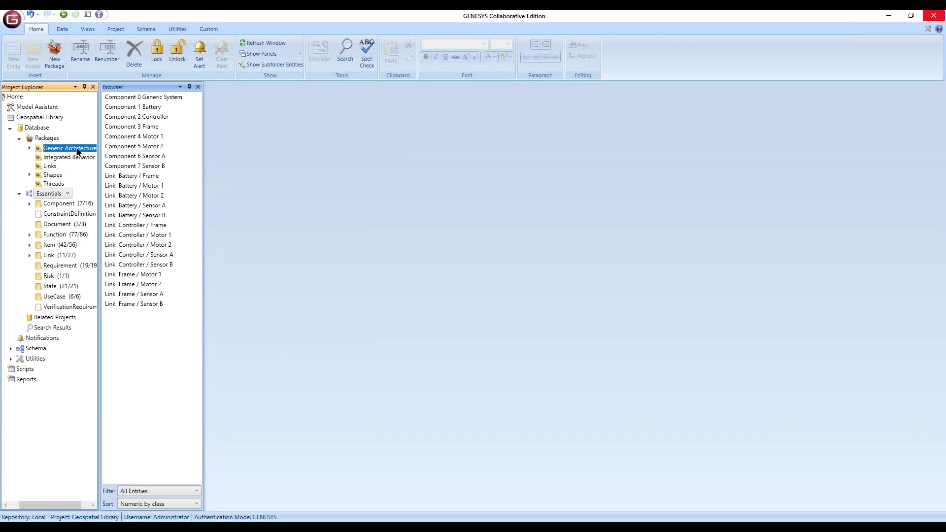
pyautogui.doubleClick(130, 98)
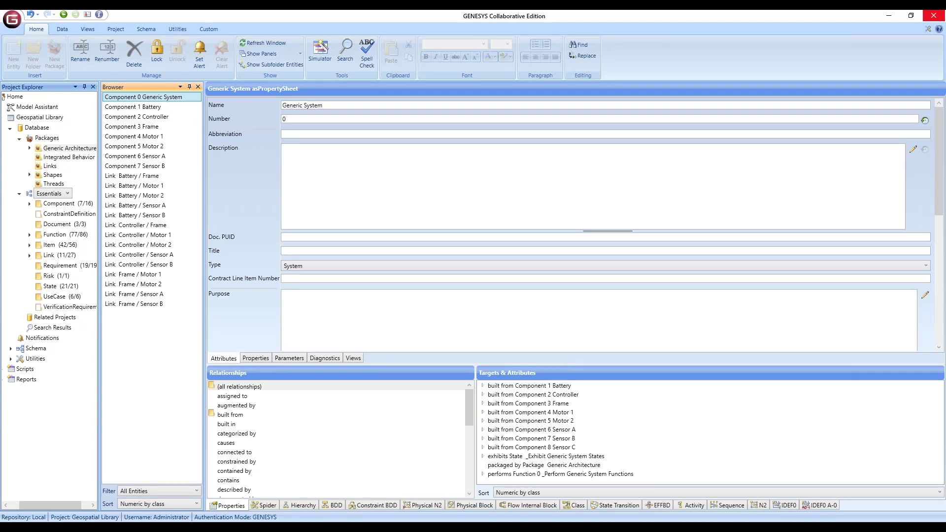
# - Sort the requirements numerically and open R.2.1's property sheet and hierarchy diagram
pyautogui.click(66, 267)
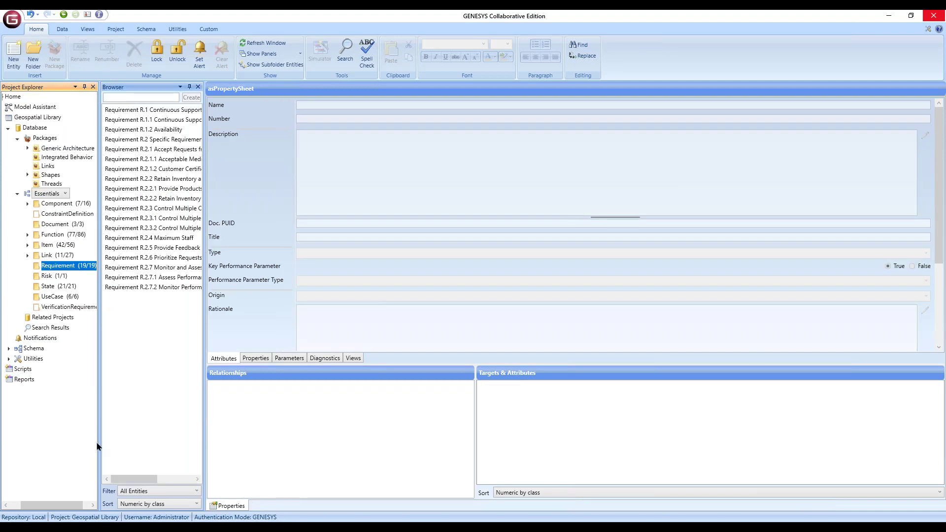
pyautogui.click(141, 506)
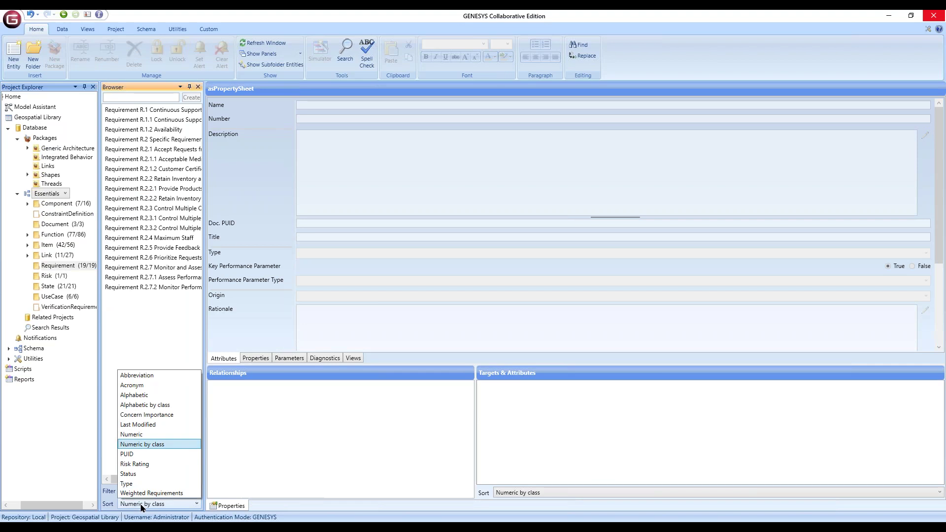
pyautogui.click(130, 433)
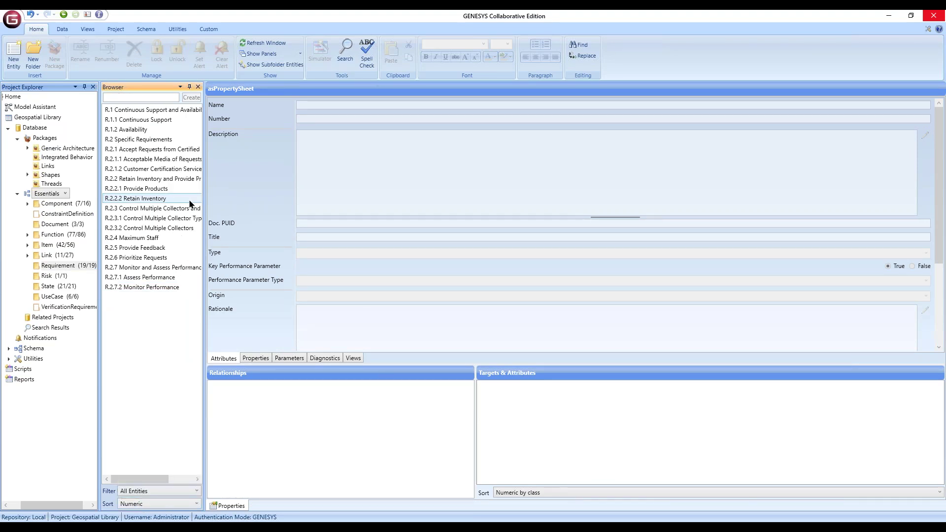
pyautogui.click(162, 150)
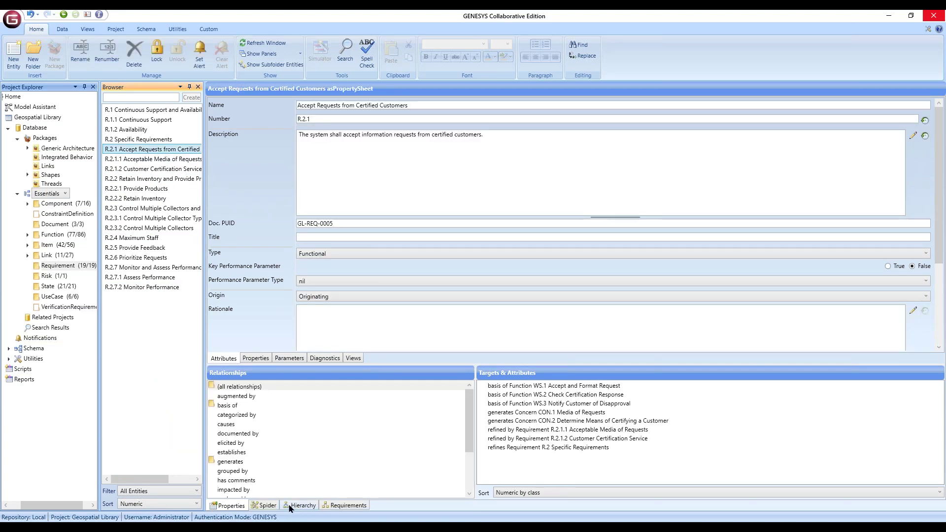
pyautogui.click(300, 506)
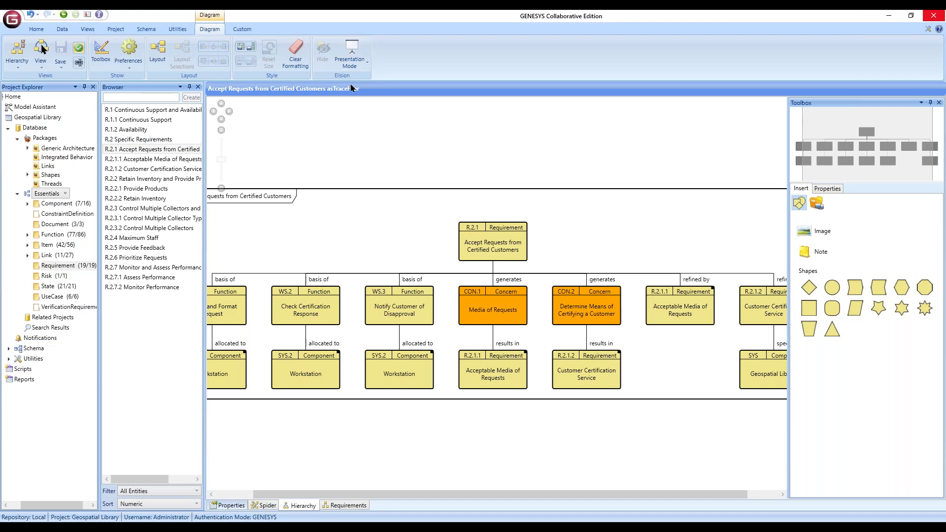
# - Bring up the Presentation Mode choices for R.2.1's hierarchy diagram
pyautogui.click(368, 64)
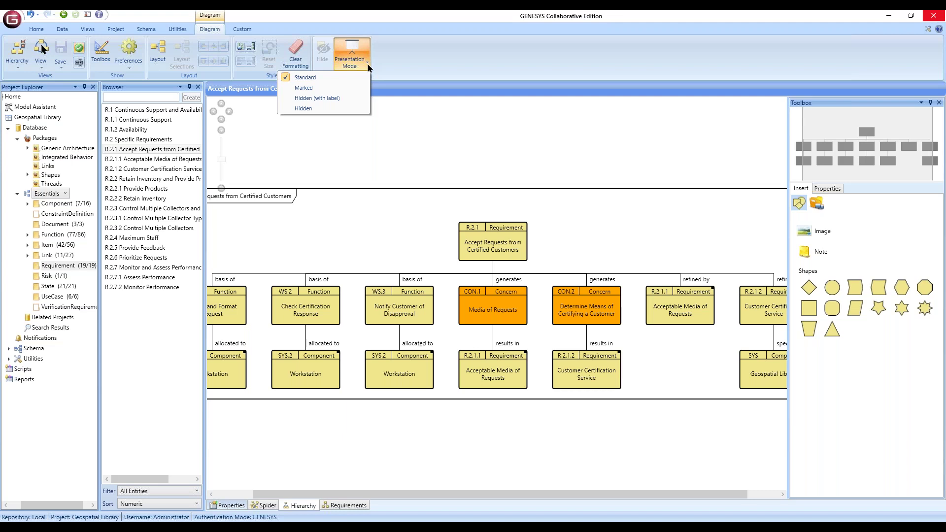
# - Switch to Marked presentation and mark the Media of Requests concern as hidden
pyautogui.click(305, 91)
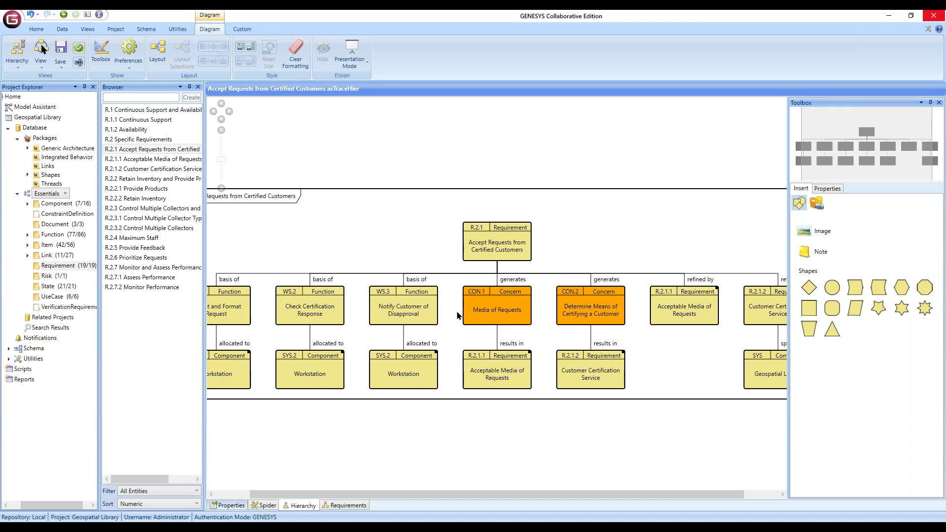
pyautogui.click(516, 313)
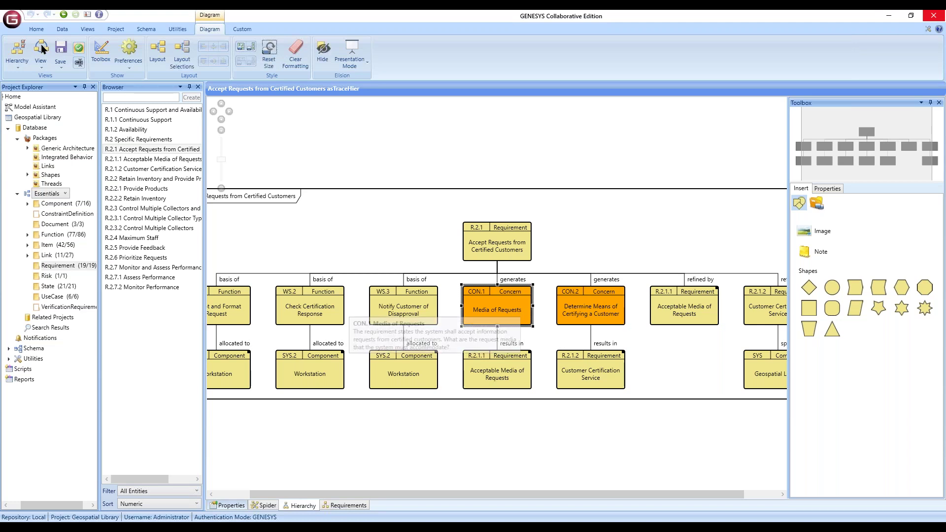
pyautogui.click(324, 56)
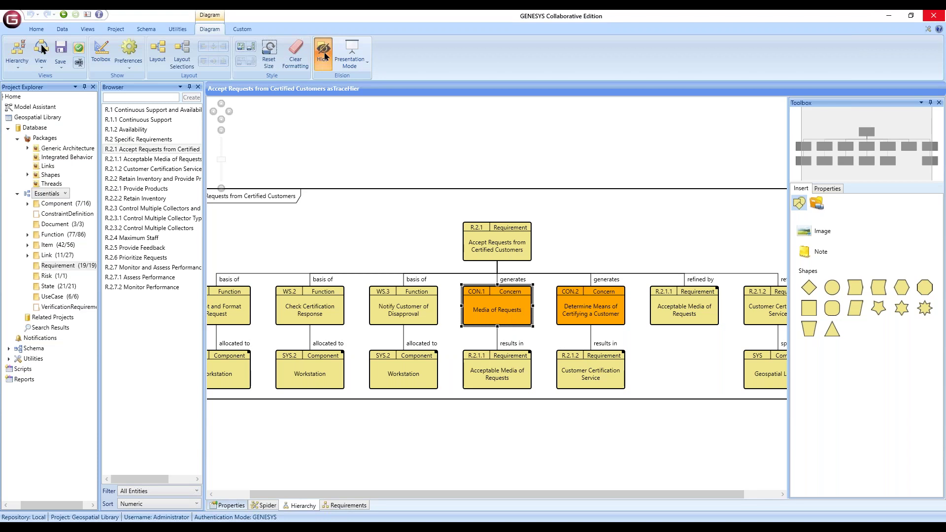
pyautogui.click(593, 207)
# - Select the Determine Means of Certifying a Customer concern
pyautogui.moveTo(584, 392)
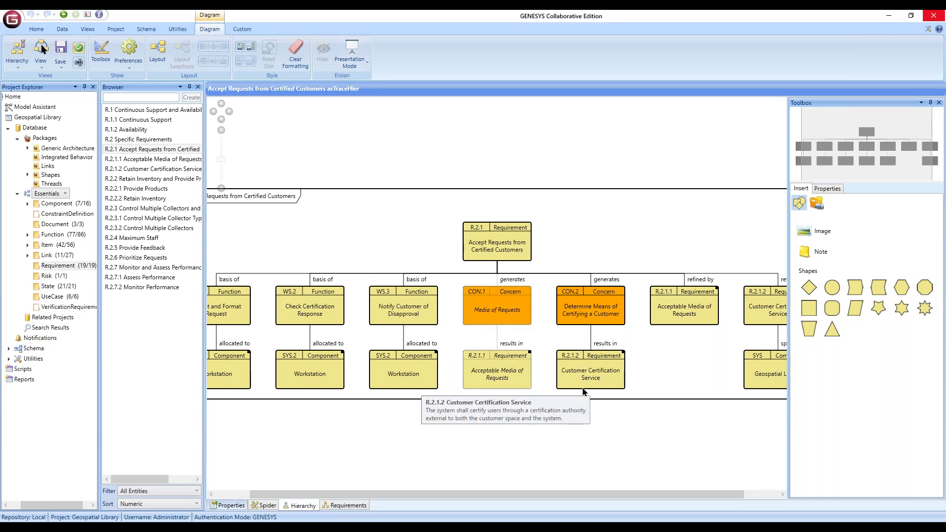
pyautogui.moveTo(561, 329)
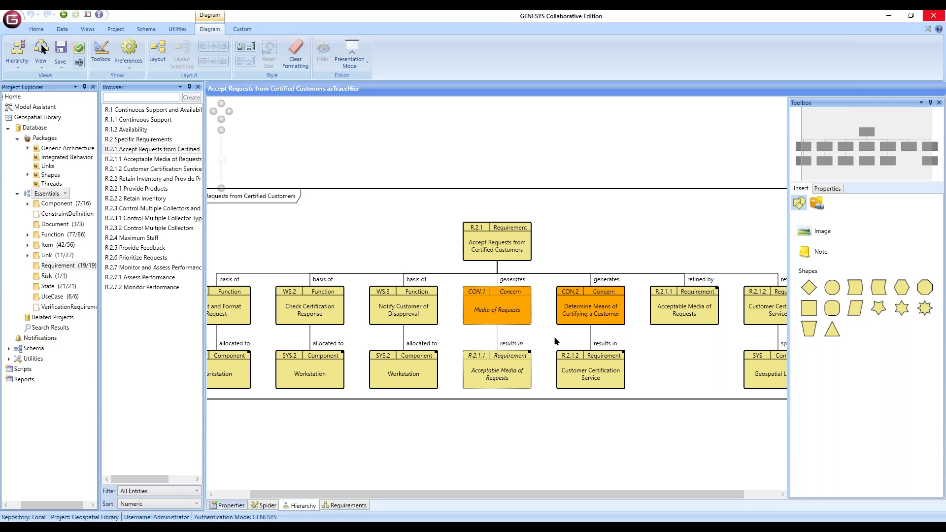
pyautogui.click(576, 307)
pyautogui.click(323, 52)
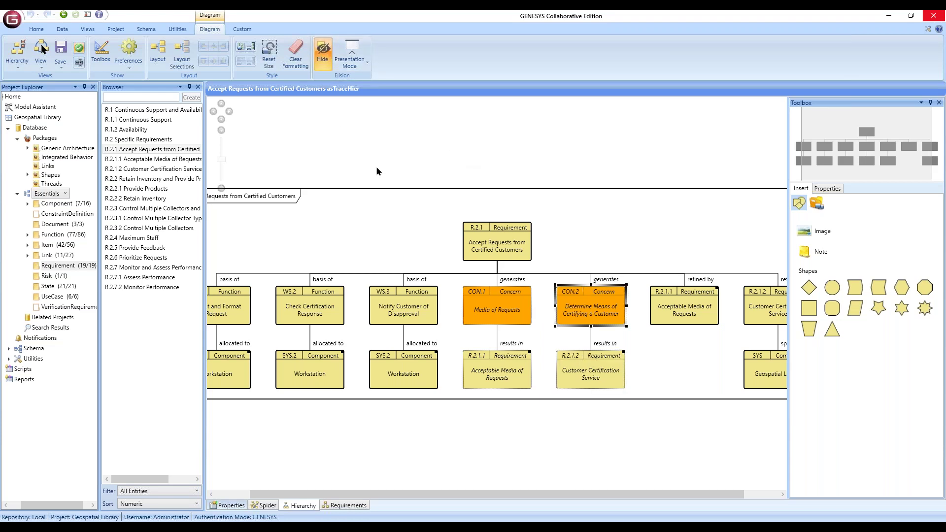
pyautogui.click(563, 448)
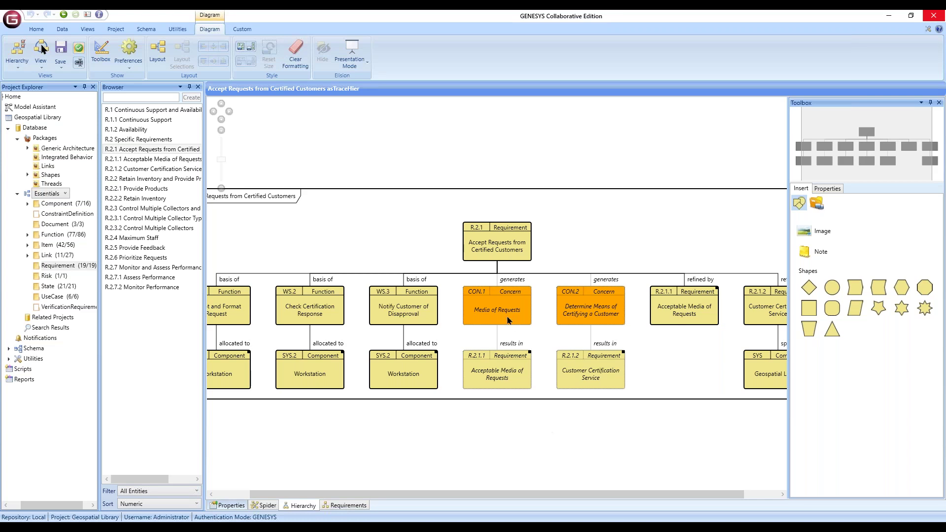
pyautogui.click(367, 63)
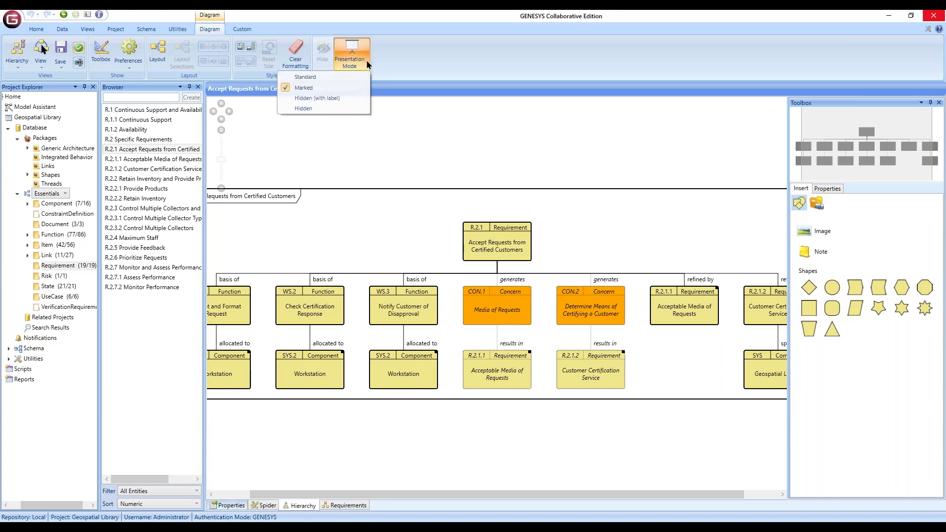
pyautogui.click(342, 98)
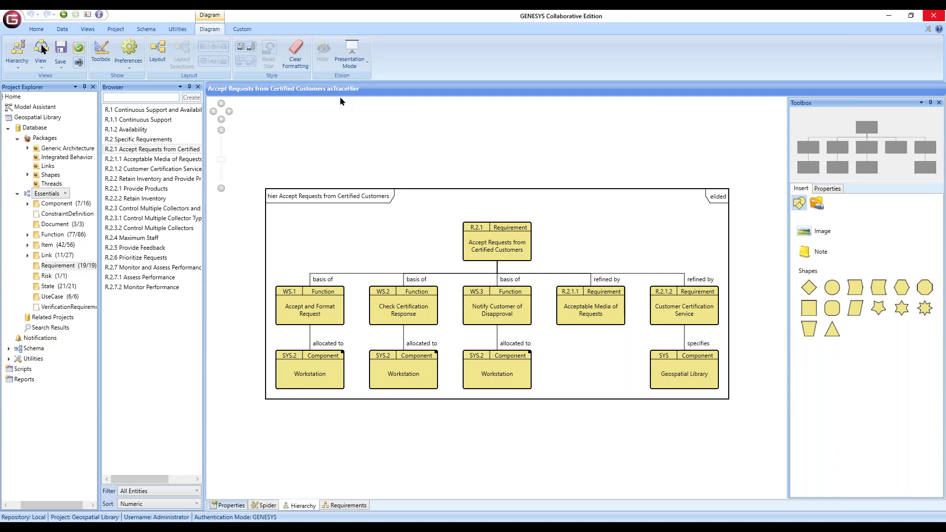
pyautogui.click(361, 62)
pyautogui.click(704, 164)
pyautogui.click(366, 62)
# - Hide elided content entirely without the elided label, then recheck the Presentation Mode setting
pyautogui.click(323, 108)
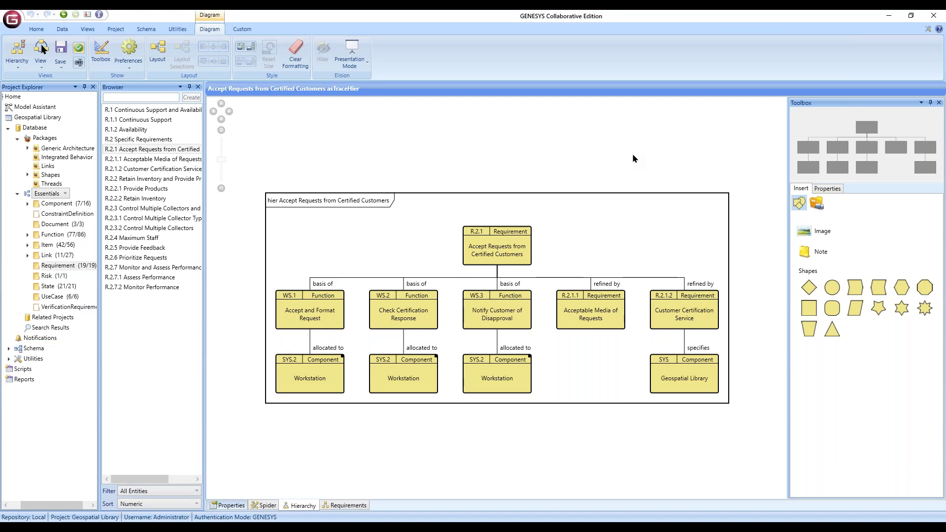
pyautogui.click(367, 62)
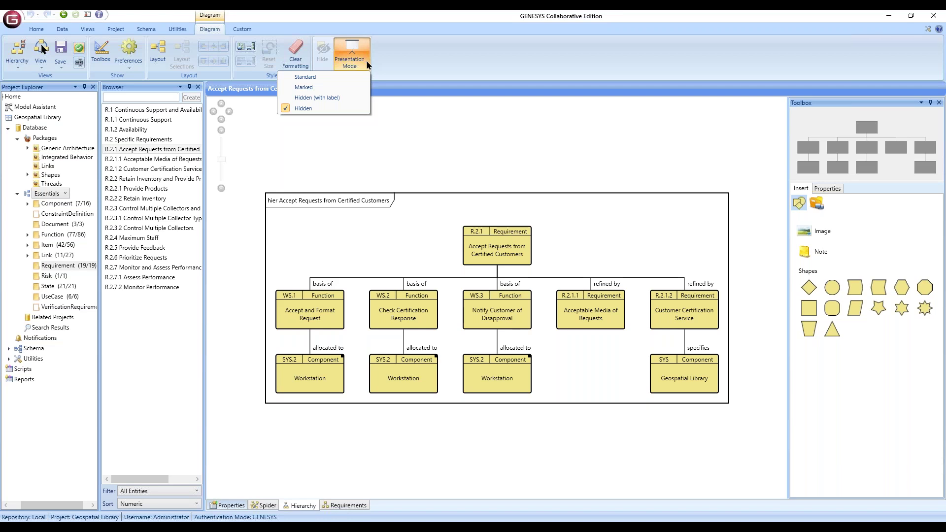
# - Reveal hidden concerns as Marked, then Standard, and open the R.2 Specific Requirements diagram
pyautogui.click(312, 90)
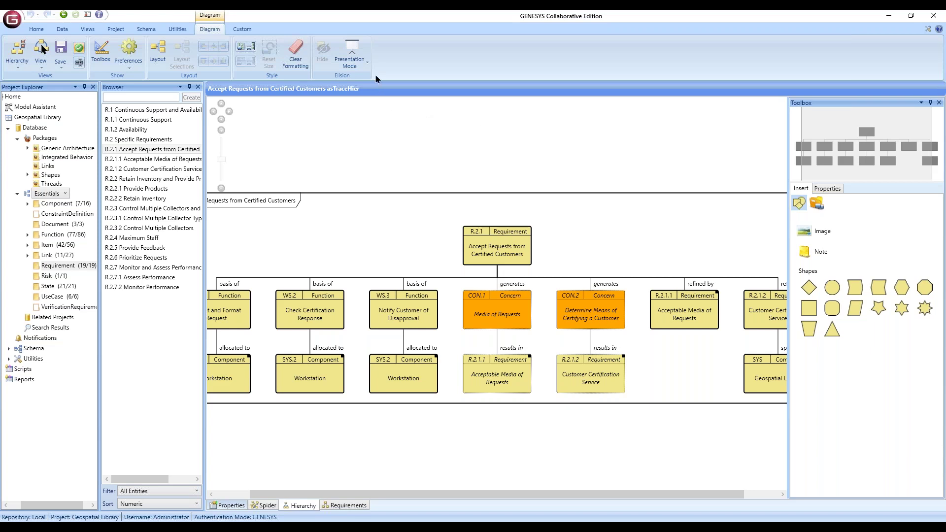
pyautogui.click(368, 64)
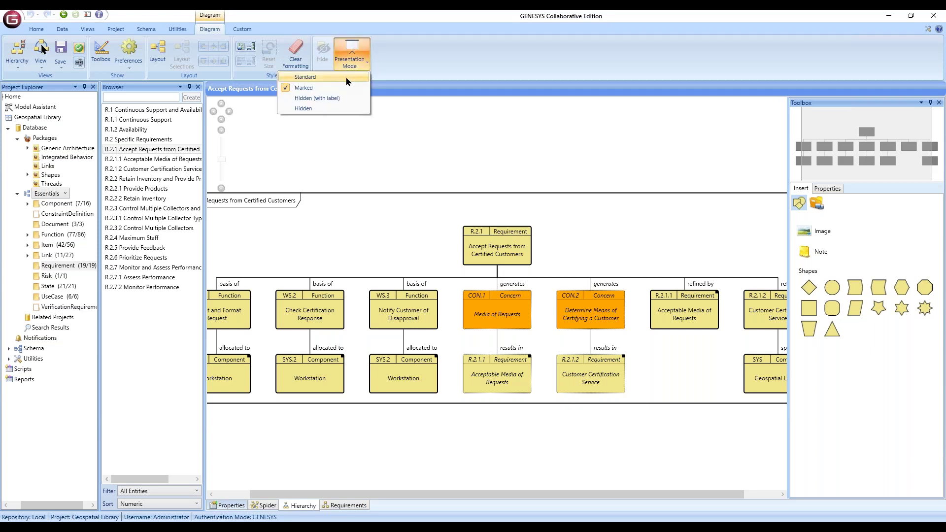
pyautogui.click(347, 78)
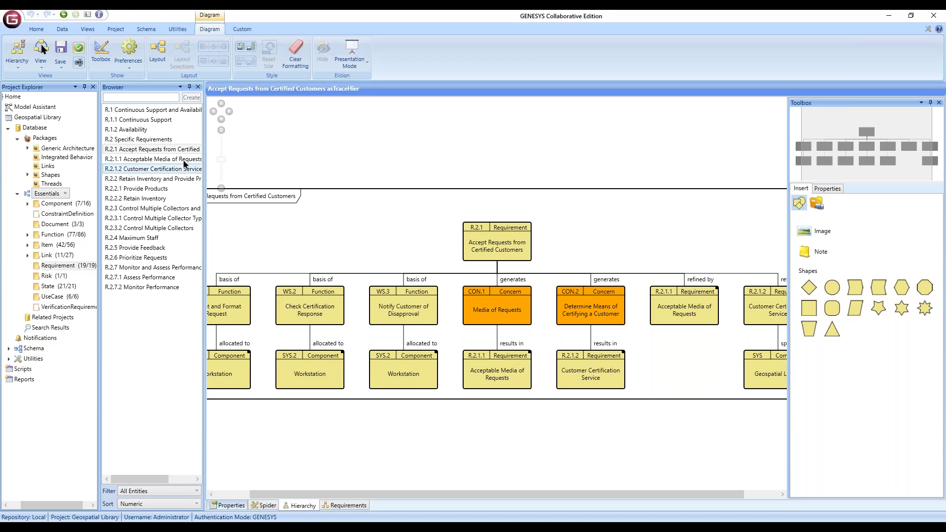
pyautogui.click(143, 140)
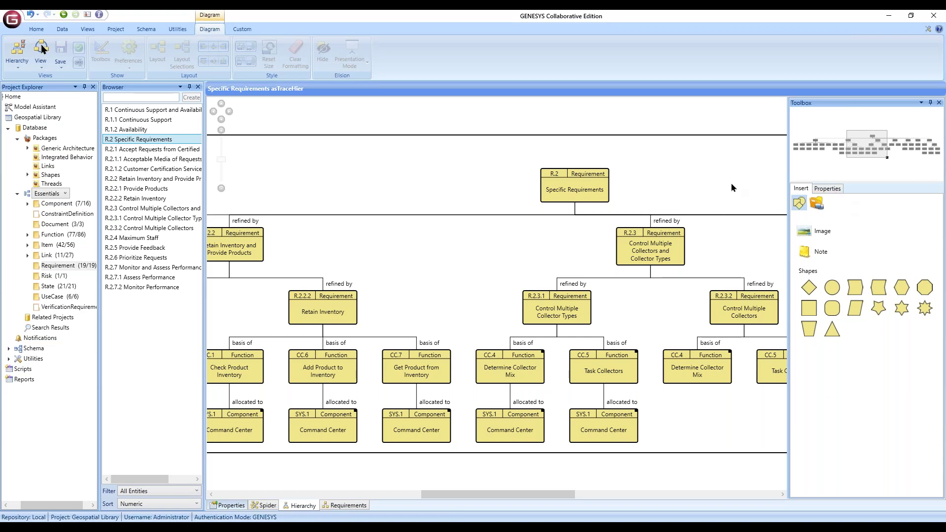
# - Show the R.2 diagram properties: no rule set, 9 levels, 140×70 default nodes
pyautogui.click(830, 189)
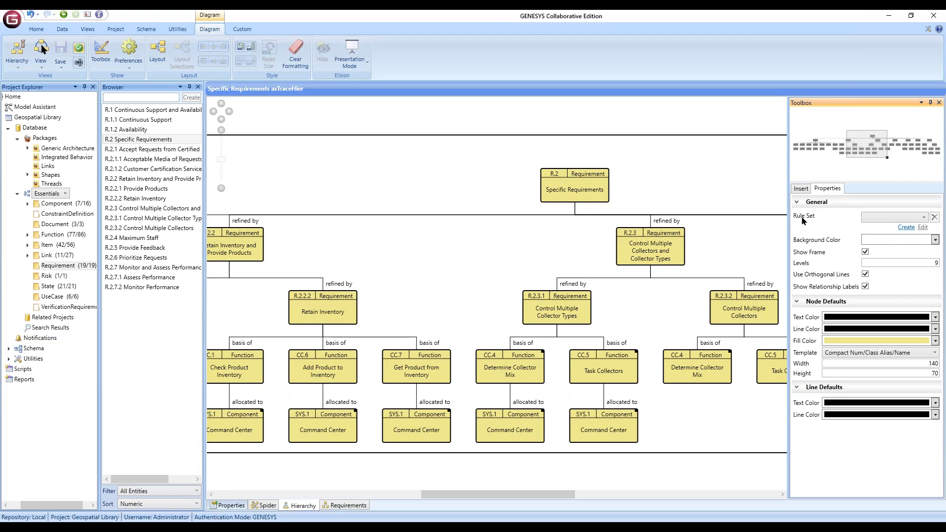
# - Create a rule set named 'Functions as parallelograms' and view its node rules
pyautogui.click(906, 228)
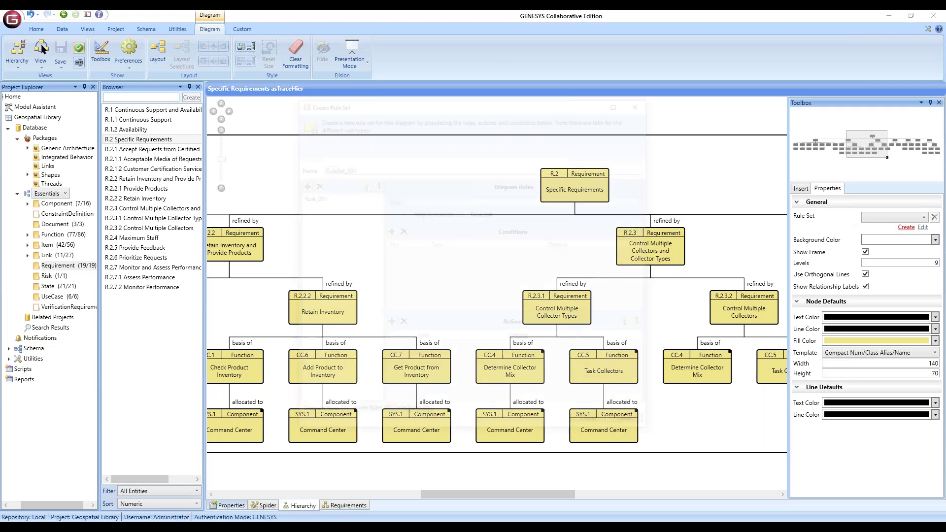
pyautogui.moveTo(478, 95); pyautogui.dragTo(595, 74)
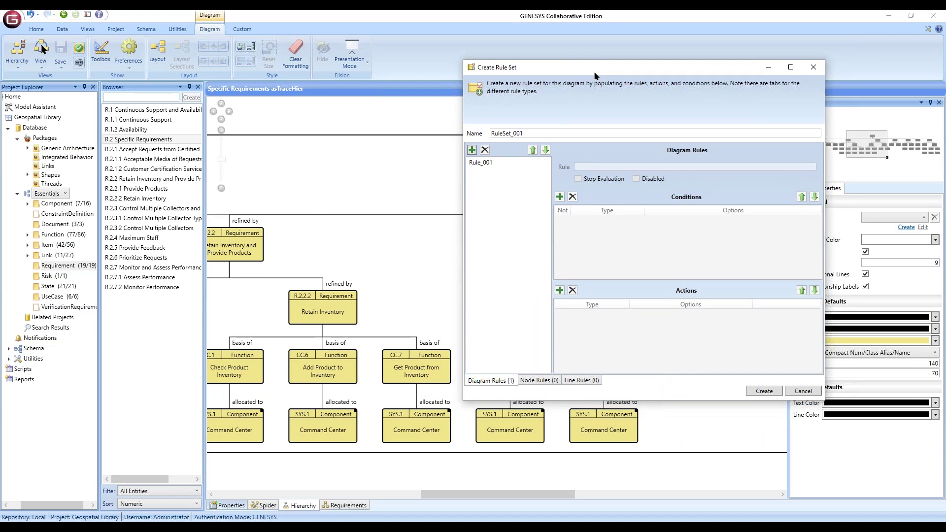
pyautogui.doubleClick(508, 133)
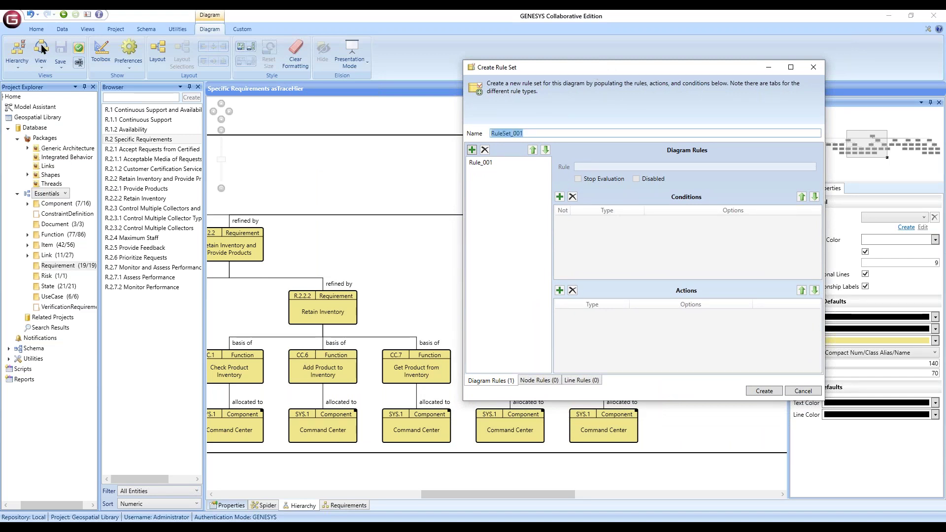
pyautogui.write('Functions a')
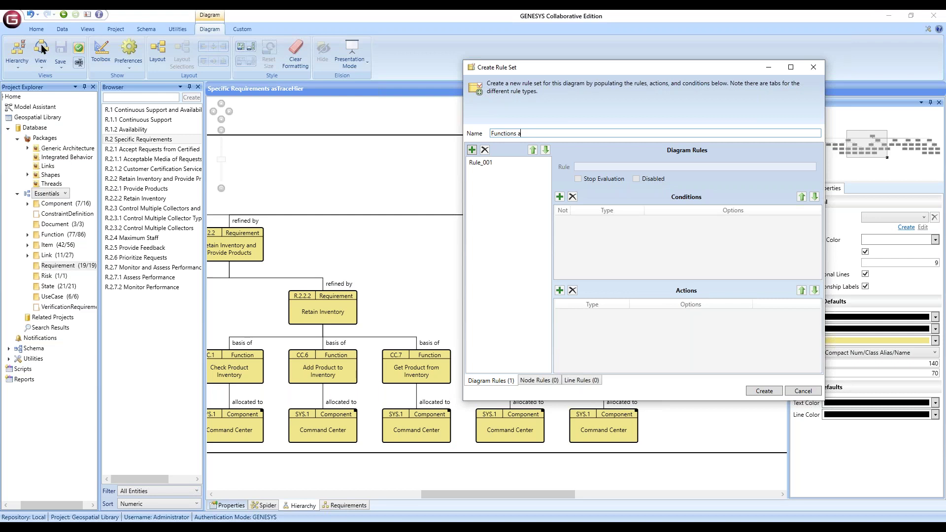
pyautogui.write('s parallelograms')
pyautogui.click(539, 381)
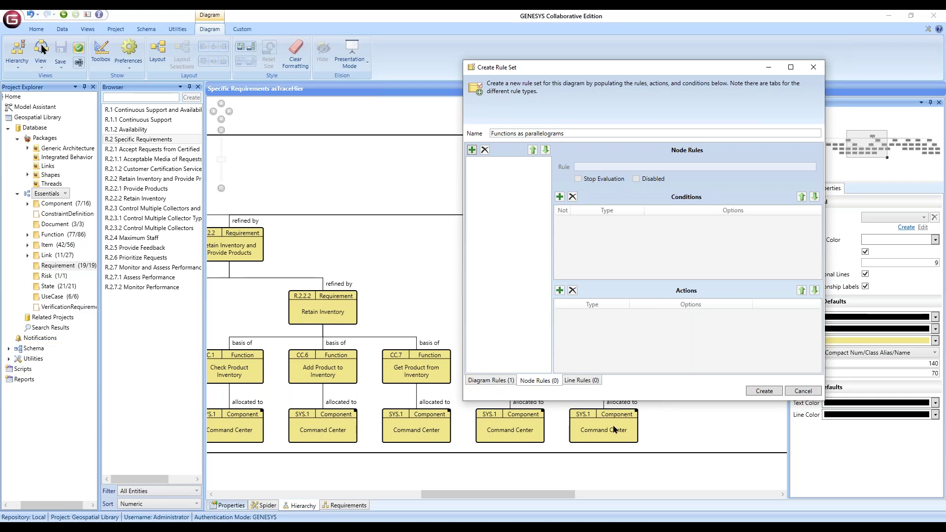
# - Check the empty Line Rules list, then go back to the empty Node Rules list
pyautogui.click(592, 380)
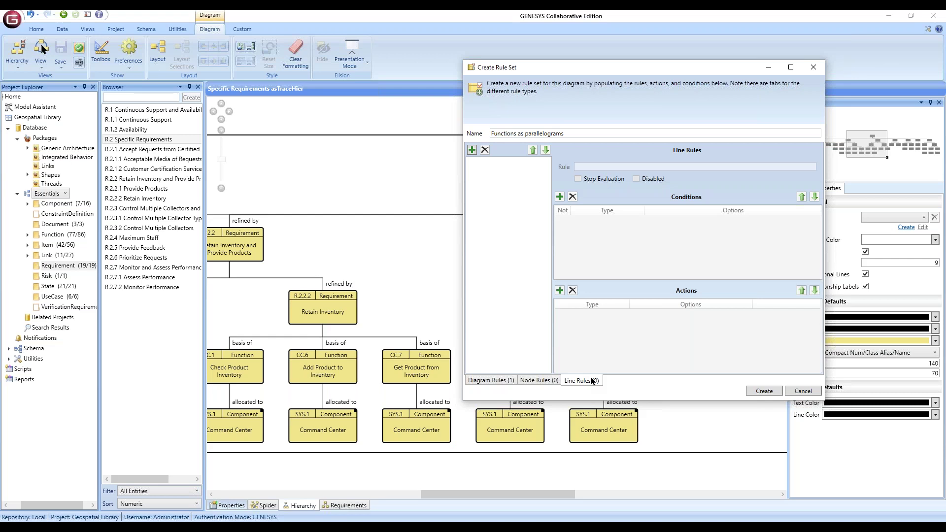
pyautogui.click(540, 382)
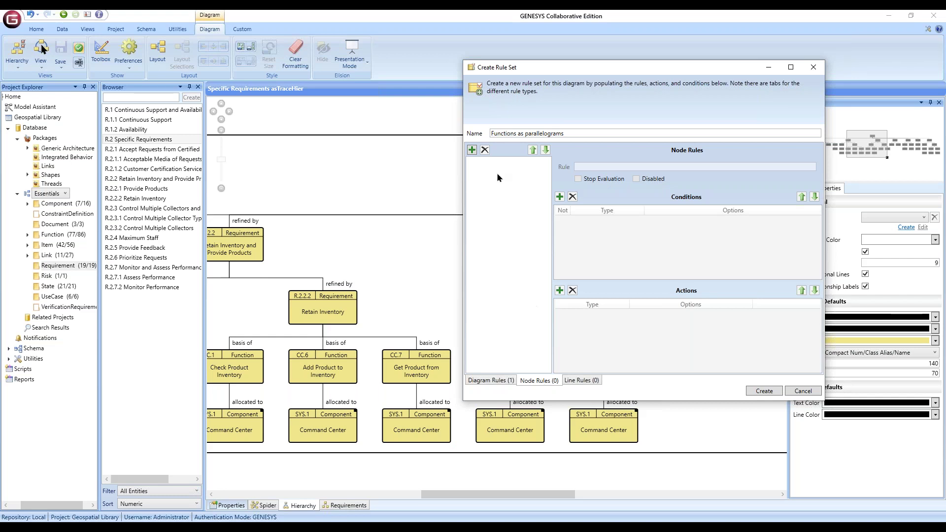
# - Add a new node rule named 'Format Functions'
pyautogui.click(471, 151)
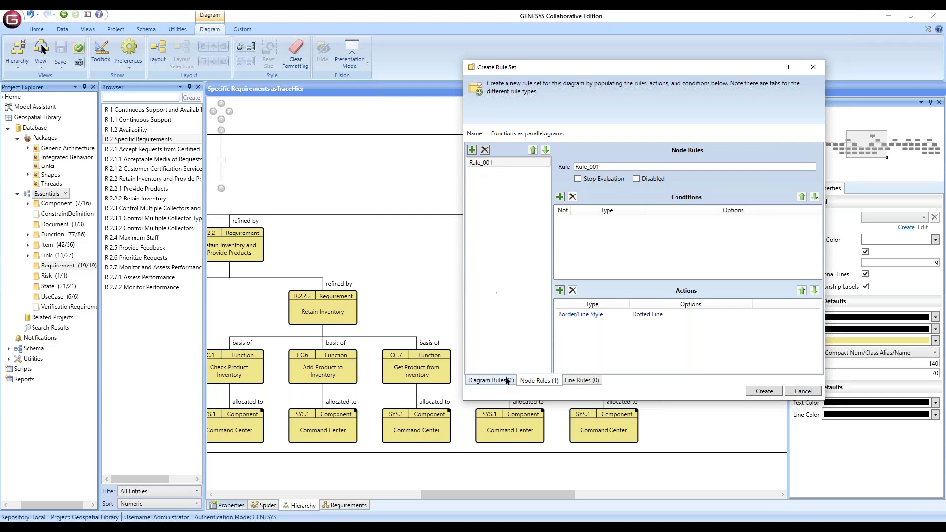
pyautogui.click(557, 165)
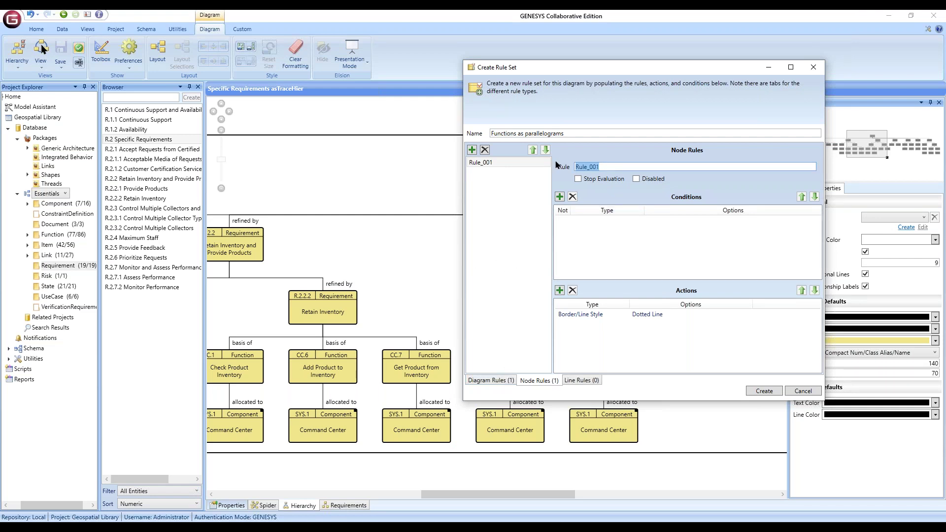
pyautogui.write('Format Functions')
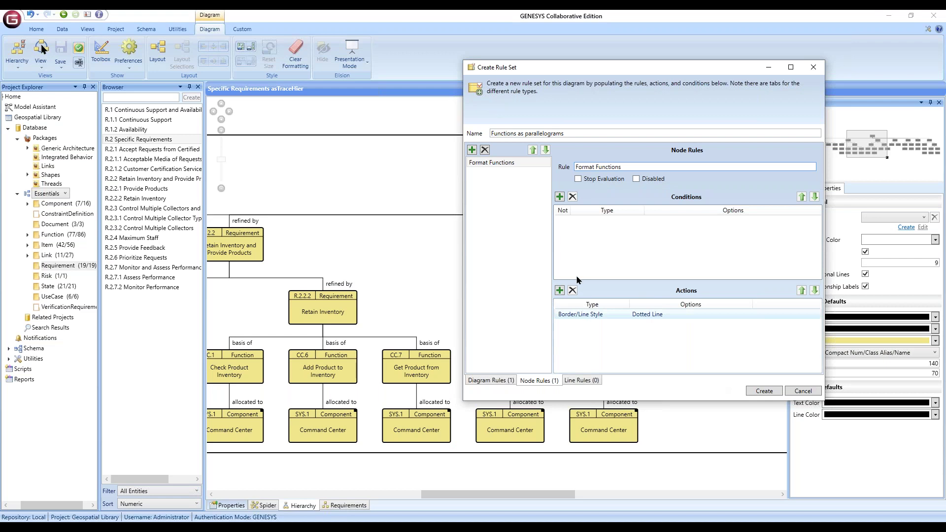
# - Give the rule a Class condition set to Function, then select its dotted-line action
pyautogui.click(560, 197)
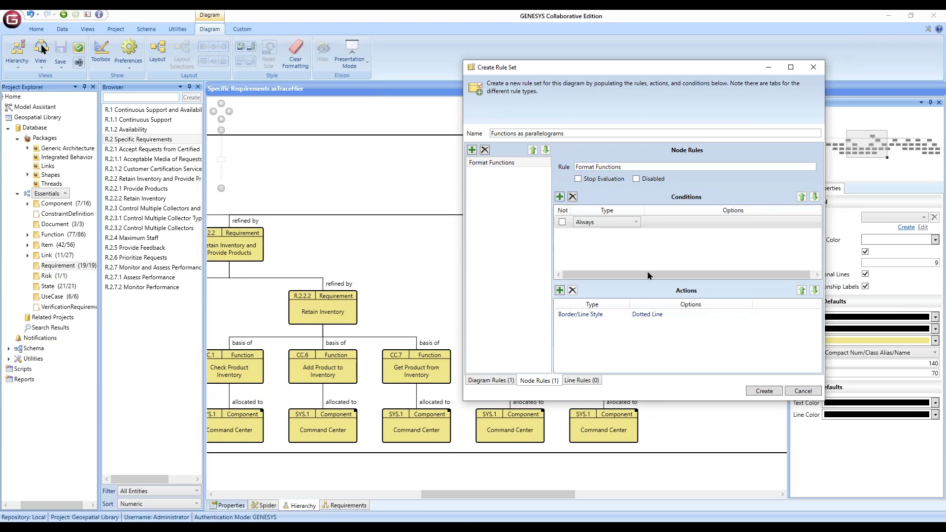
pyautogui.click(640, 225)
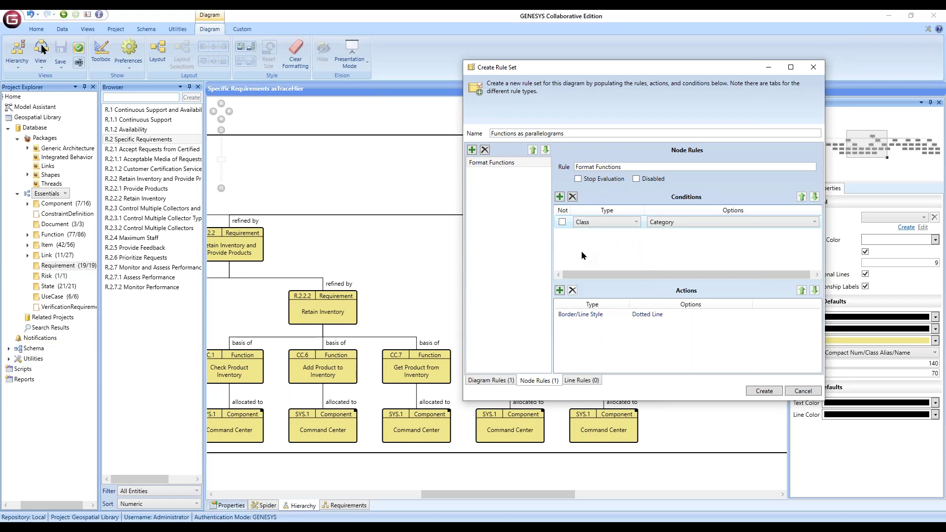
pyautogui.click(607, 253)
pyautogui.click(717, 223)
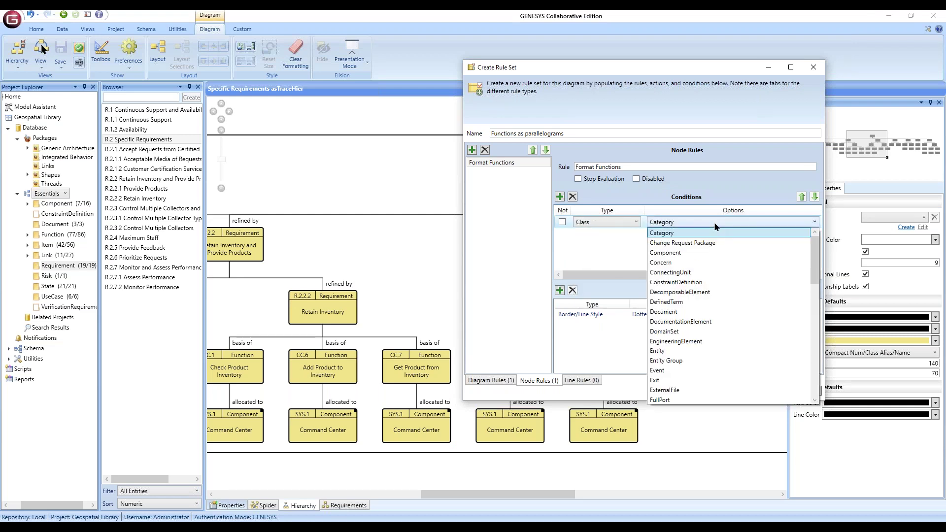
pyautogui.scroll(-2, 717, 266)
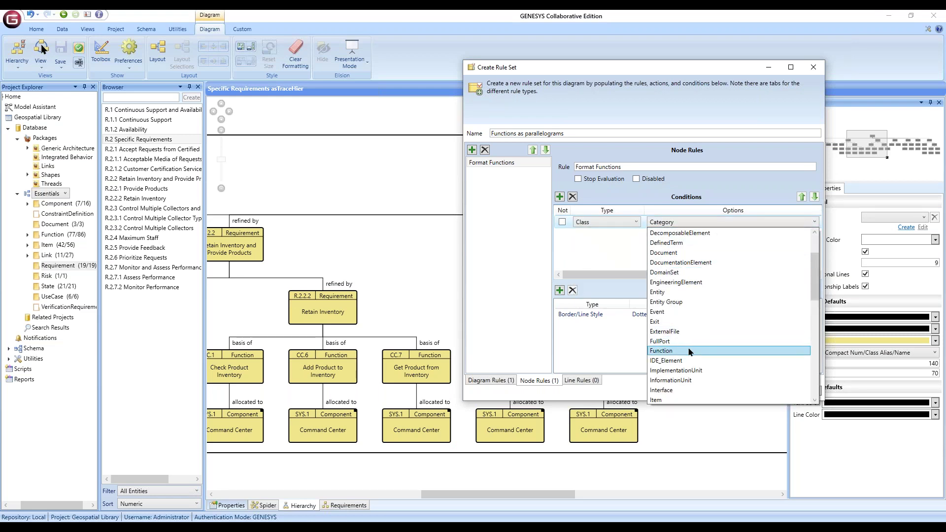
pyautogui.click(671, 351)
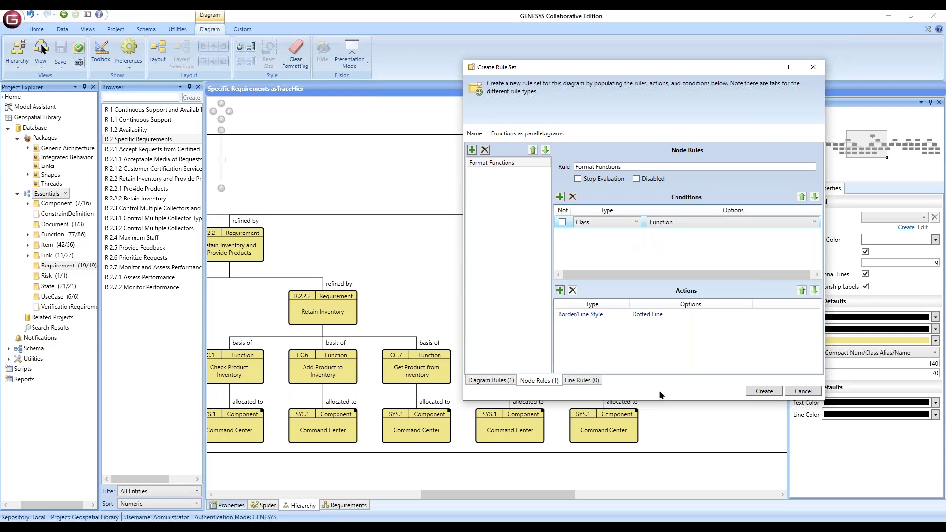
pyautogui.click(614, 319)
# - Change the rule's action to a Shape action that draws Function nodes as parallelograms
pyautogui.click(621, 316)
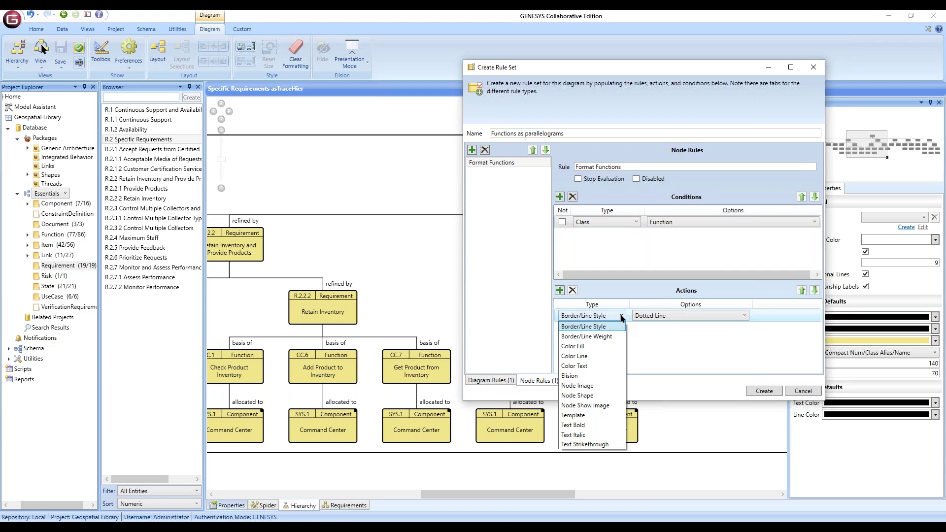
pyautogui.click(602, 396)
pyautogui.click(650, 316)
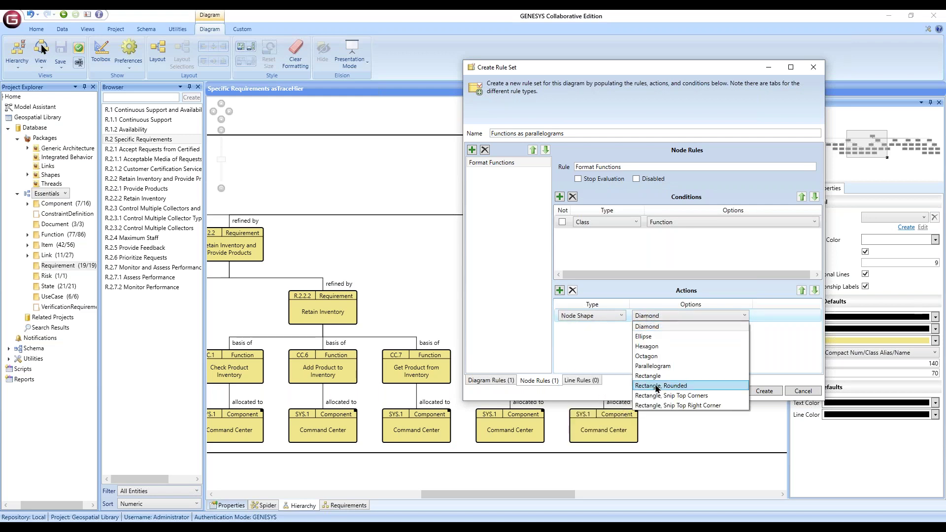
pyautogui.click(653, 366)
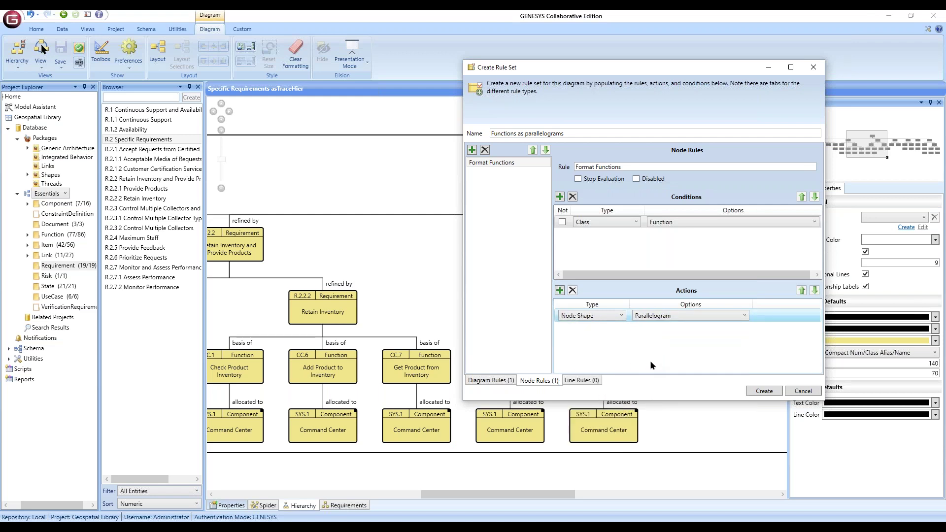
# - Add a Node Template action set to Number (centered) / Name, then create the rule set
pyautogui.click(560, 290)
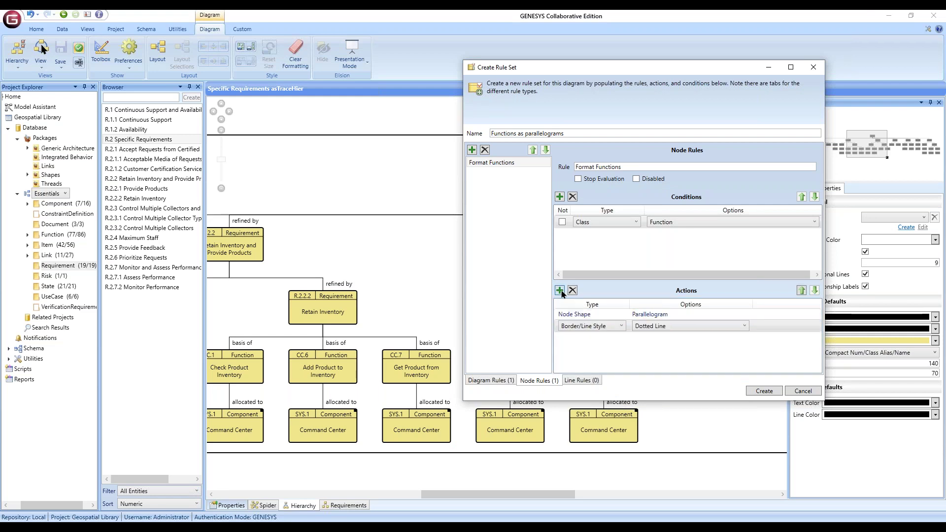
pyautogui.click(622, 327)
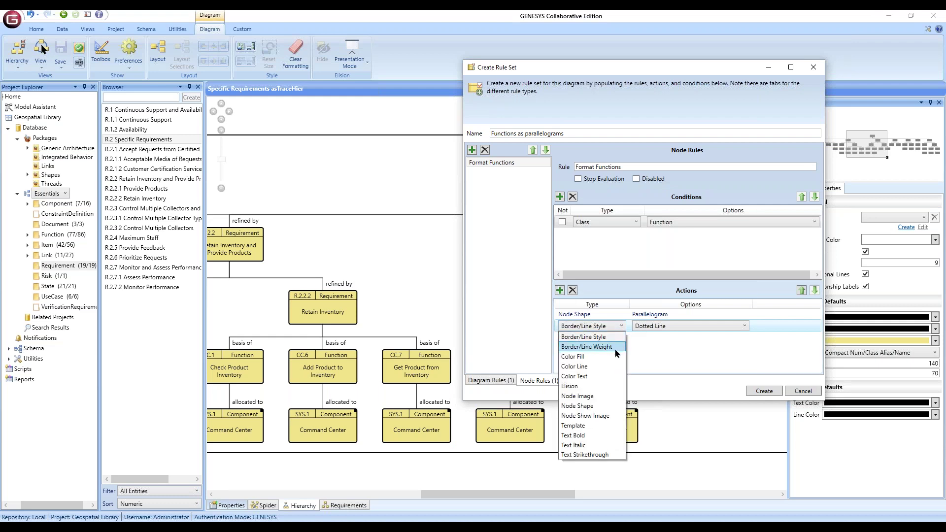
pyautogui.click(597, 426)
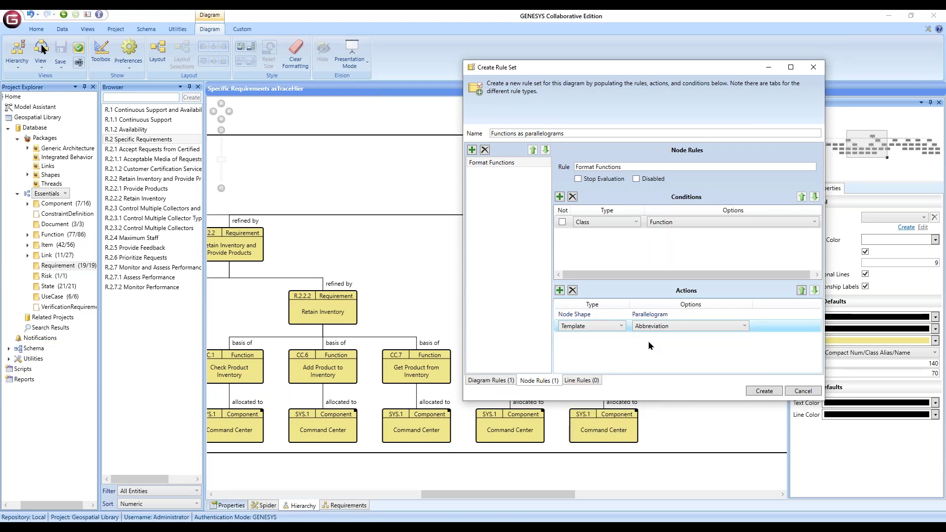
pyautogui.click(653, 326)
pyautogui.scroll(-5, 709, 433)
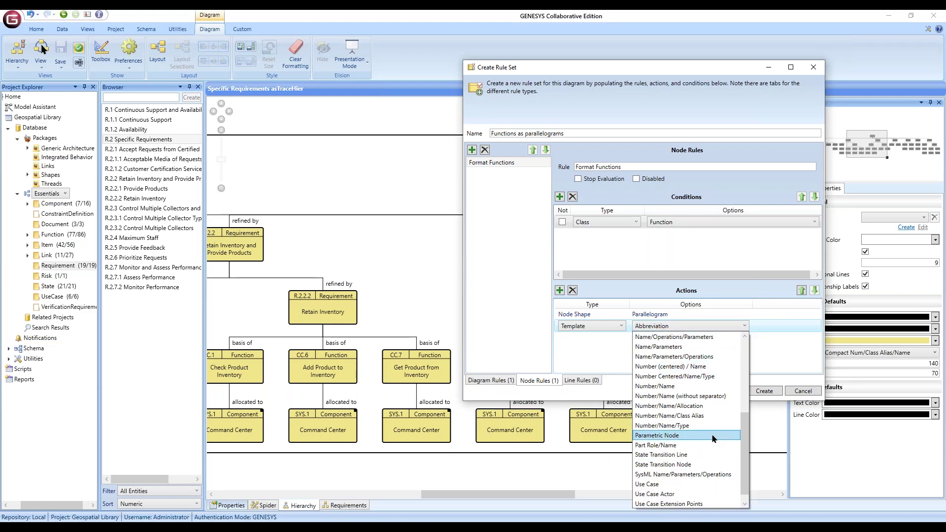
pyautogui.click(692, 367)
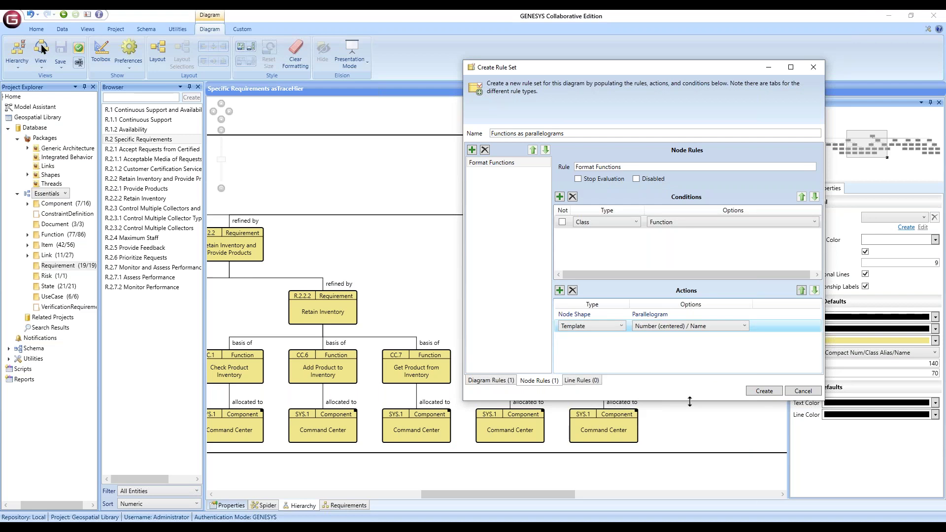
pyautogui.click(764, 391)
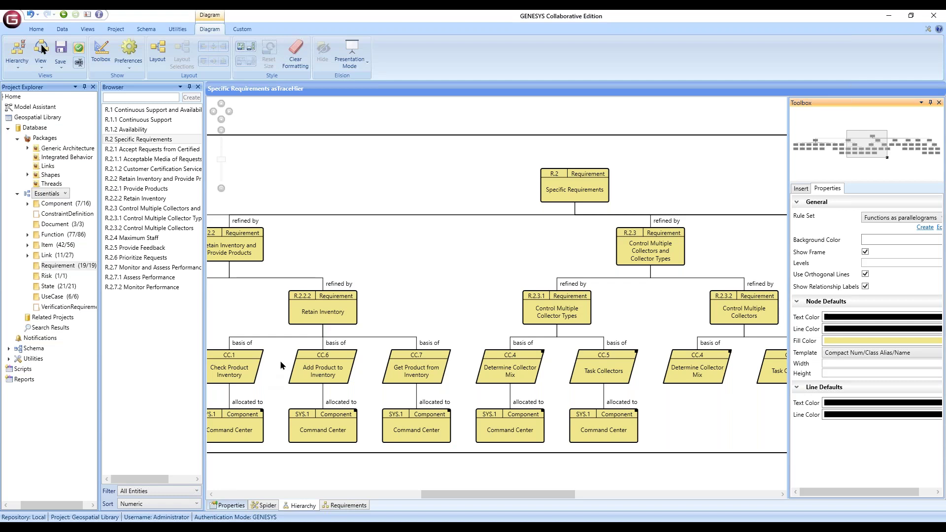
# - Widen the Properties panel and open the 'Functions as parallelograms' rule set in Edit Rule Set
pyautogui.moveTo(789, 234); pyautogui.dragTo(760, 235)
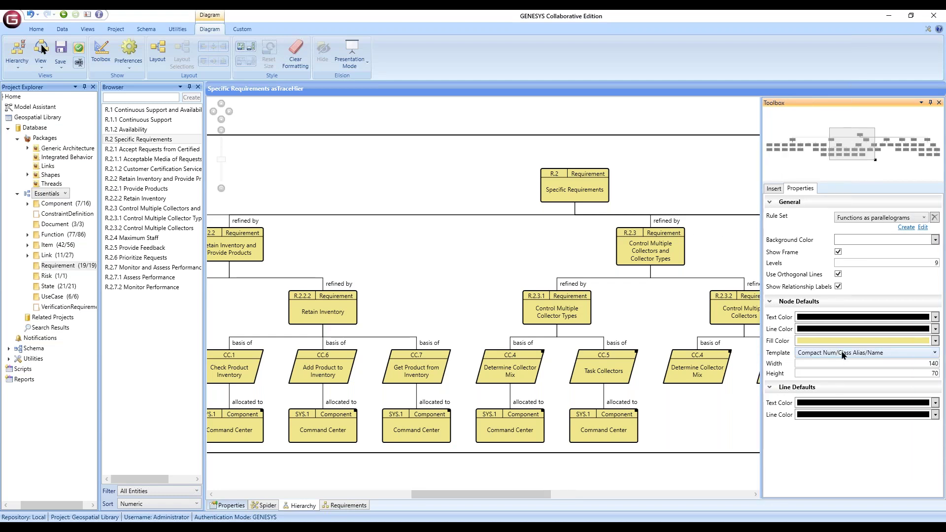
pyautogui.click(923, 228)
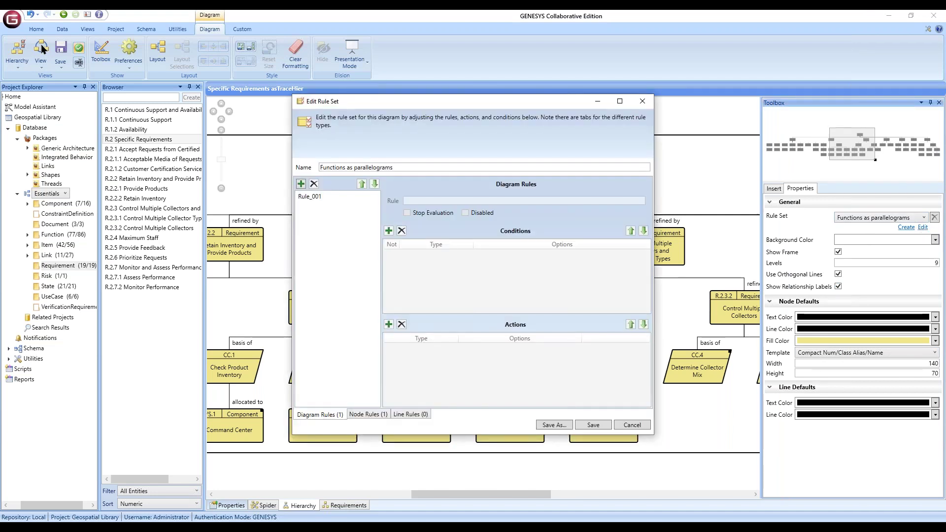
# - Add a node rule named 'Diag in red' with the condition Diagnostic Errors Exists
pyautogui.click(369, 415)
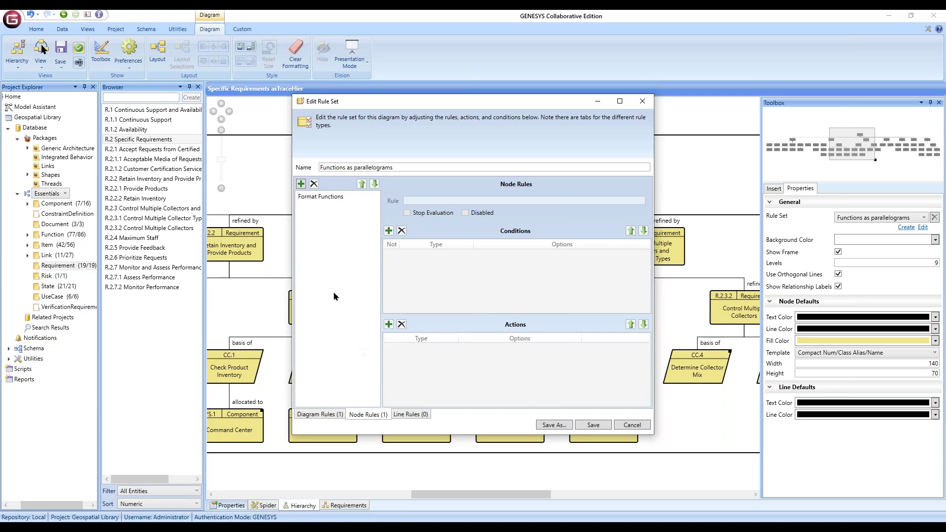
pyautogui.click(301, 184)
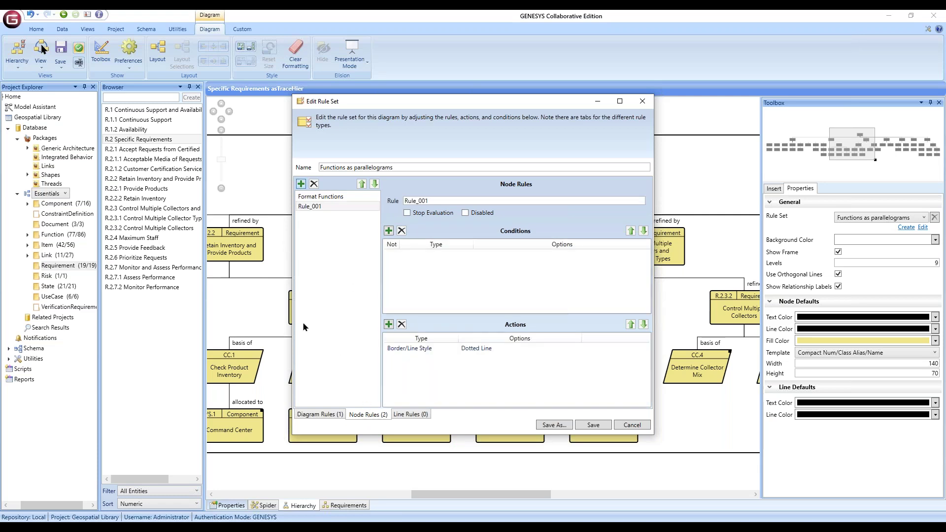
pyautogui.doubleClick(451, 200)
pyautogui.write('D')
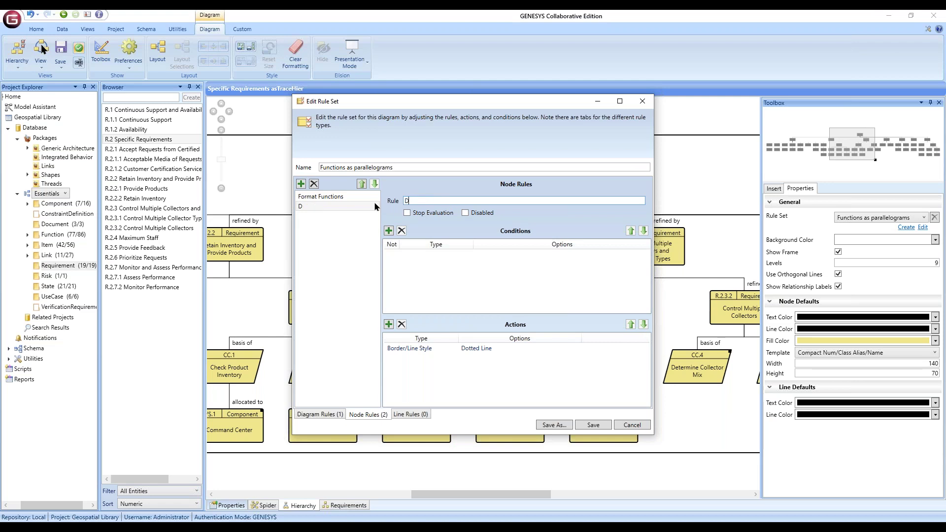
pyautogui.write('iag in red')
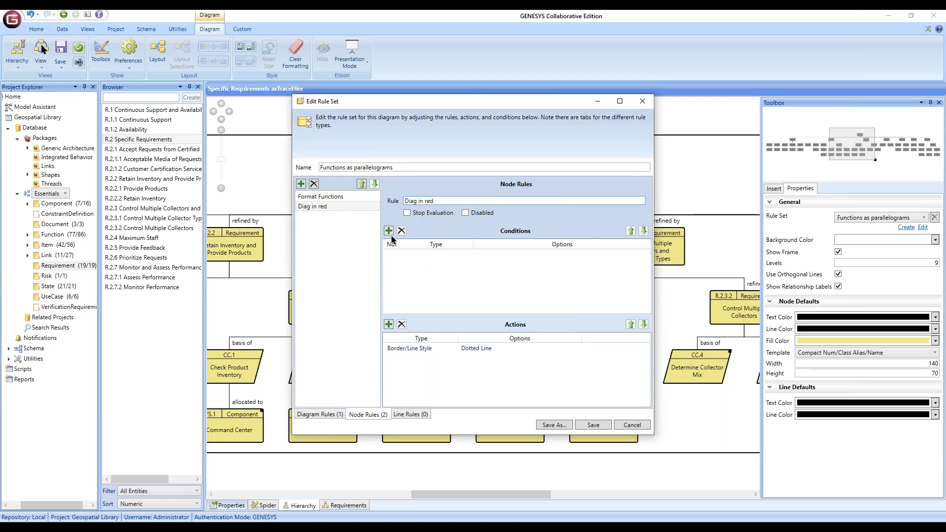
pyautogui.click(389, 231)
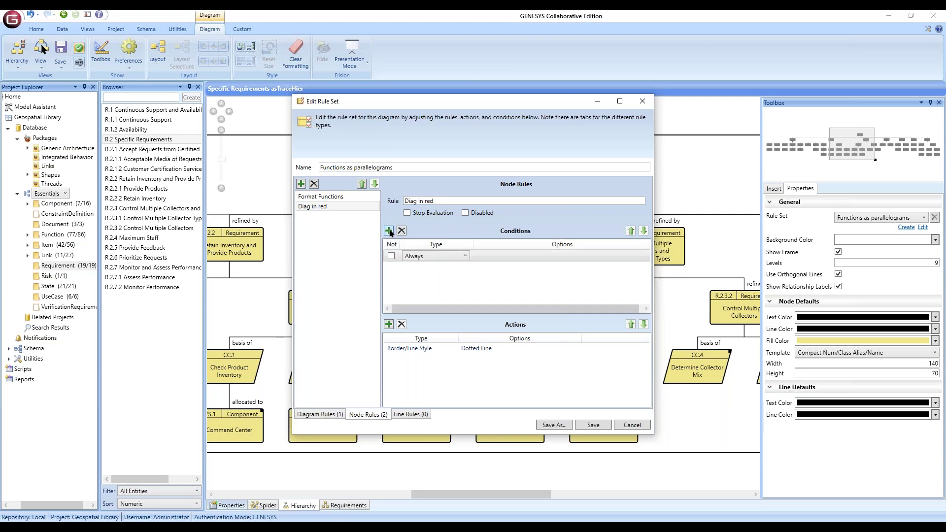
pyautogui.click(463, 256)
pyautogui.click(448, 306)
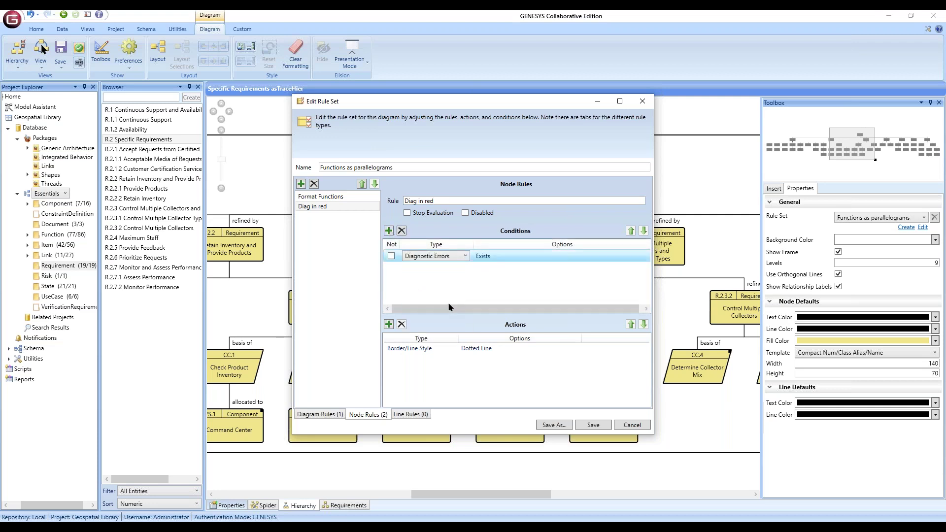
# - Set the rule's first action to Color Fill with bright red
pyautogui.click(426, 349)
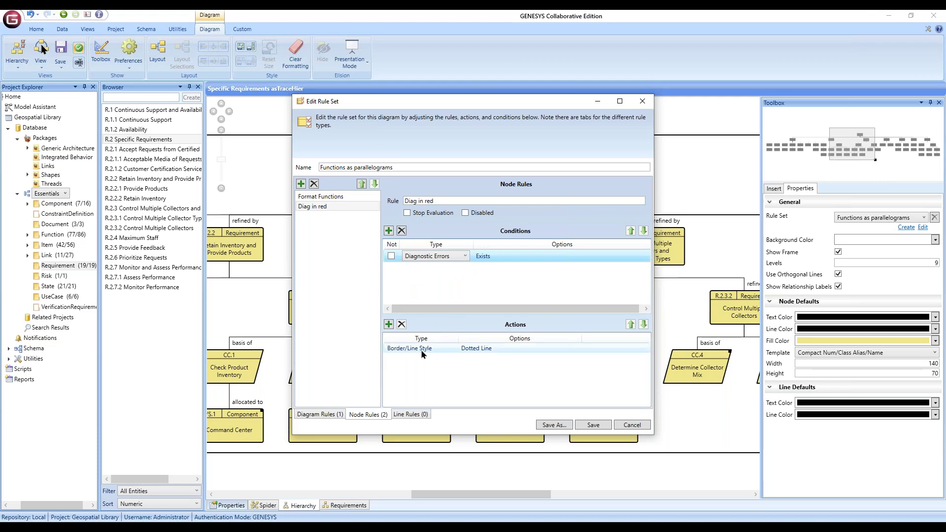
pyautogui.click(450, 350)
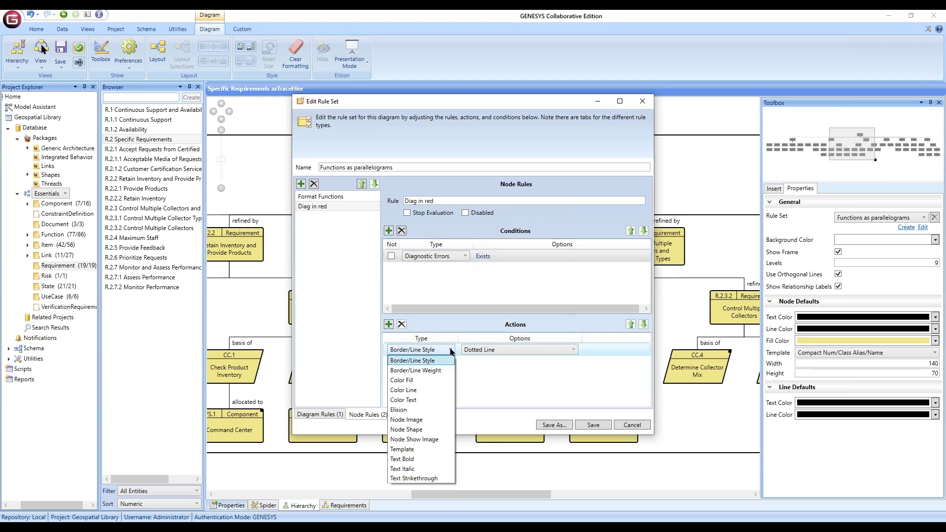
pyautogui.click(434, 380)
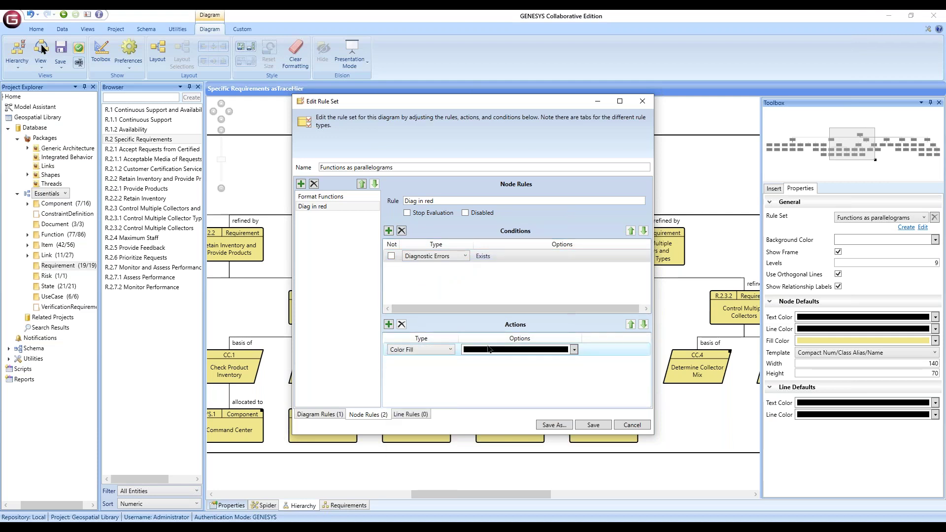
pyautogui.click(489, 351)
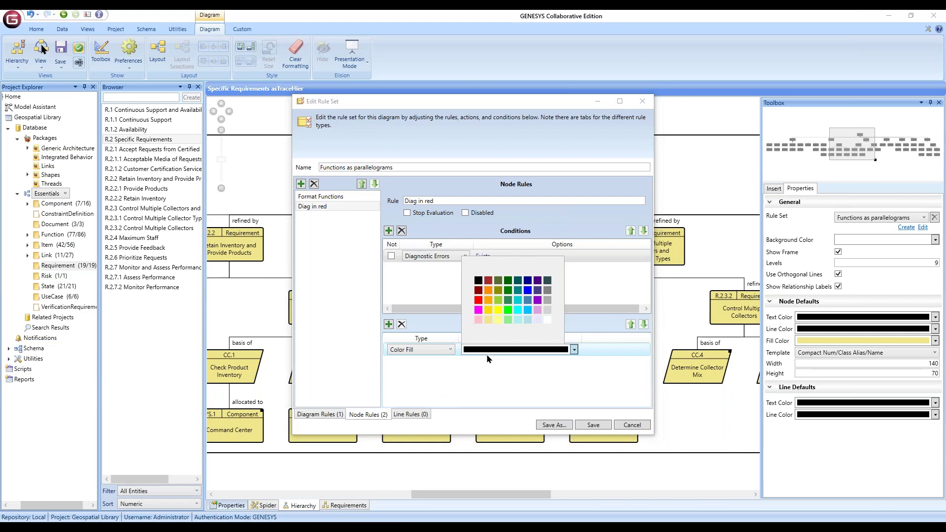
pyautogui.click(479, 300)
# - Add a second action setting the text colour to white, then save the rule set
pyautogui.click(389, 324)
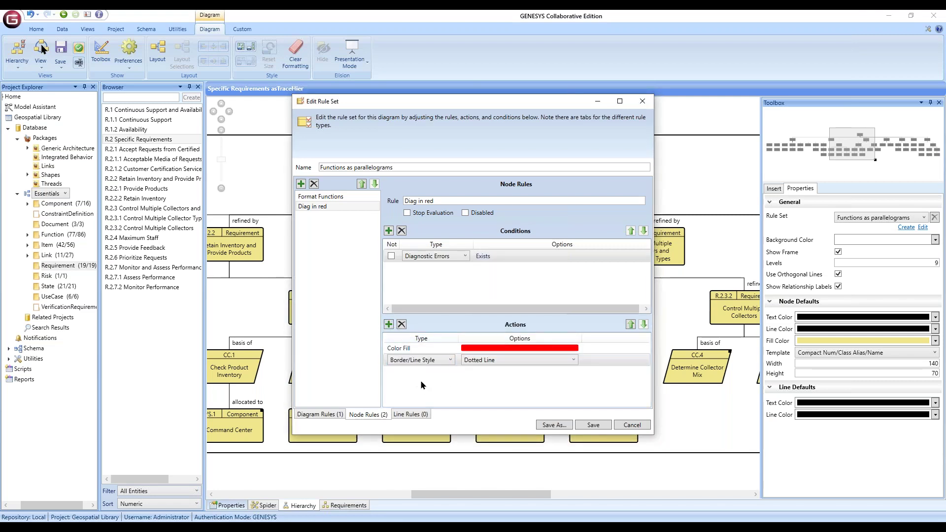
pyautogui.click(440, 361)
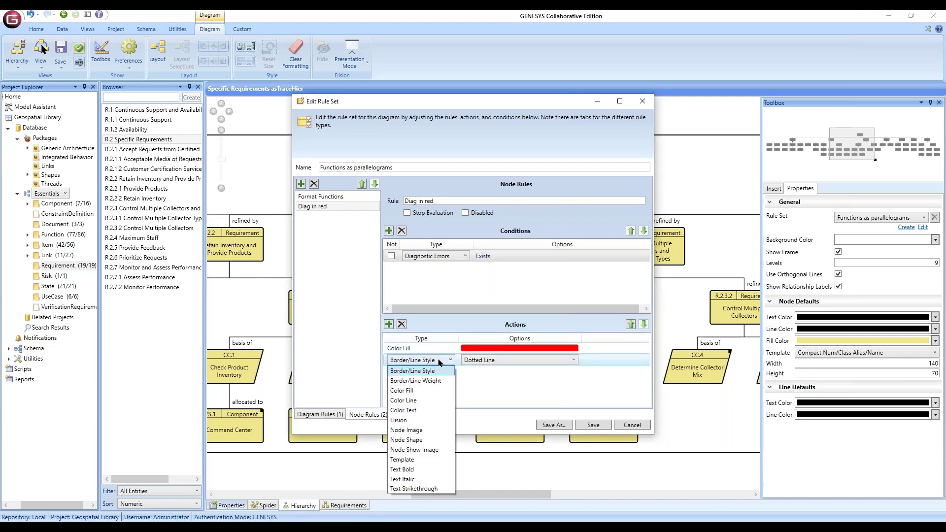
pyautogui.click(429, 410)
pyautogui.click(477, 366)
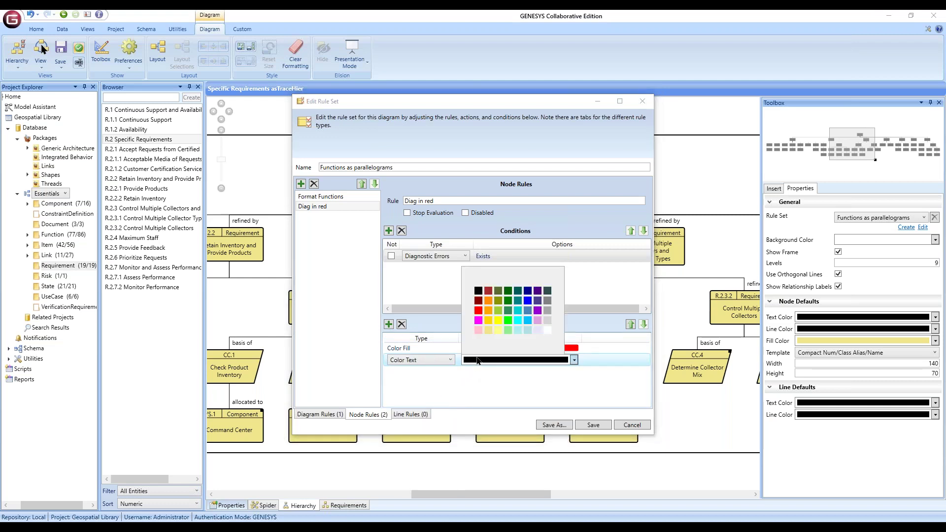
pyautogui.click(547, 338)
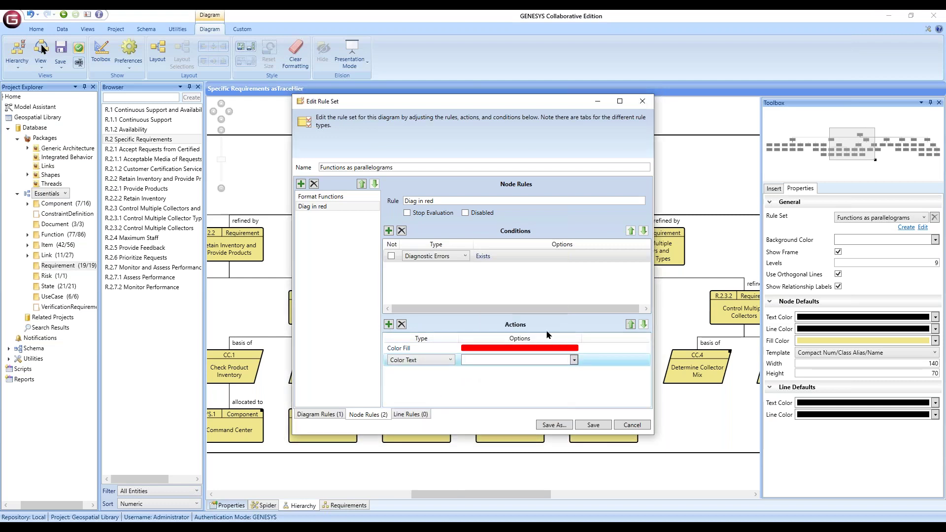
pyautogui.click(593, 425)
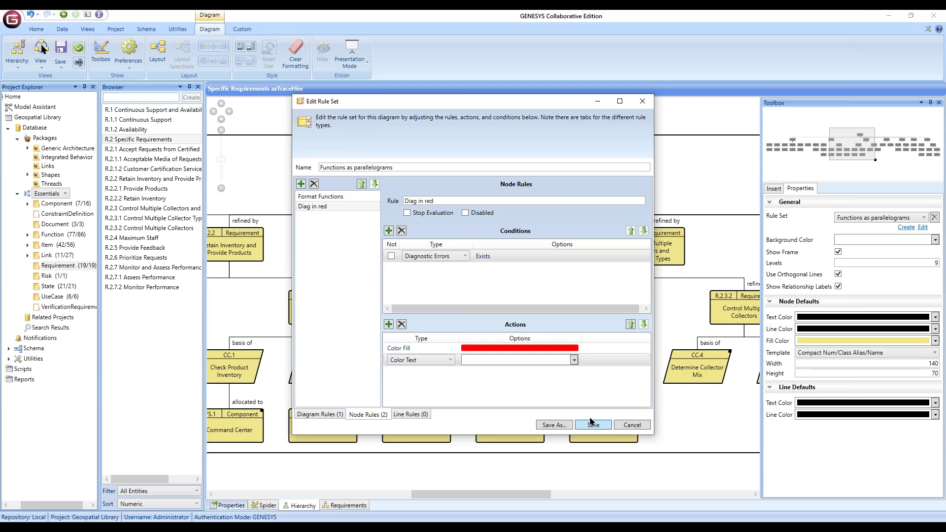
pyautogui.click(592, 424)
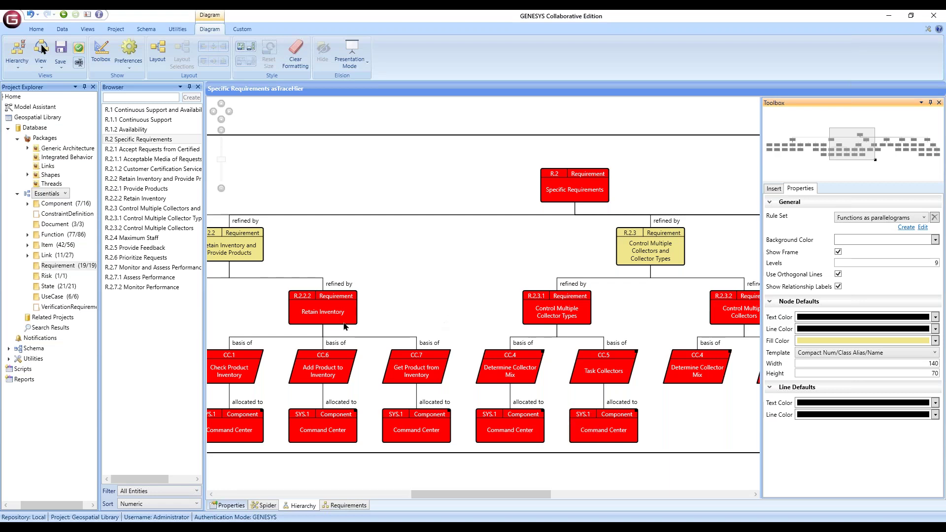
pyautogui.click(344, 322)
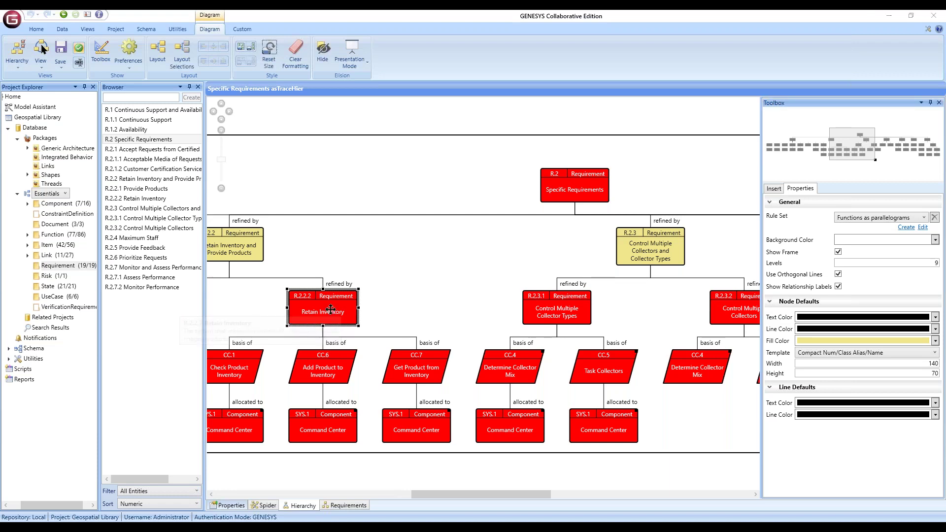
pyautogui.doubleClick(330, 309)
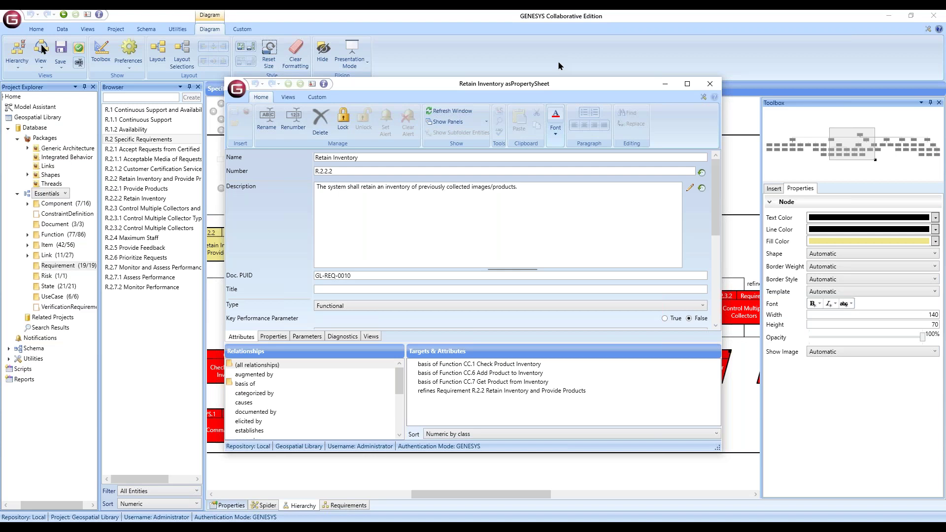
# - Link Retain Inventory through 'verified by' to a new VerificationRequirement_001
pyautogui.moveTo(428, 89); pyautogui.dragTo(602, 47)
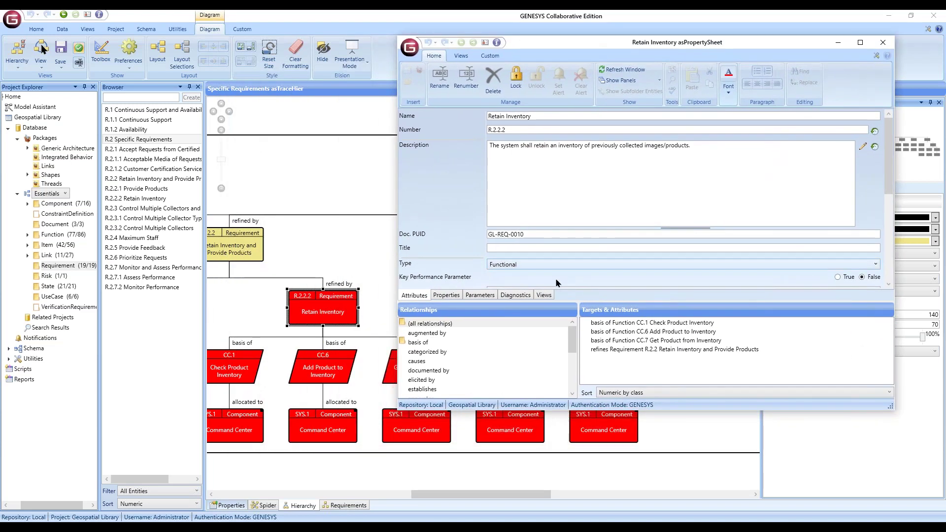
pyautogui.click(515, 295)
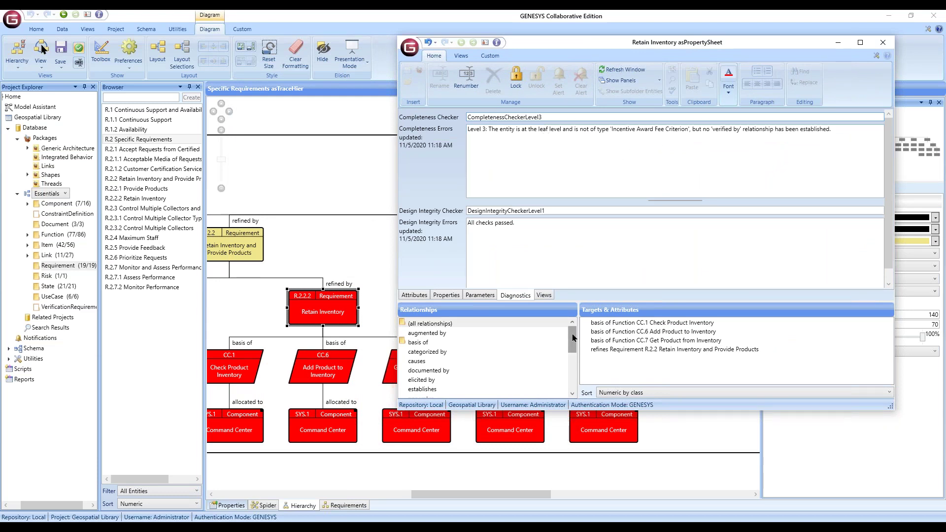
pyautogui.moveTo(574, 337); pyautogui.dragTo(573, 374)
pyautogui.click(422, 390)
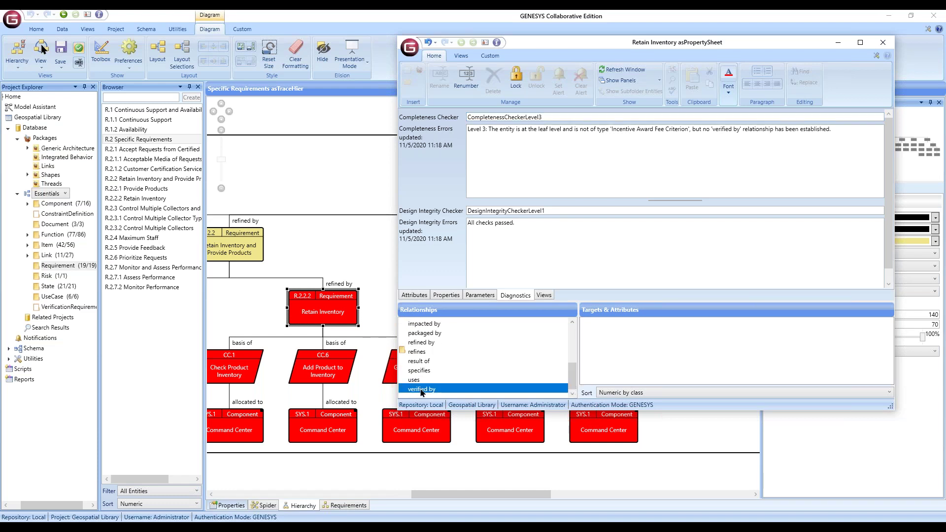
pyautogui.doubleClick(422, 390)
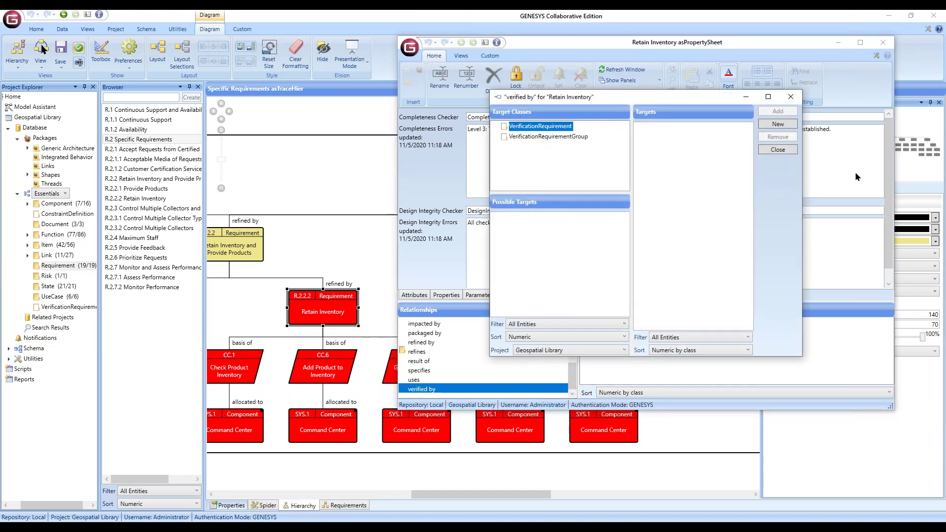
pyautogui.click(778, 124)
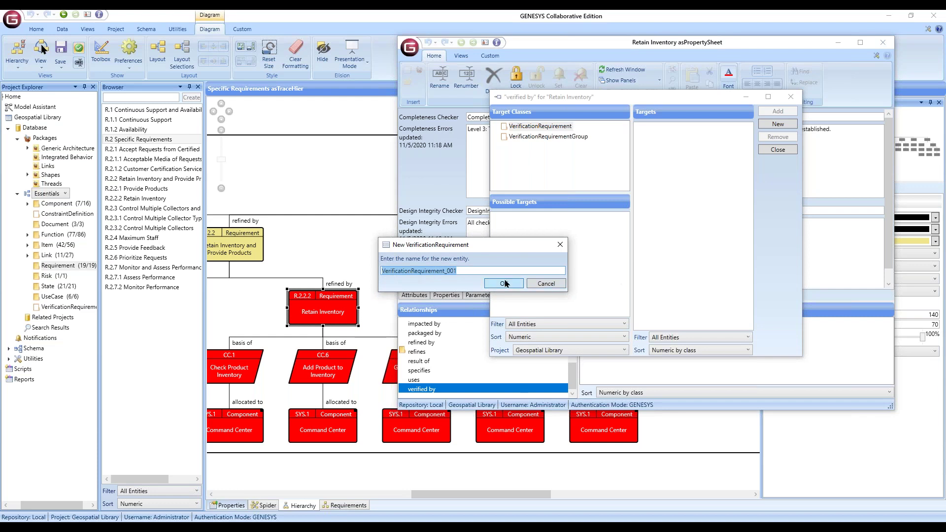
pyautogui.click(506, 284)
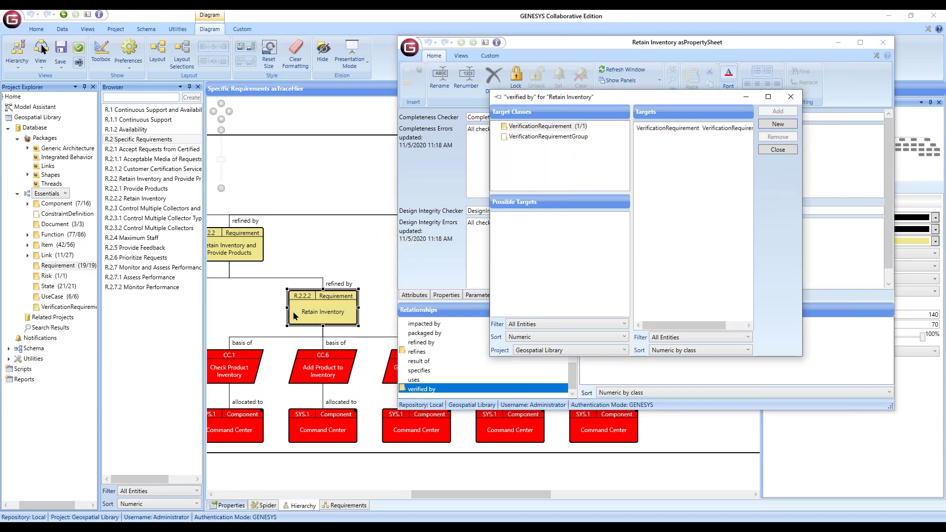
pyautogui.click(778, 149)
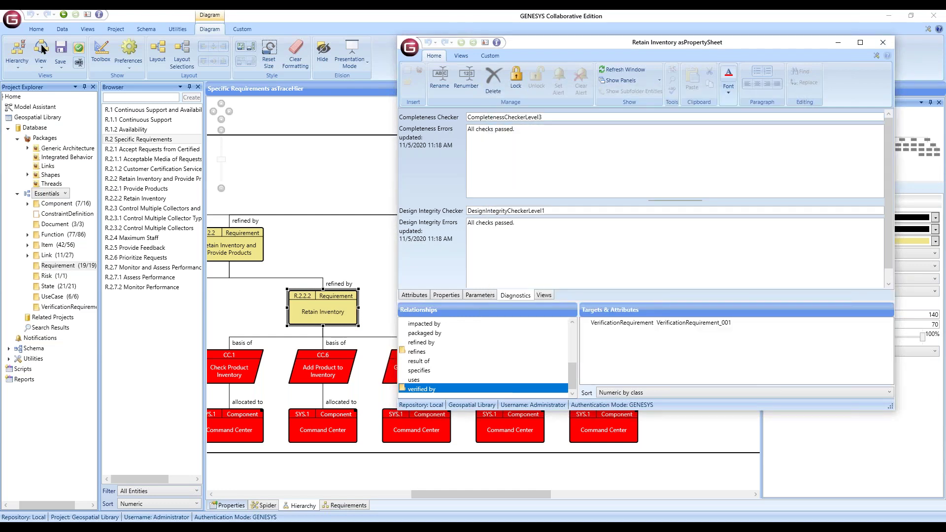
# - Close the Retain Inventory property sheet to return to the R.2 hierarchy diagram
pyautogui.click(884, 44)
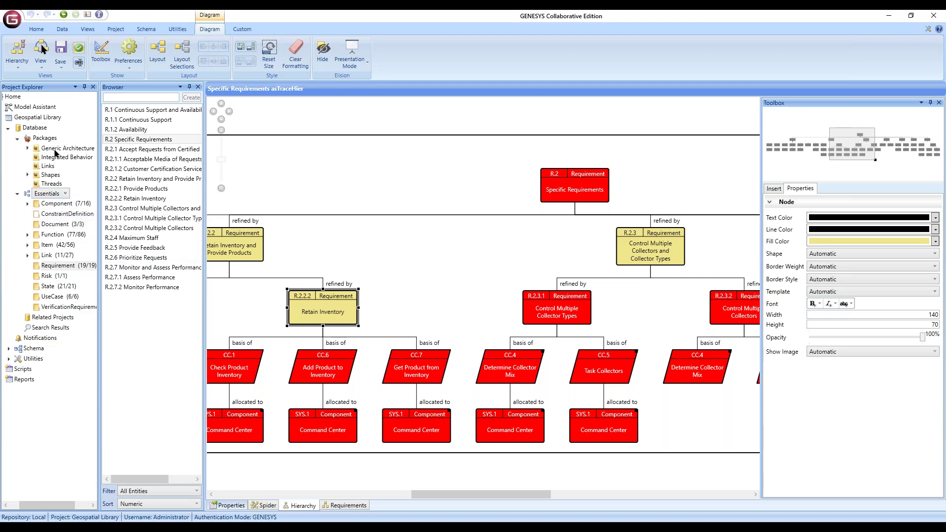
# - In the Generic Architecture package, open '0 Generic System' and switch to its BDD view
pyautogui.click(56, 150)
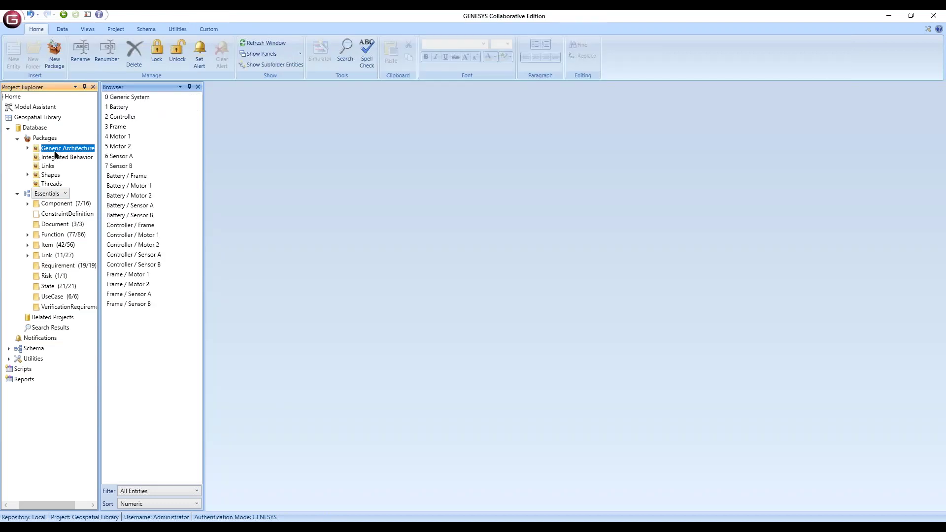
pyautogui.doubleClick(133, 97)
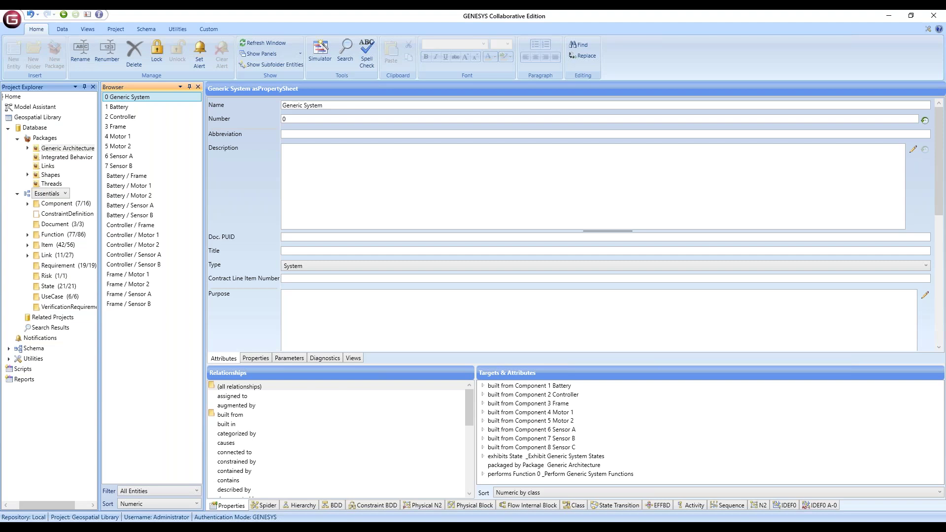
pyautogui.click(337, 505)
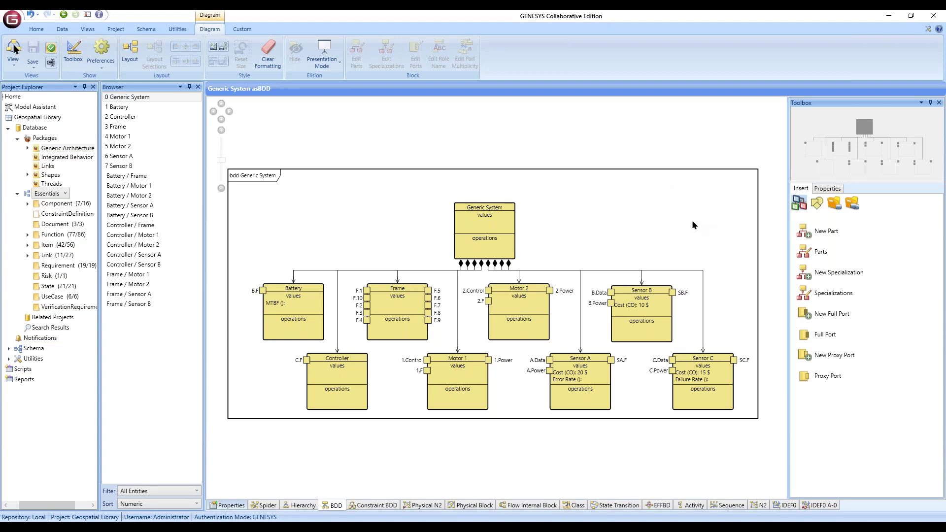
# - Apply the BDD Node Content rule set to the Generic System diagram, then clear it
pyautogui.click(829, 191)
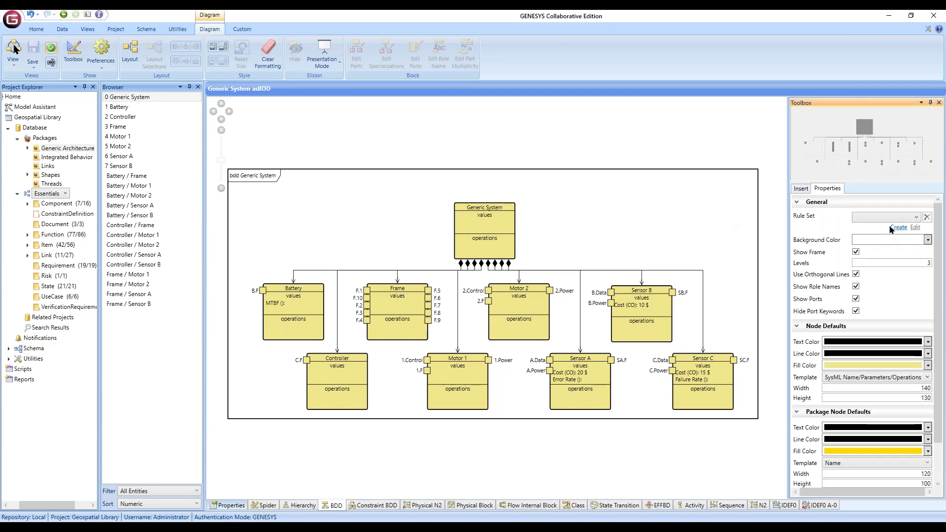
pyautogui.click(917, 218)
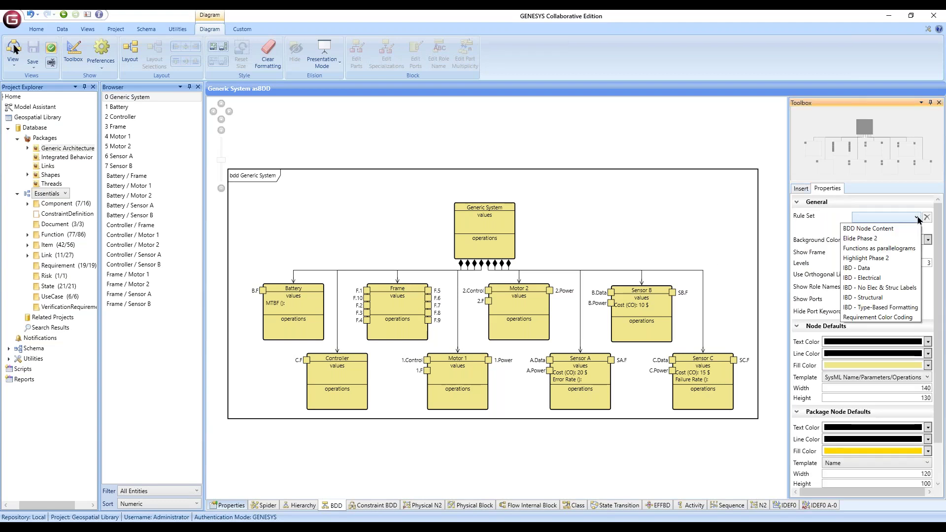
pyautogui.click(863, 228)
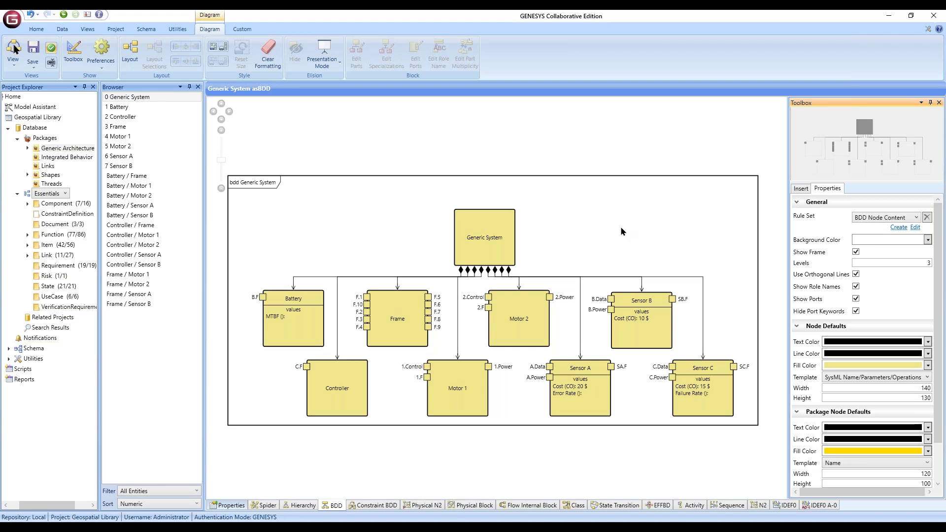
pyautogui.click(927, 217)
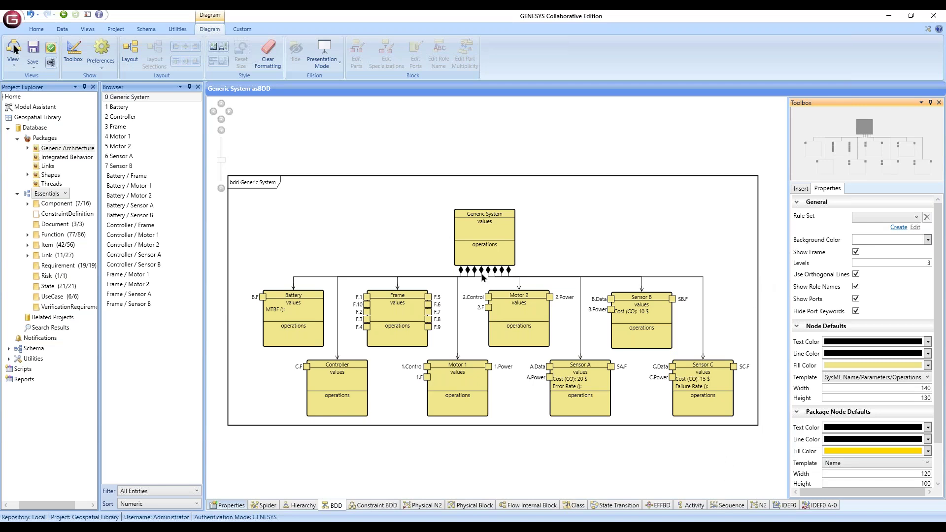
# - Open Generic System's Flow Internal Block diagram in an enlarged, repositioned window and select Frame
pyautogui.click(231, 506)
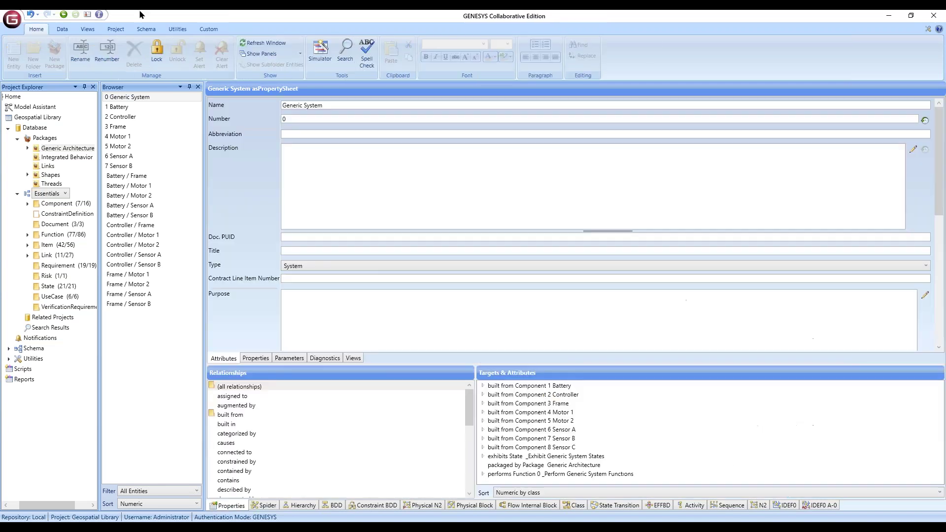
pyautogui.click(87, 29)
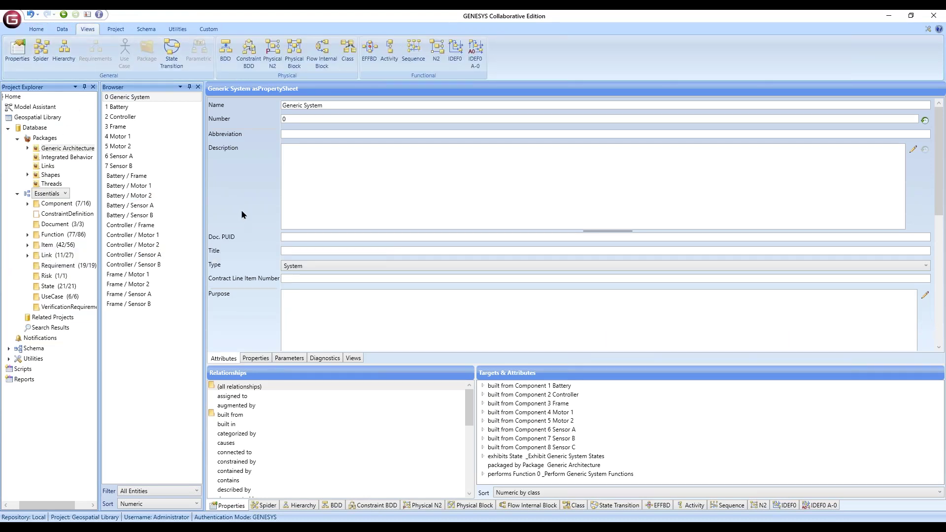
pyautogui.click(321, 54)
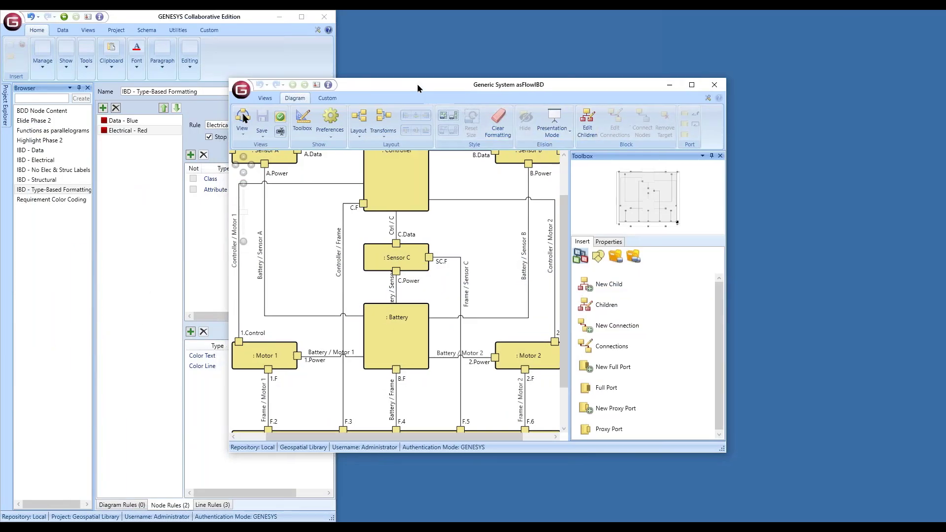
pyautogui.moveTo(417, 84); pyautogui.dragTo(518, 22)
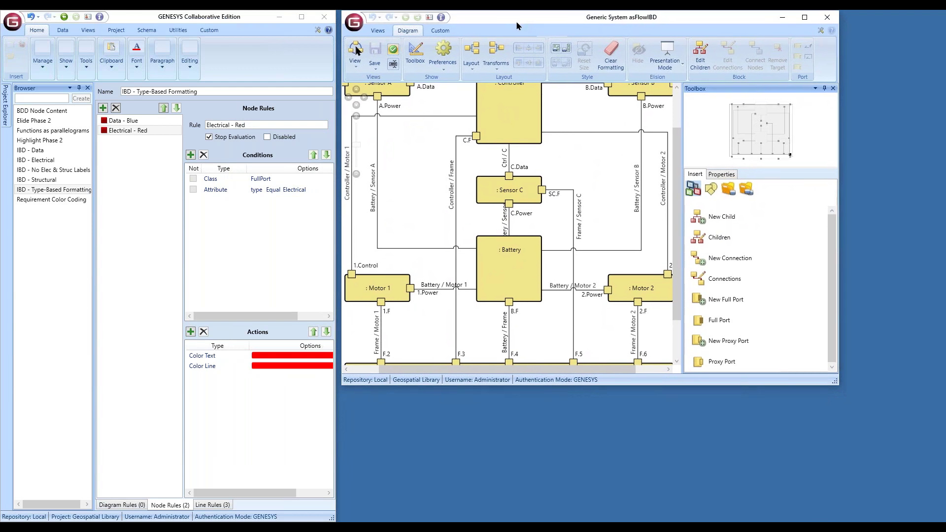
pyautogui.moveTo(834, 383); pyautogui.dragTo(932, 509)
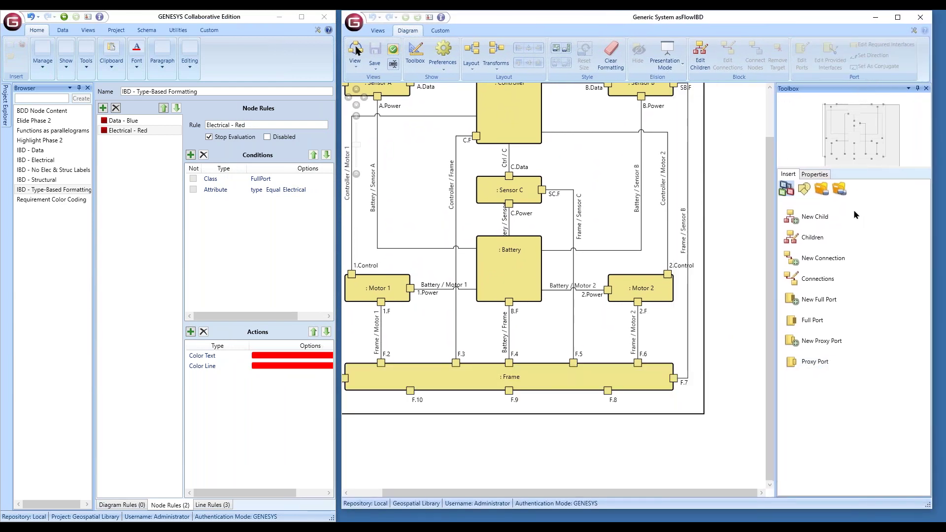
pyautogui.moveTo(856, 131); pyautogui.dragTo(835, 130)
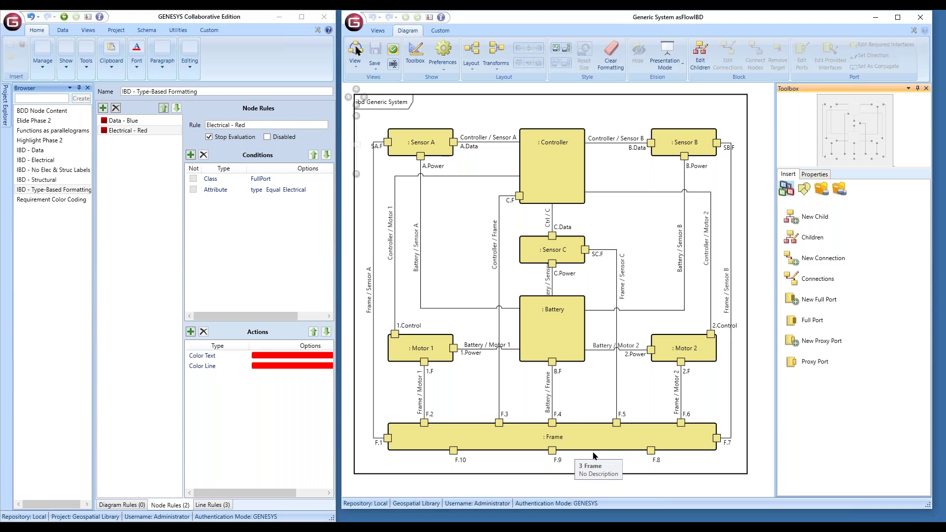
pyautogui.click(616, 446)
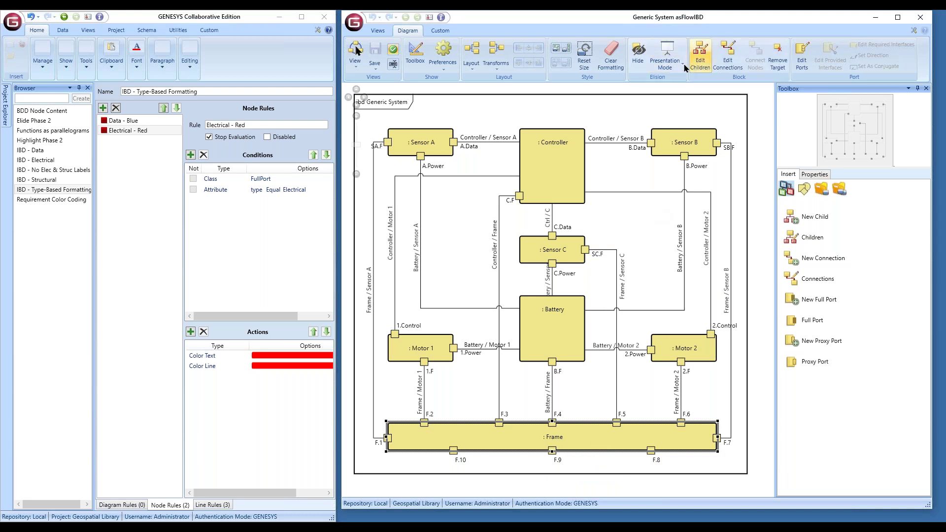
# - Keep Standard presentation mode and mark the Frame block as hidden
pyautogui.click(666, 62)
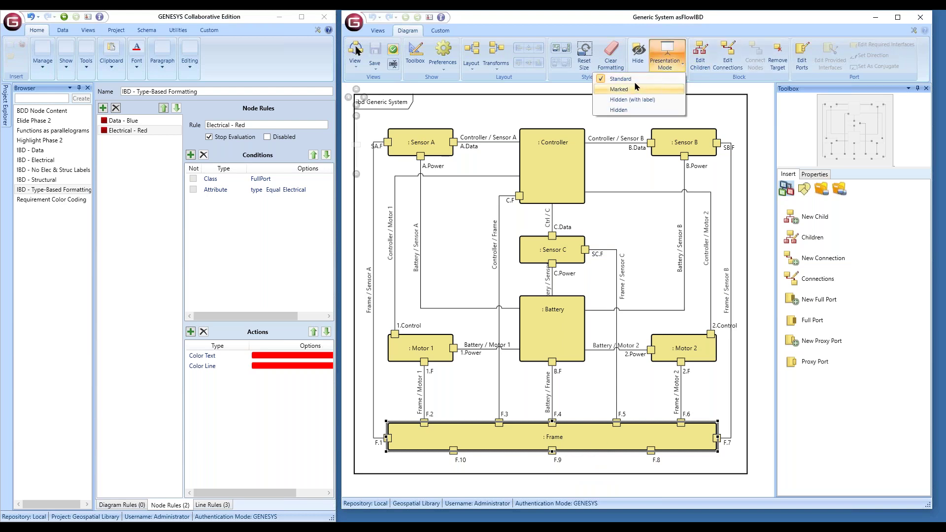
pyautogui.click(634, 81)
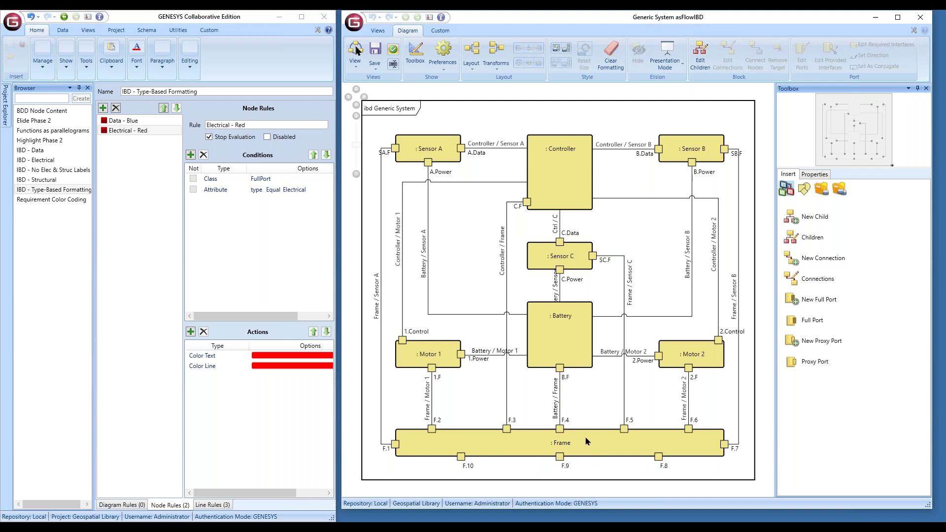
pyautogui.click(608, 446)
pyautogui.click(641, 59)
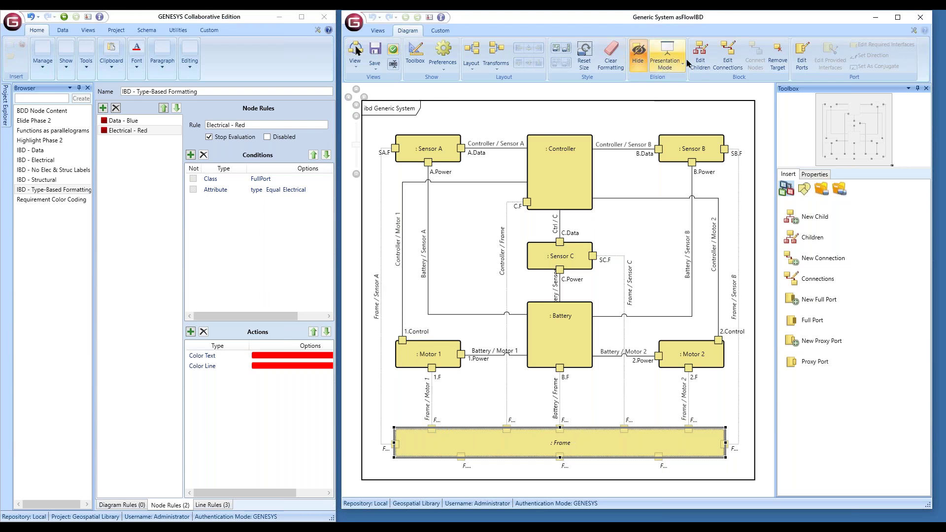
# - Preview the diagram in Hidden mode without Frame, then return to Standard and reselect Frame
pyautogui.click(666, 55)
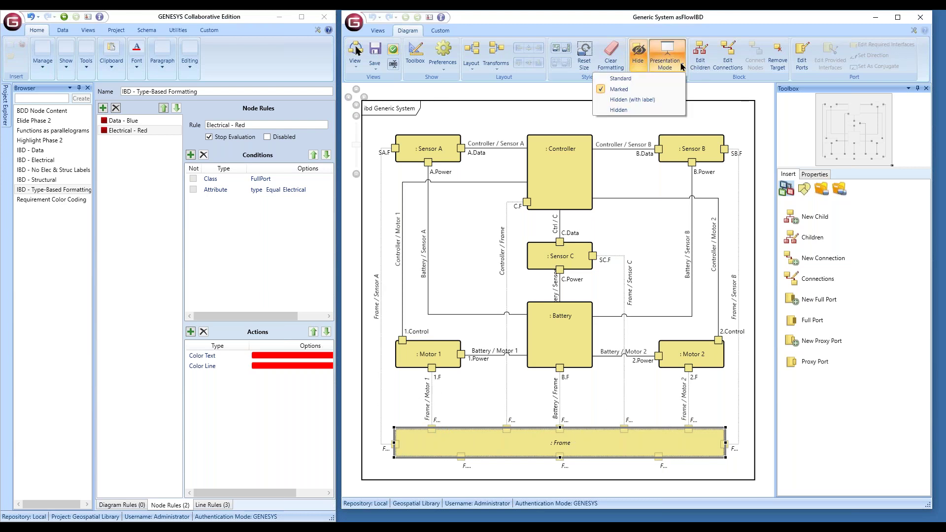
pyautogui.click(634, 107)
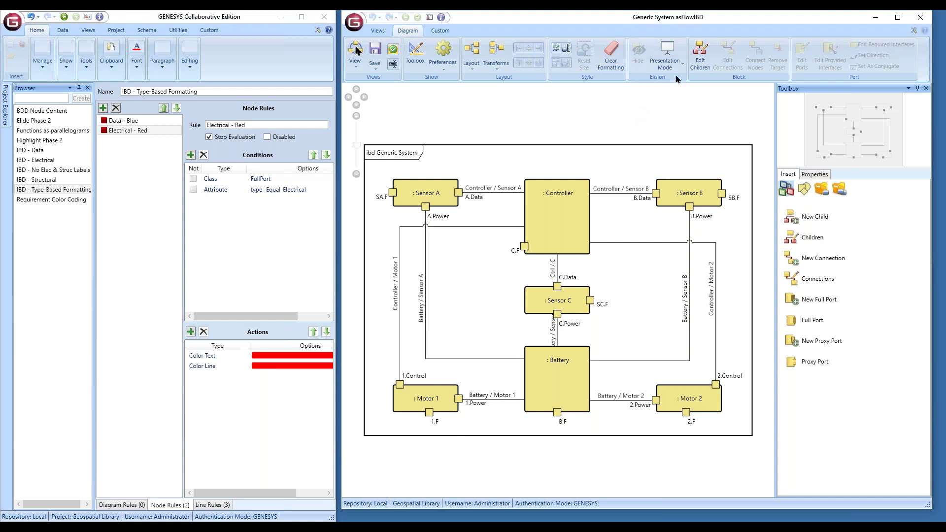
pyautogui.click(672, 60)
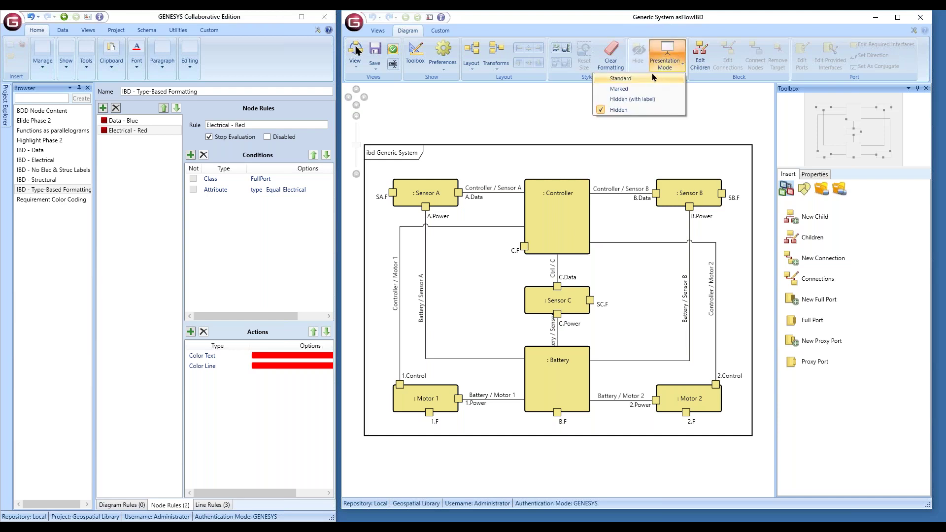
pyautogui.click(621, 79)
pyautogui.click(584, 437)
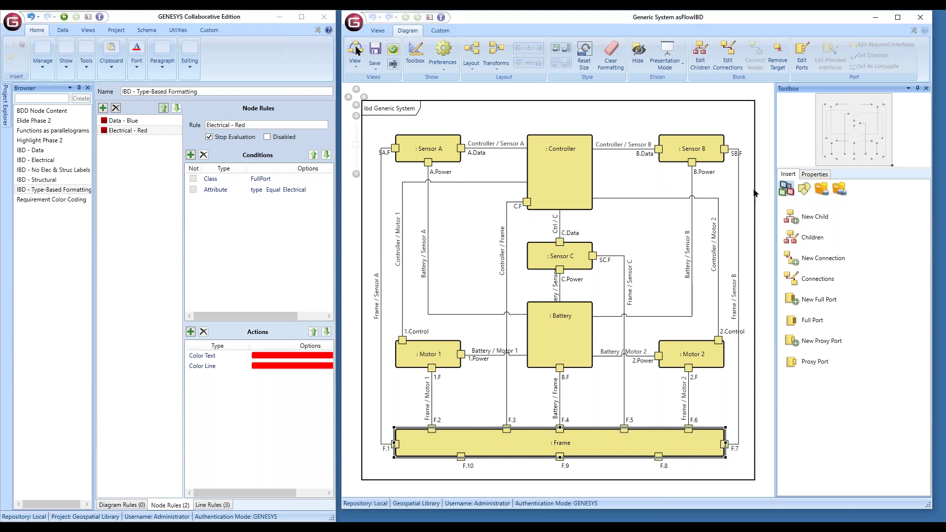
# - Apply the IBD - Type-Based Formatting rule set to the diagram
pyautogui.click(816, 176)
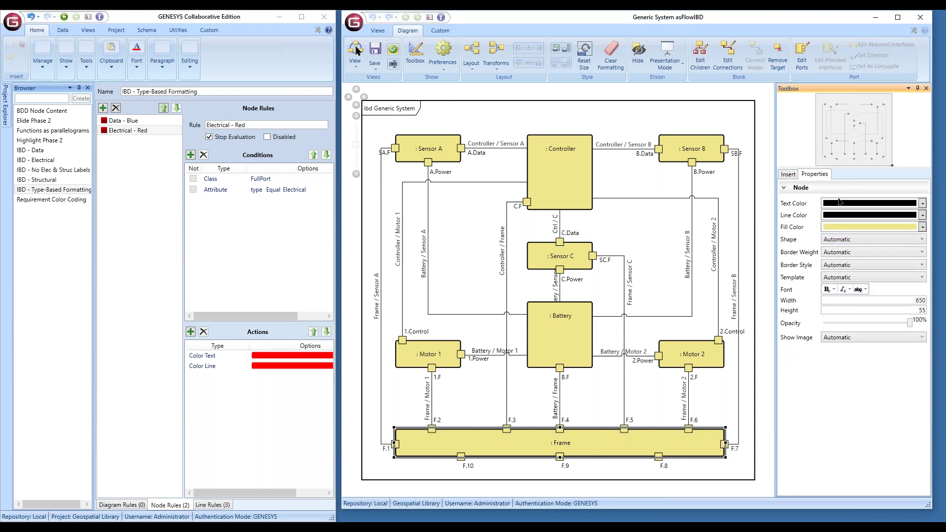
pyautogui.click(718, 190)
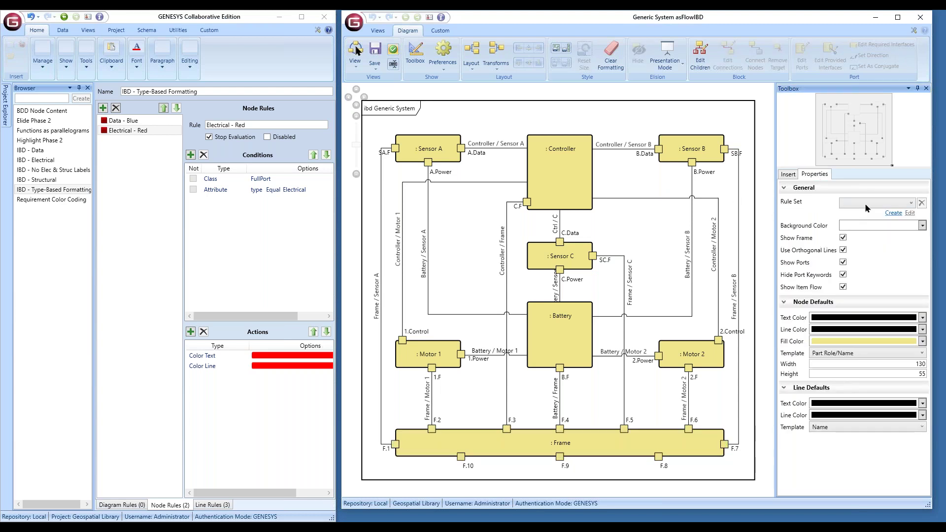
pyautogui.click(876, 203)
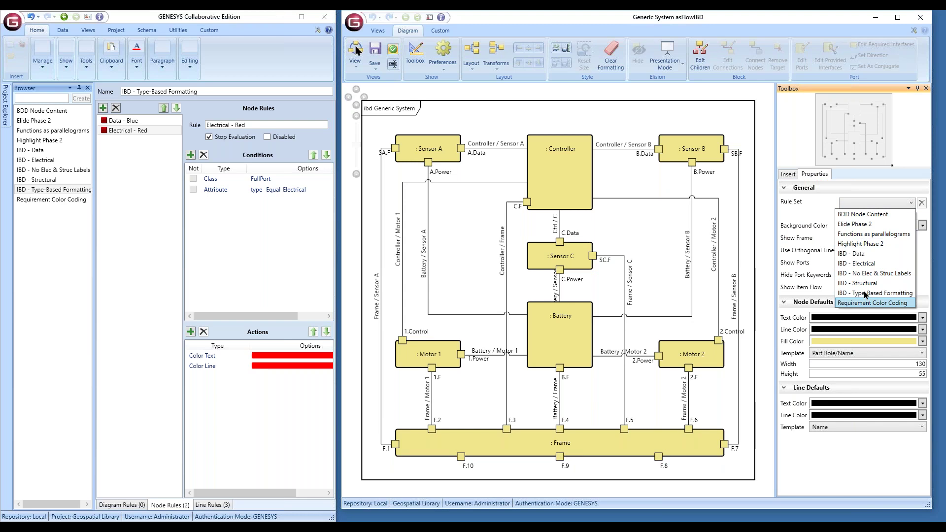
pyautogui.click(849, 294)
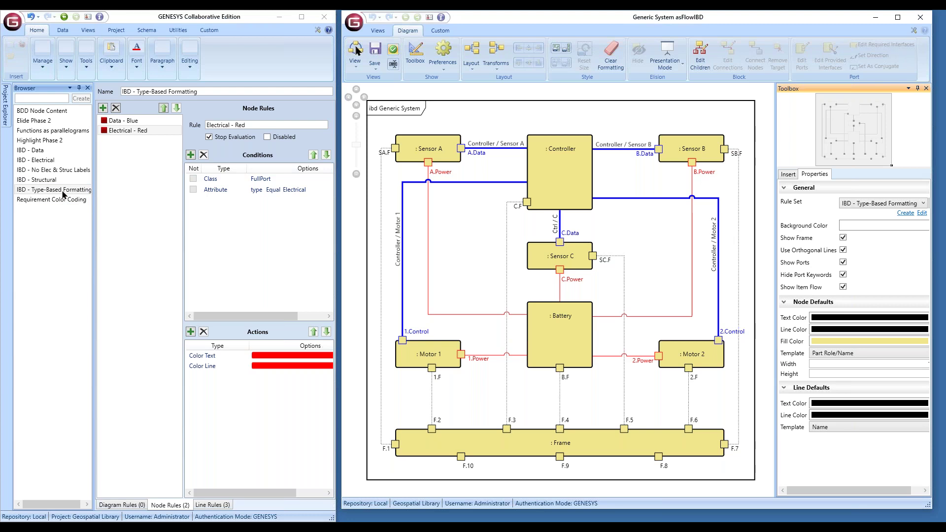
# - Review the Data - Blue and Electrical - Red node rules of IBD - Type-Based Formatting
pyautogui.click(64, 192)
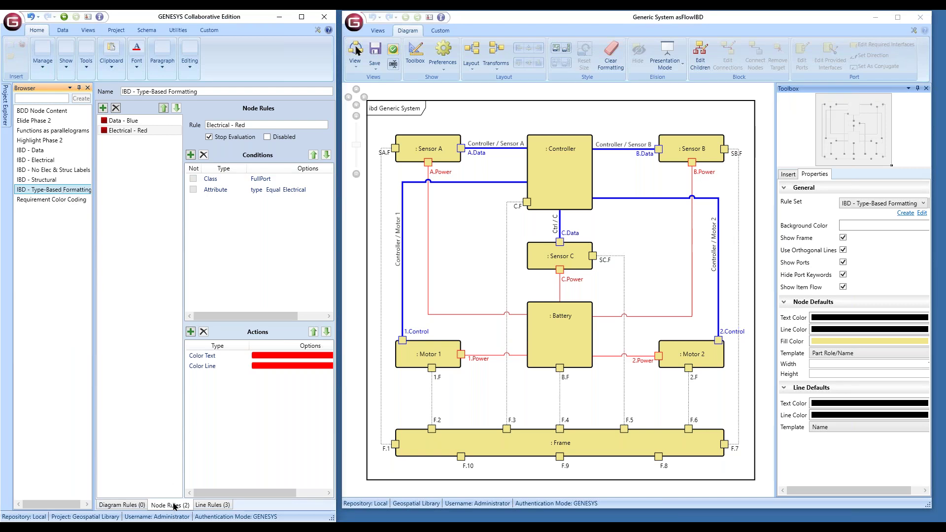
pyautogui.click(127, 121)
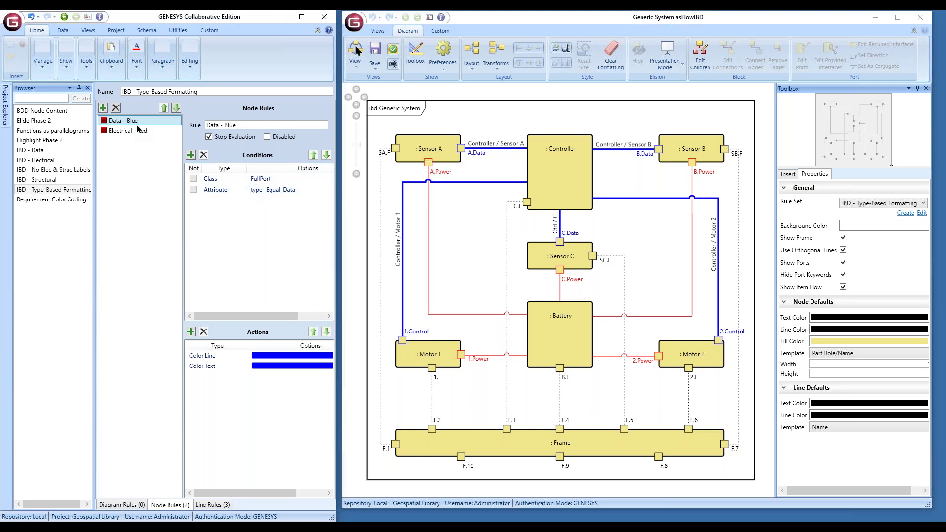
pyautogui.click(128, 130)
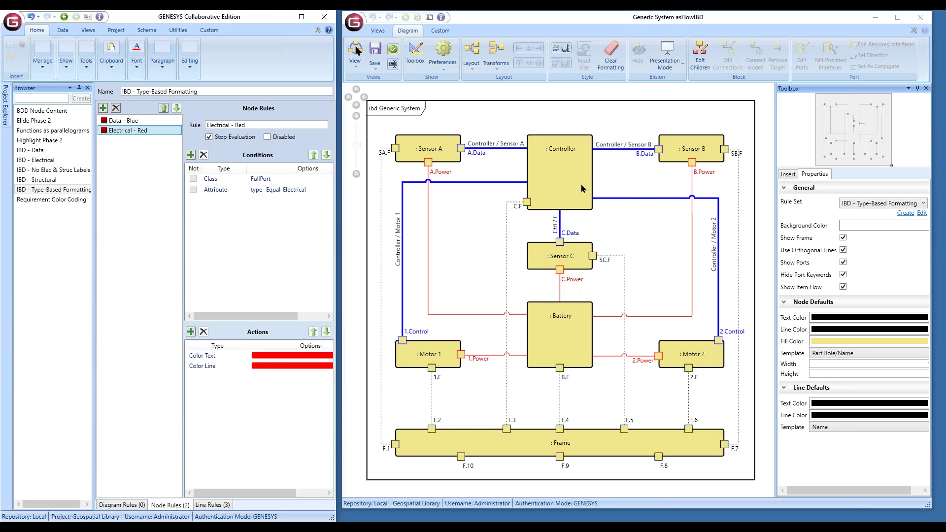
pyautogui.click(224, 505)
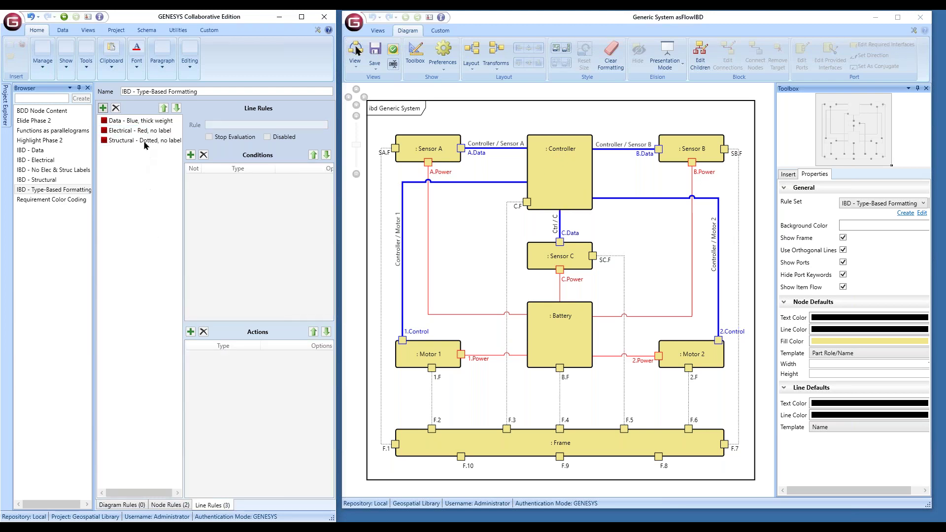
# - Inspect the Data - Blue, Electrical - Red and Structural - Dotted line rules, then widen the Properties panel
pyautogui.click(145, 123)
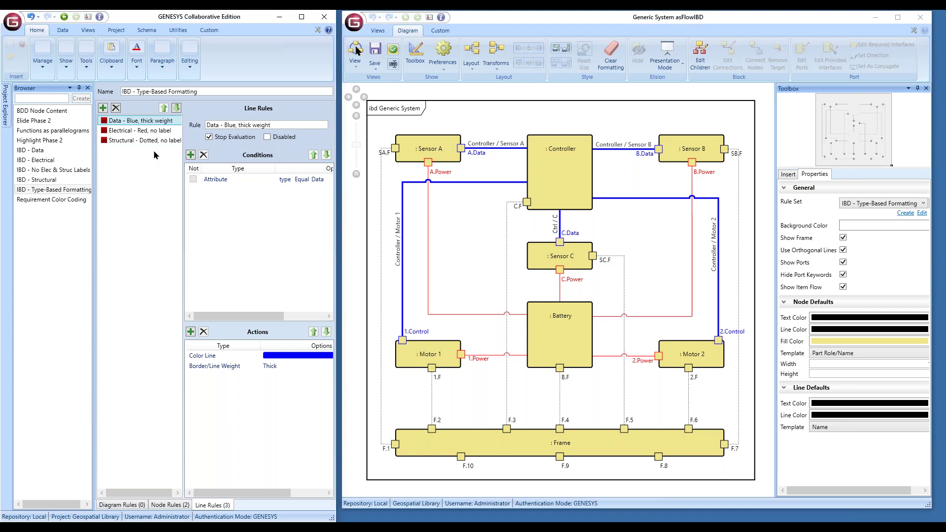
pyautogui.click(143, 133)
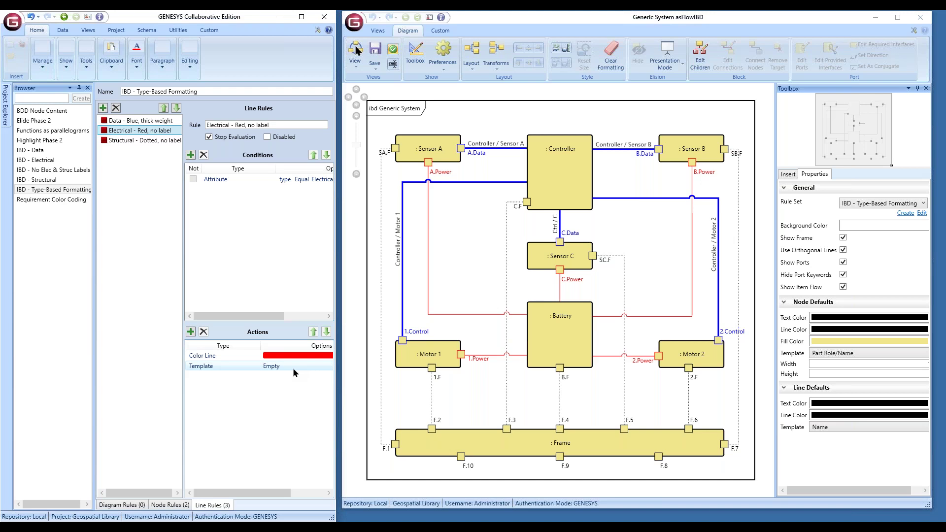
pyautogui.click(141, 141)
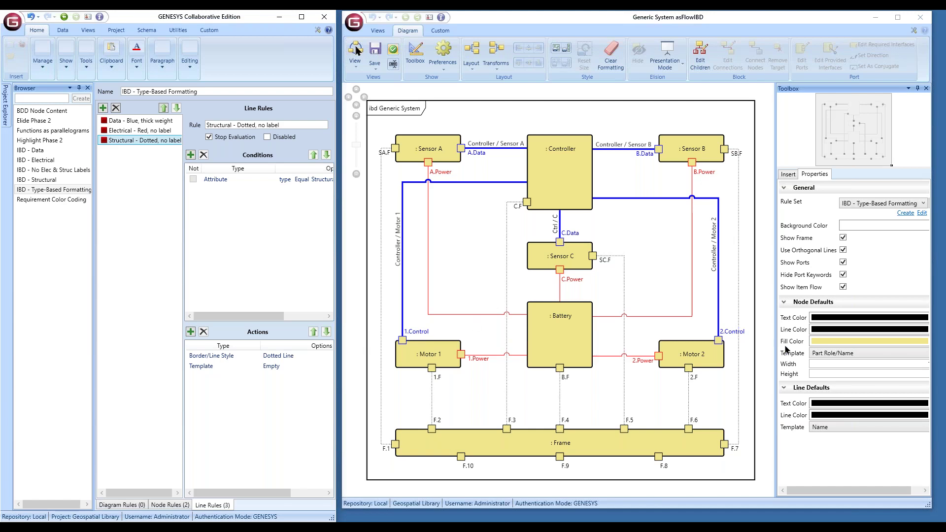
pyautogui.click(765, 349)
pyautogui.moveTo(766, 349); pyautogui.dragTo(756, 350)
# - Clear the Rule Set in Properties so connectors show in plain black with labels
pyautogui.click(924, 203)
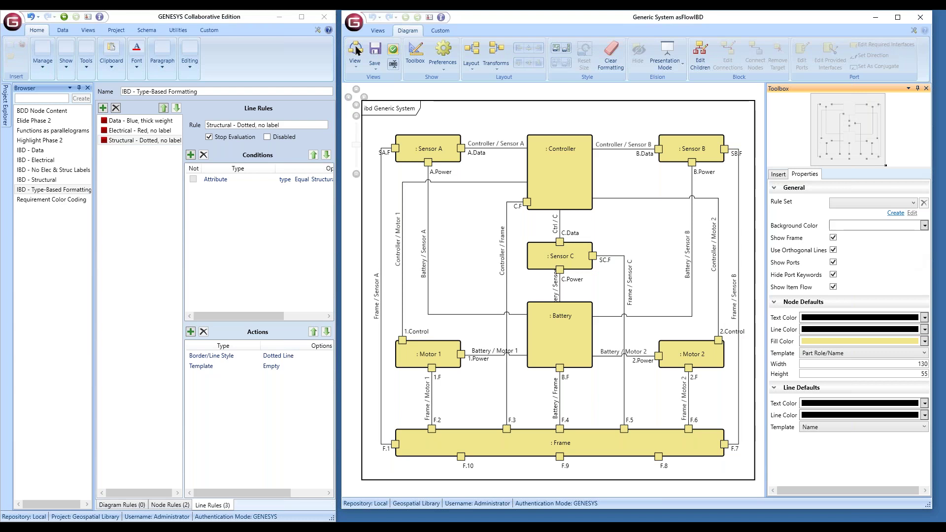
pyautogui.click(684, 64)
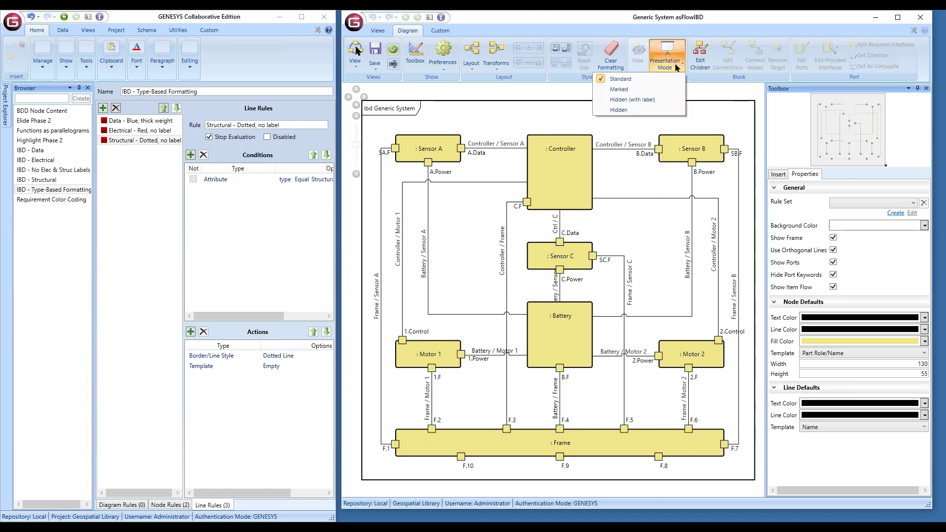
# - Switch to Hidden presentation mode and apply IBD - Structural, IBD - Electrical, then IBD - Data
pyautogui.click(632, 111)
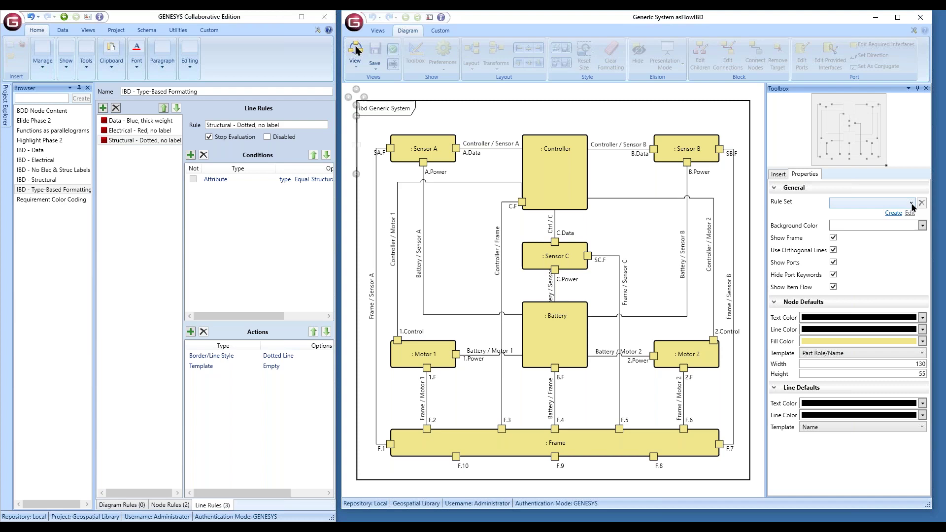
pyautogui.click(911, 203)
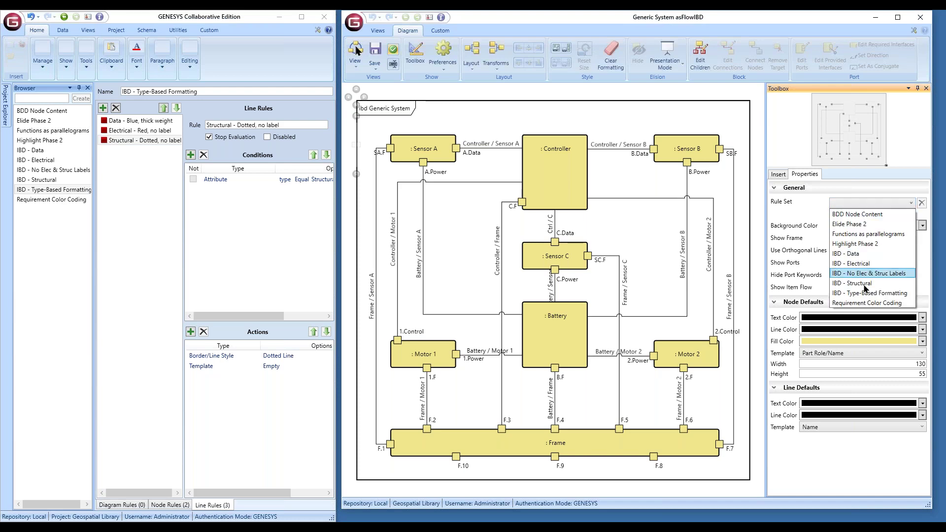
pyautogui.click(863, 284)
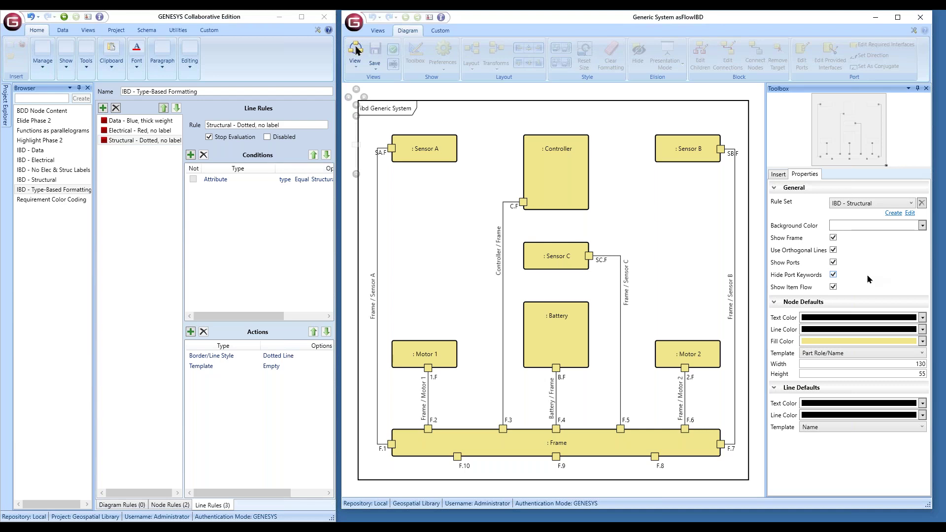
pyautogui.click(912, 203)
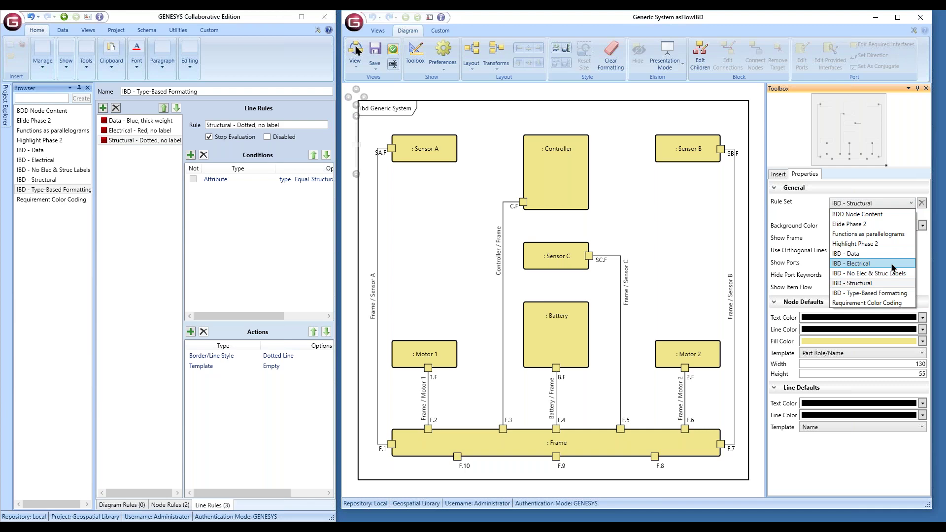
pyautogui.click(893, 268)
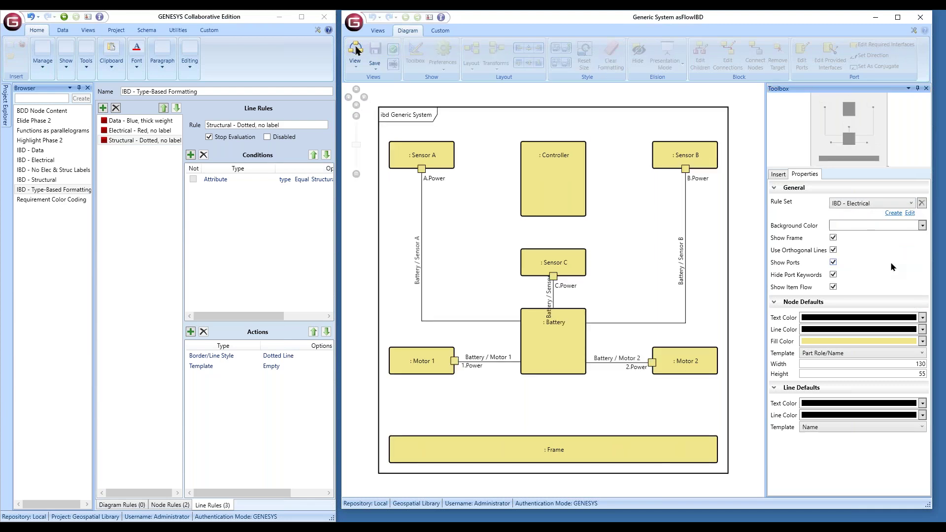
pyautogui.click(912, 203)
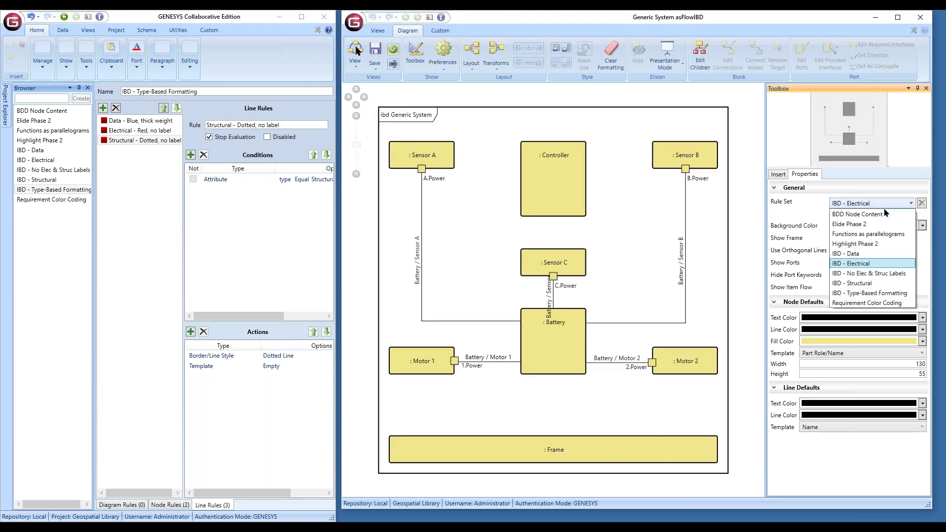
pyautogui.click(857, 253)
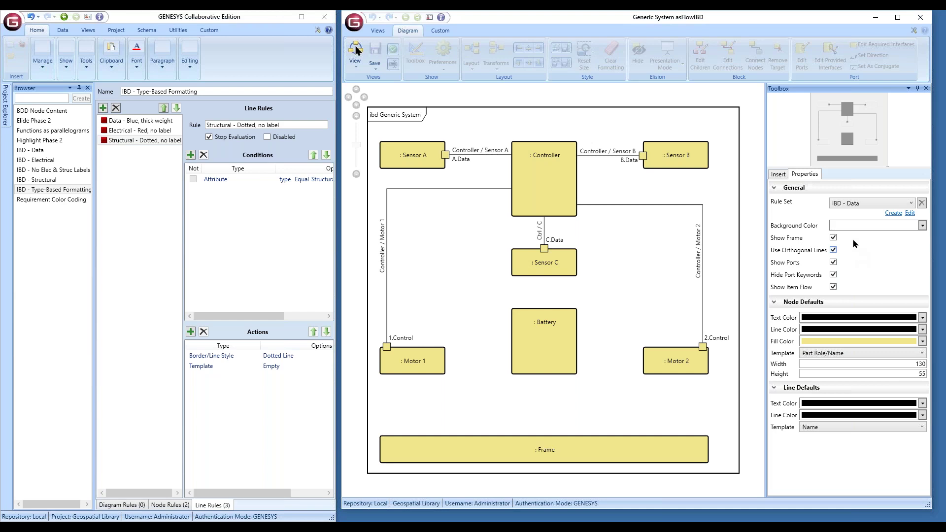
# - Choose IBD - Electrical from the Rule Set list to show only power connections
pyautogui.click(862, 205)
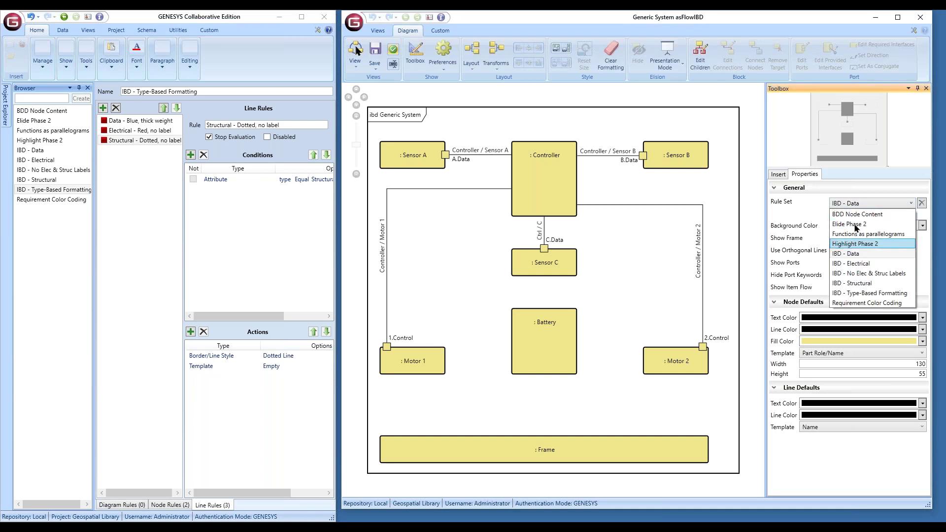
pyautogui.click(865, 263)
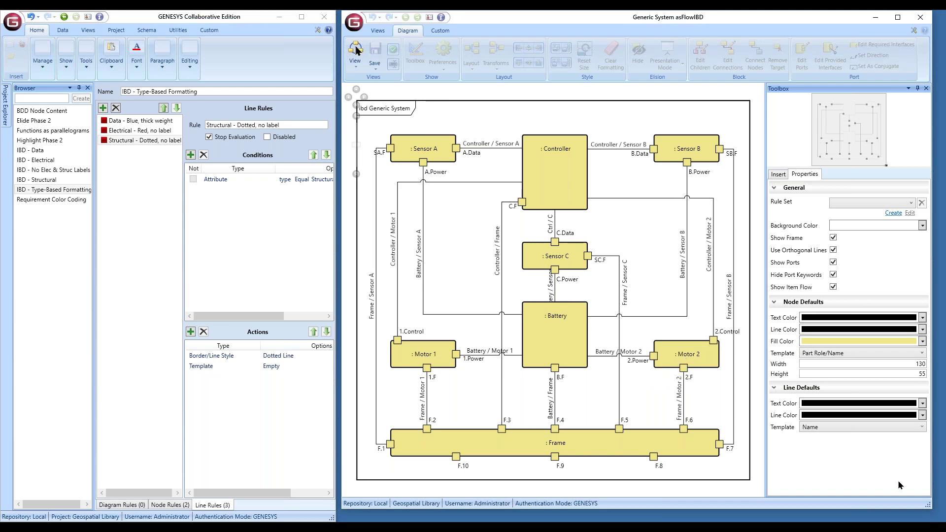
# - Select the Sensor C block and open its property sheet
pyautogui.click(576, 259)
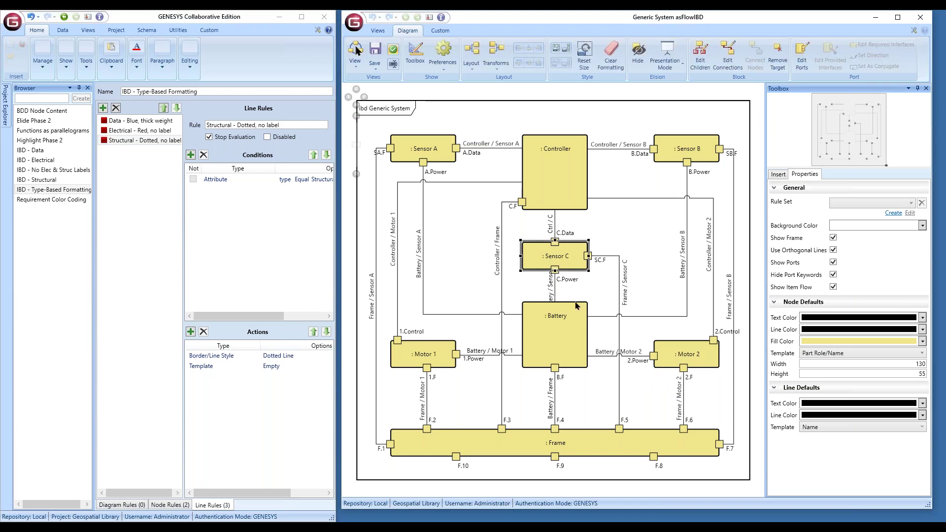
pyautogui.doubleClick(545, 255)
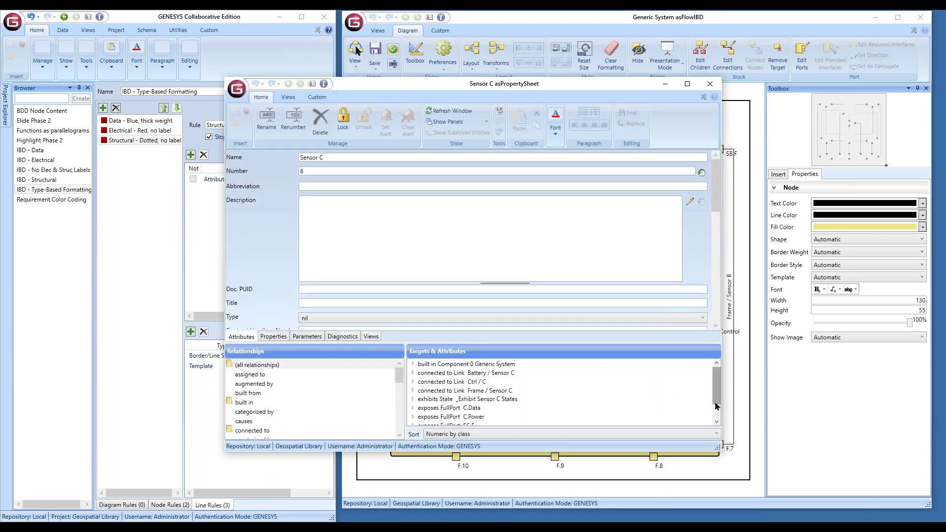
pyautogui.moveTo(717, 389); pyautogui.dragTo(718, 411)
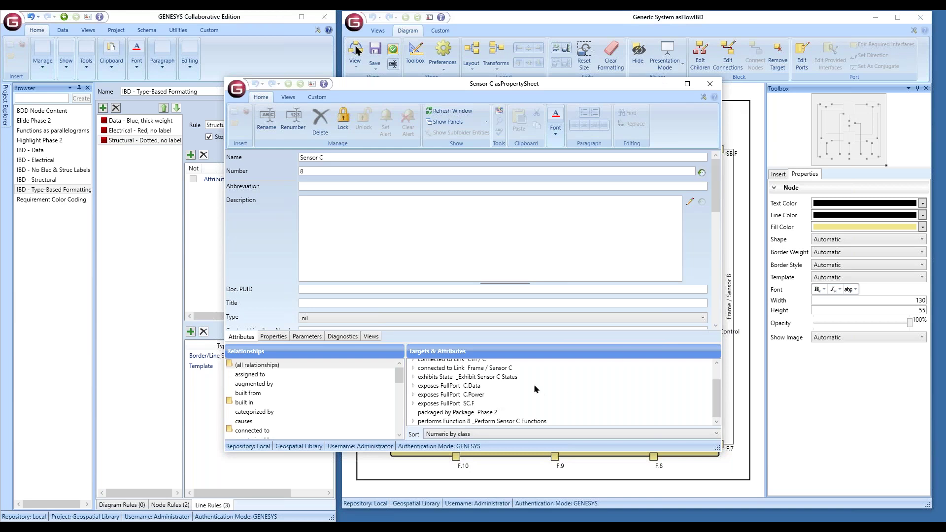
pyautogui.click(711, 84)
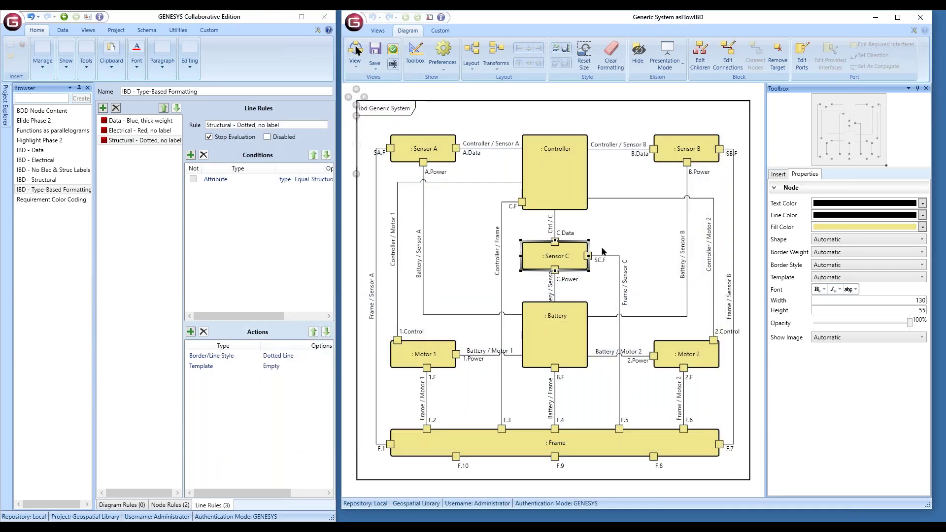
# - Open the Highlight Phase 2 rule set and inspect its Green for Phase 2 line rule
pyautogui.click(42, 142)
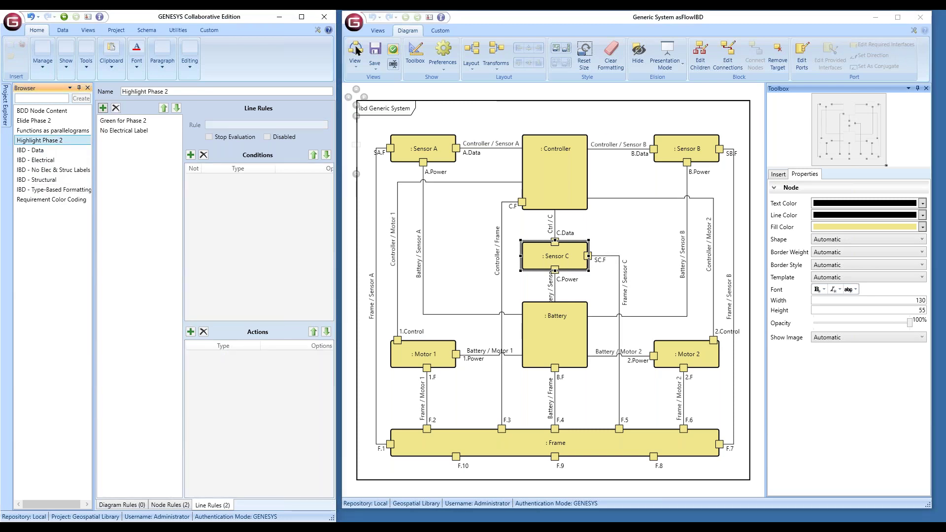
pyautogui.click(113, 124)
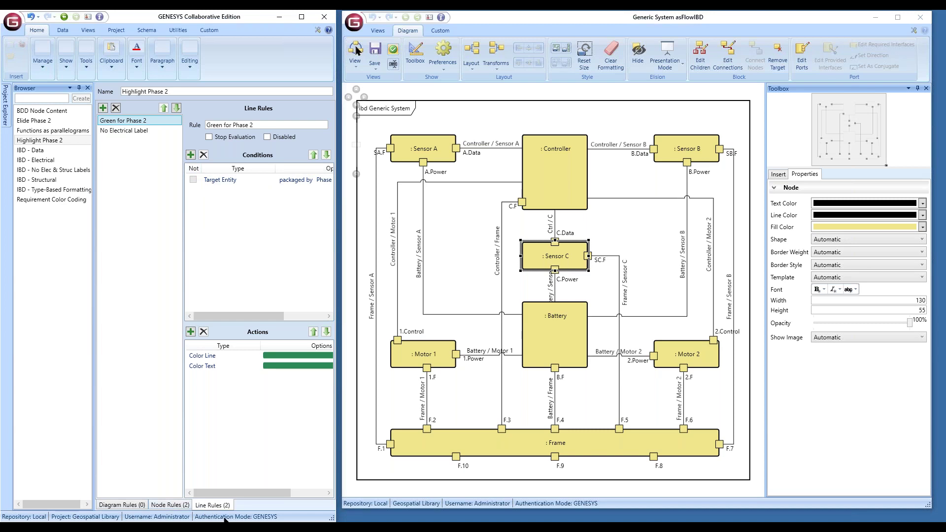
pyautogui.moveTo(259, 316)
pyautogui.mouseDown()
pyautogui.moveTo(279, 321)
pyautogui.moveTo(260, 319)
pyautogui.mouseUp()
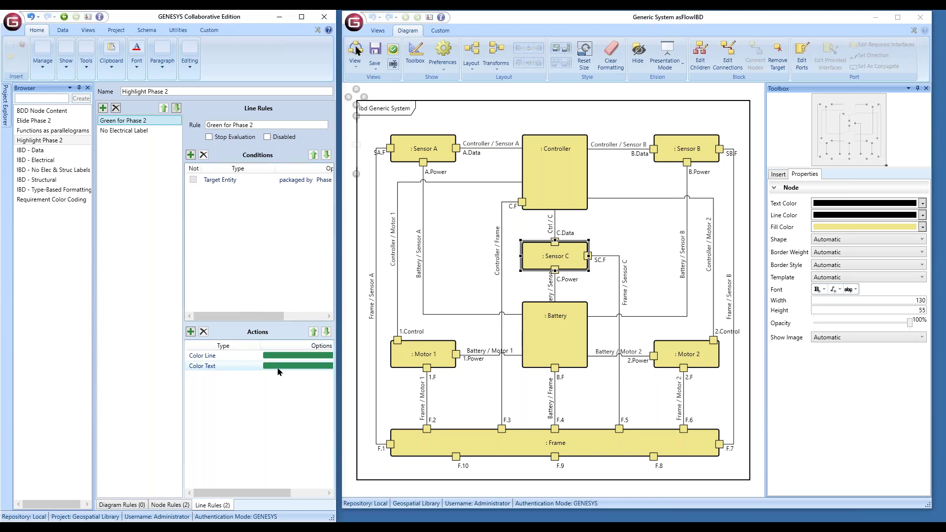
pyautogui.click(646, 190)
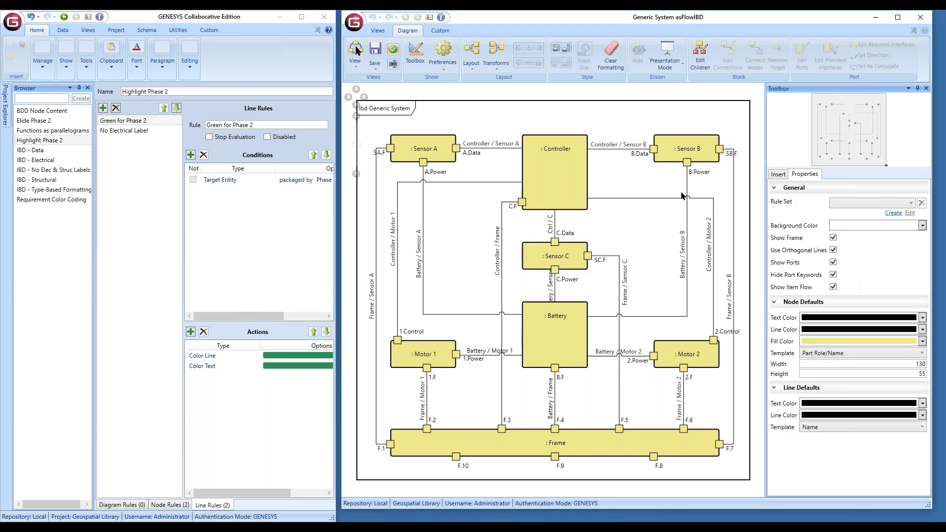
# - Apply Highlight Phase 2, then Elide Phase 2, then Highlight Phase 2 again to the diagram
pyautogui.click(911, 204)
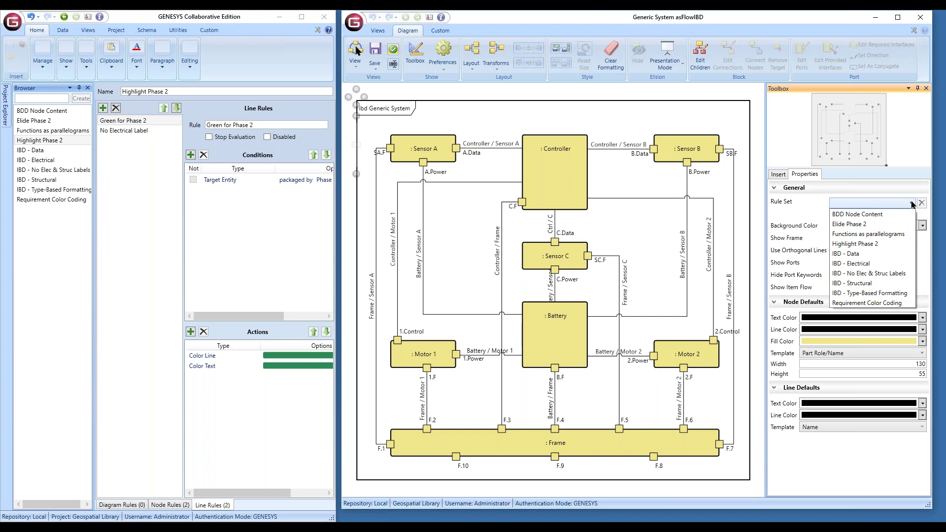
pyautogui.click(873, 244)
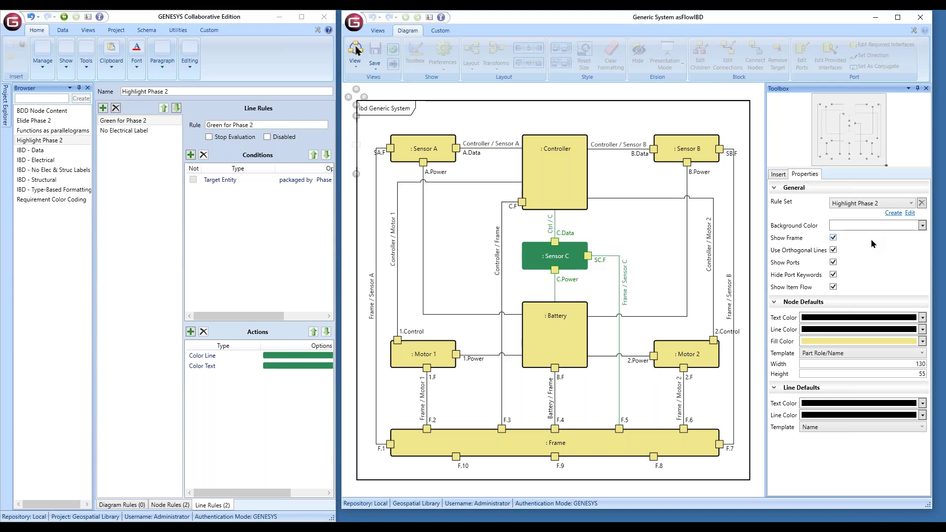
pyautogui.click(912, 205)
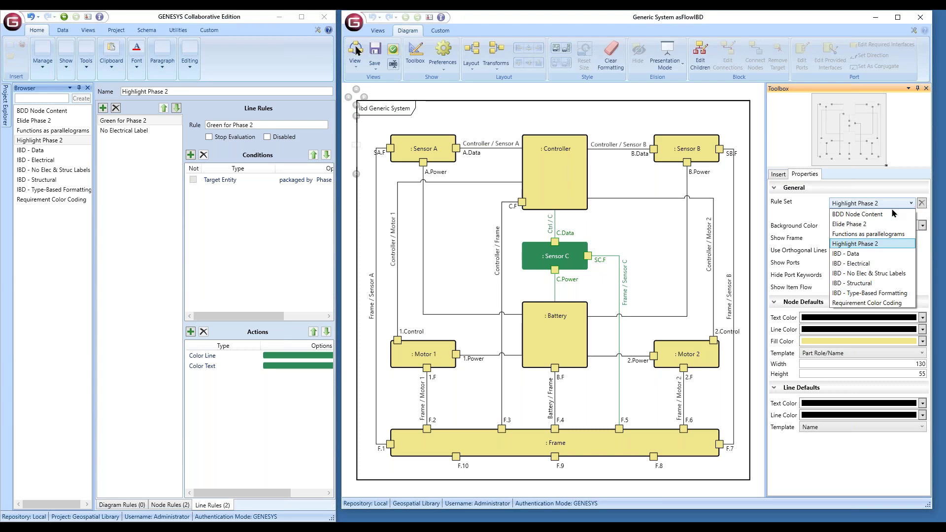
pyautogui.click(855, 225)
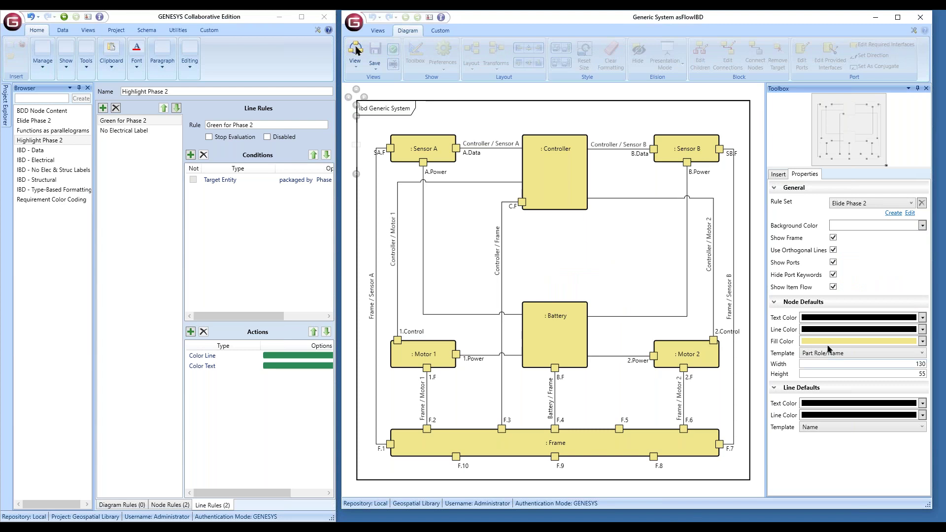
pyautogui.click(912, 204)
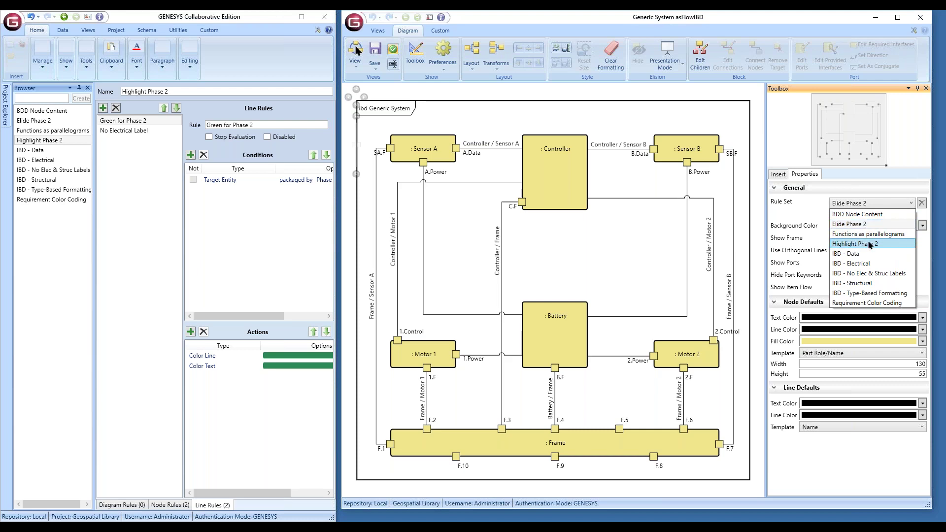
pyautogui.click(869, 244)
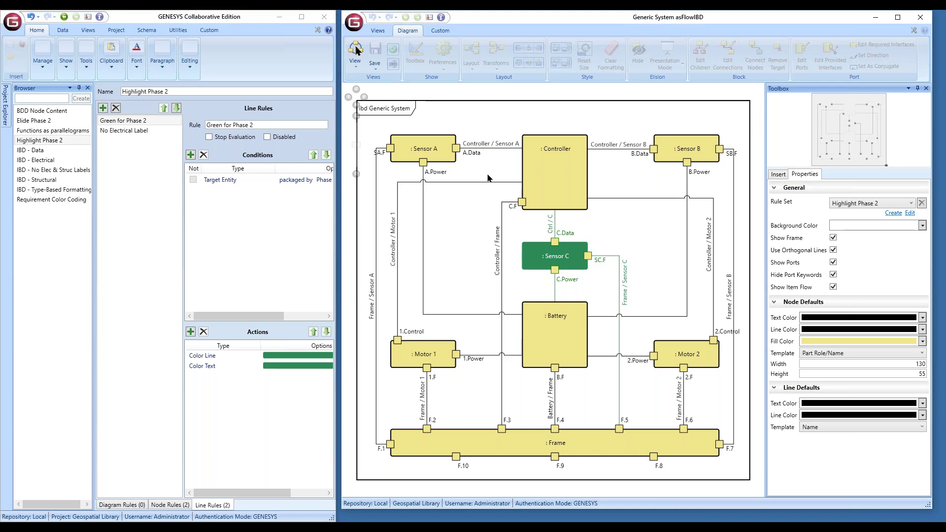
# - Return focus to the diagram canvas, showing Sensor C and its connections in green
pyautogui.click(507, 169)
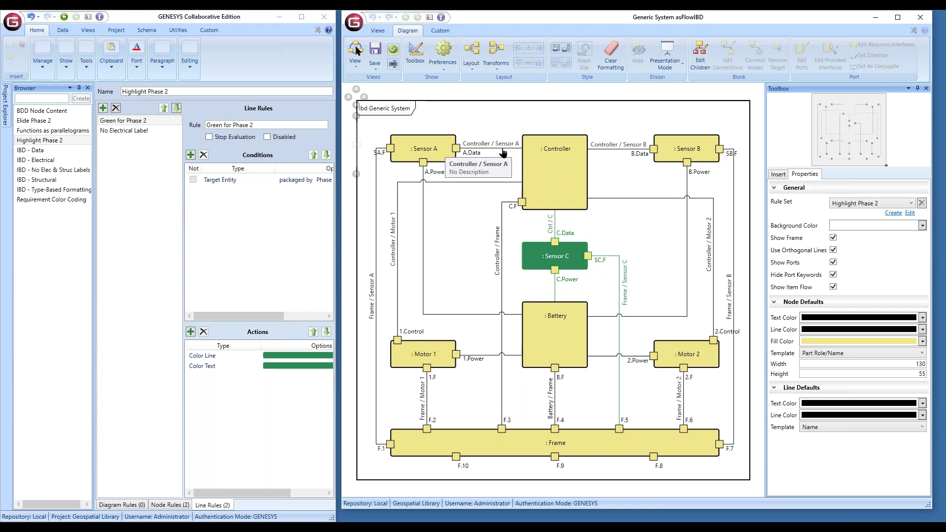
pyautogui.doubleClick(503, 154)
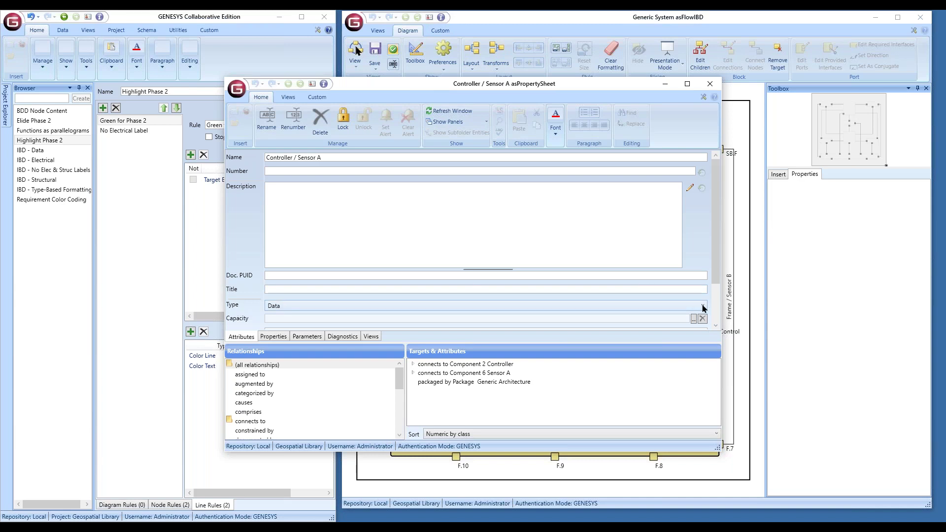
pyautogui.click(703, 306)
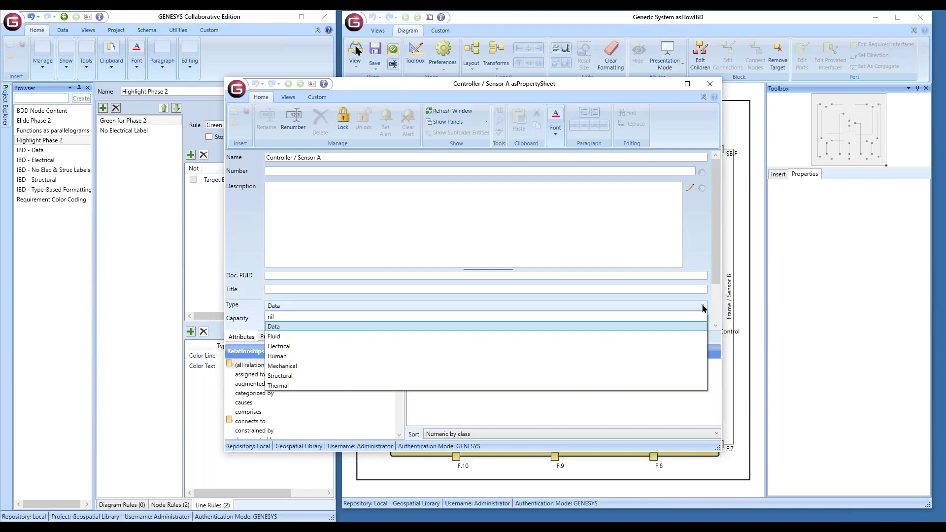
pyautogui.click(712, 87)
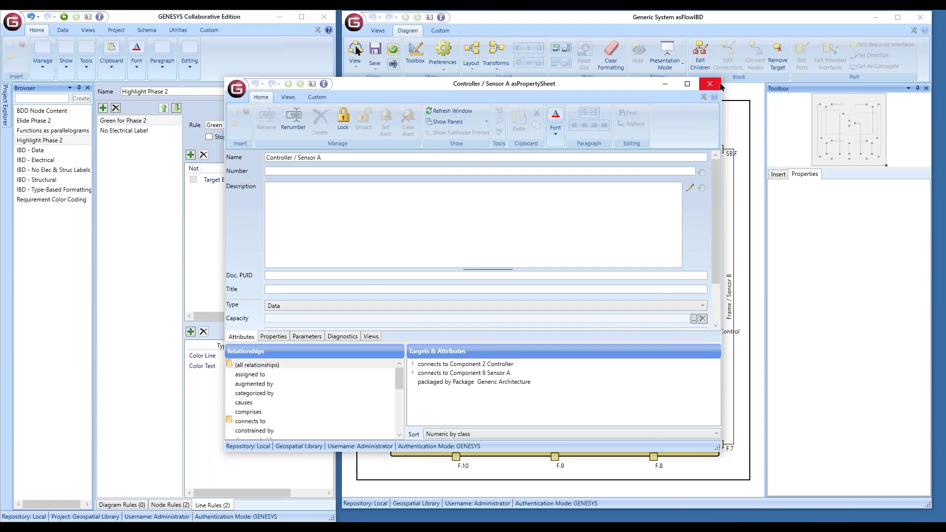
pyautogui.click(710, 84)
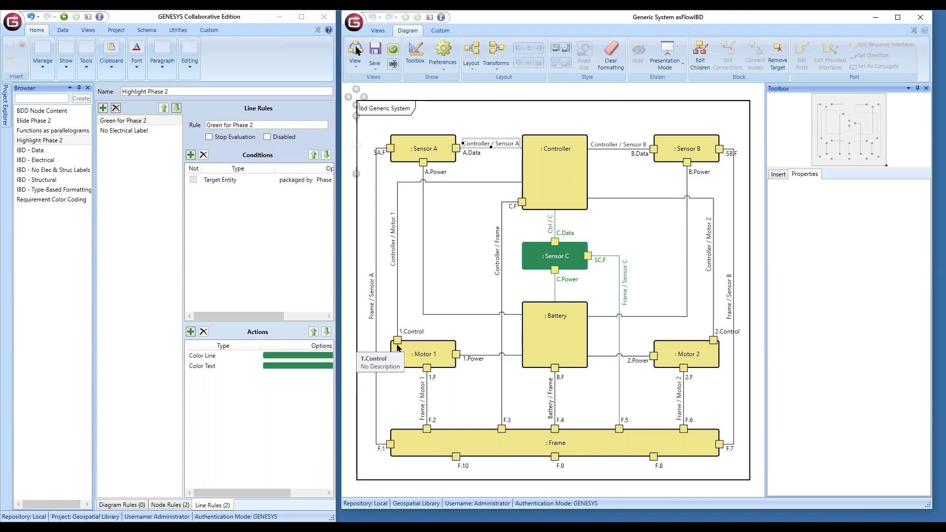
pyautogui.click(604, 120)
pyautogui.click(683, 66)
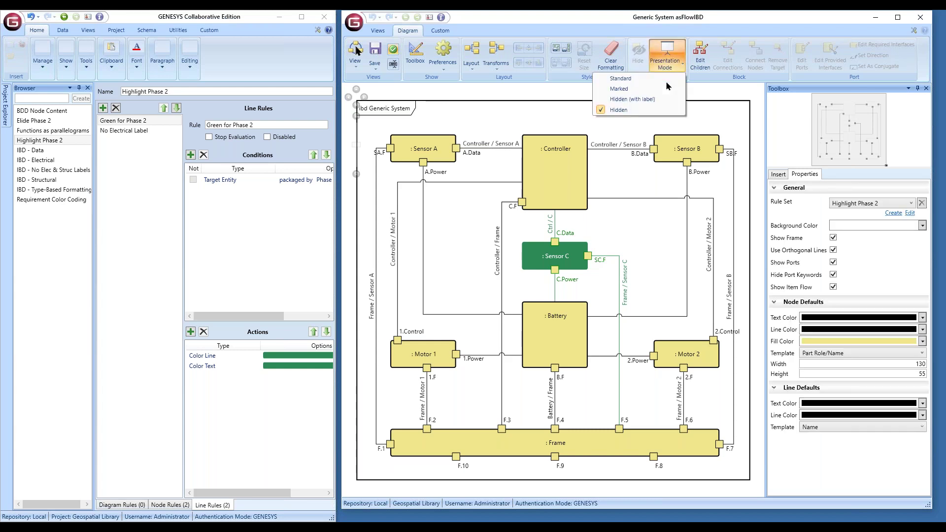
pyautogui.click(618, 79)
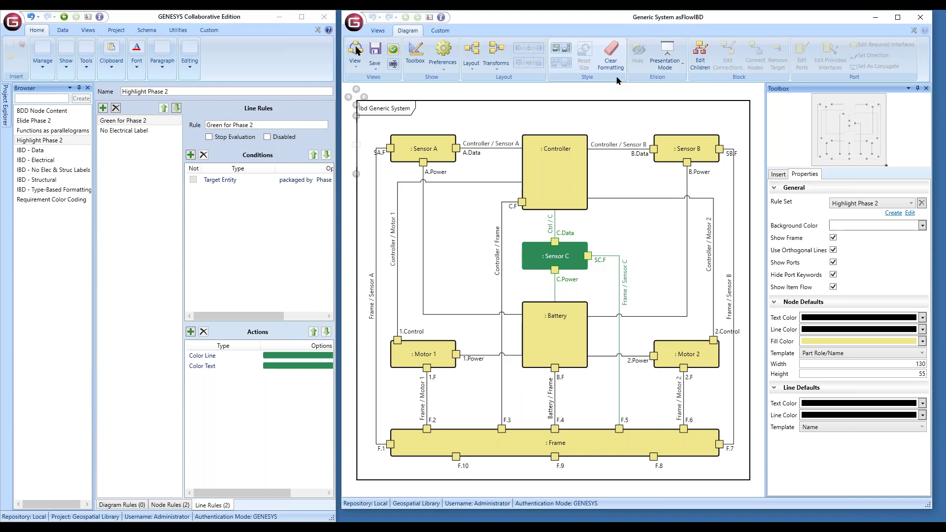
pyautogui.click(922, 203)
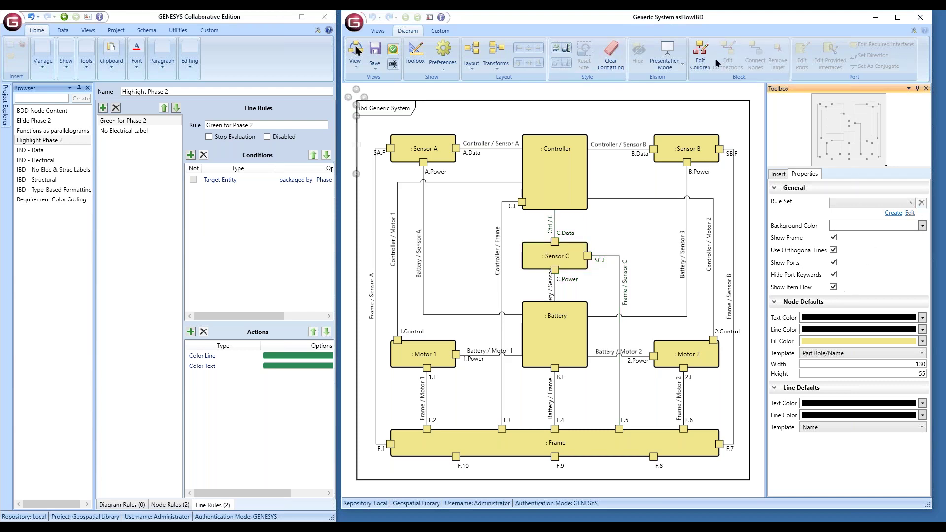
# - Clear the rule set so the diagram reverts to default formatting, showing Sensor C and Battery connections
pyautogui.click(683, 64)
pyautogui.click(731, 98)
pyautogui.click(357, 68)
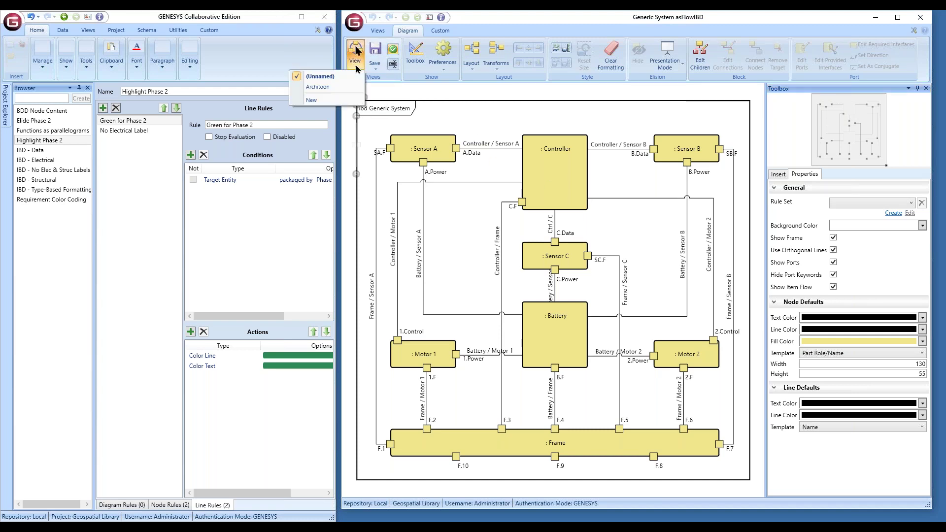
# - Switch to the Architoon view and widen the diagram area to show Controller and Battery
pyautogui.click(321, 89)
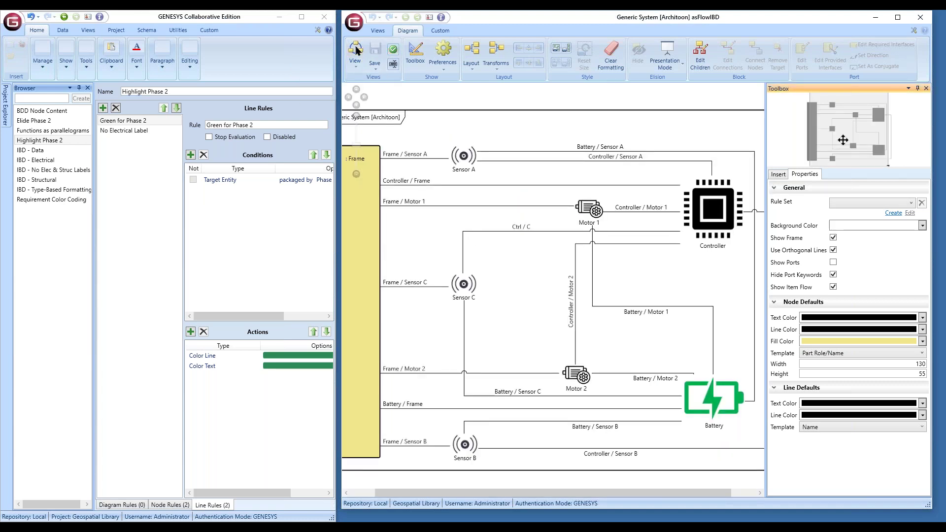
pyautogui.moveTo(843, 140); pyautogui.dragTo(834, 139)
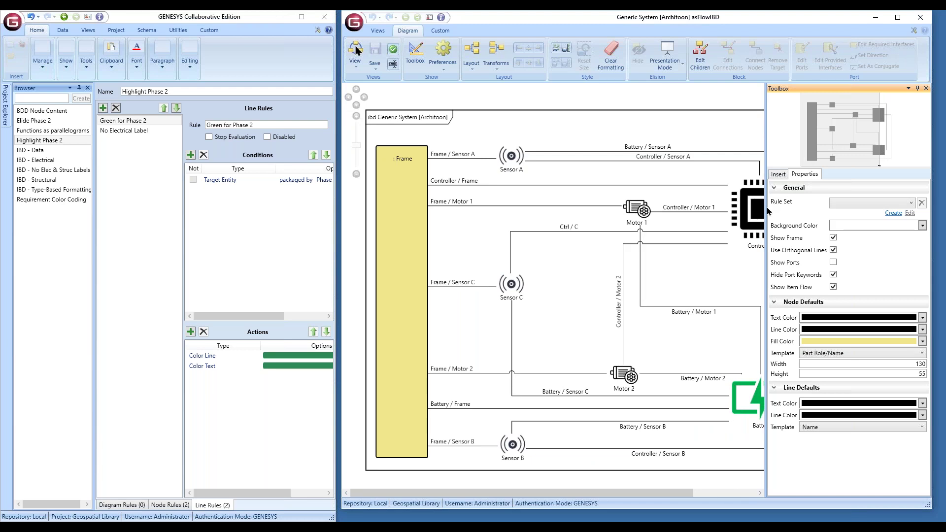
pyautogui.moveTo(770, 212); pyautogui.dragTo(817, 201)
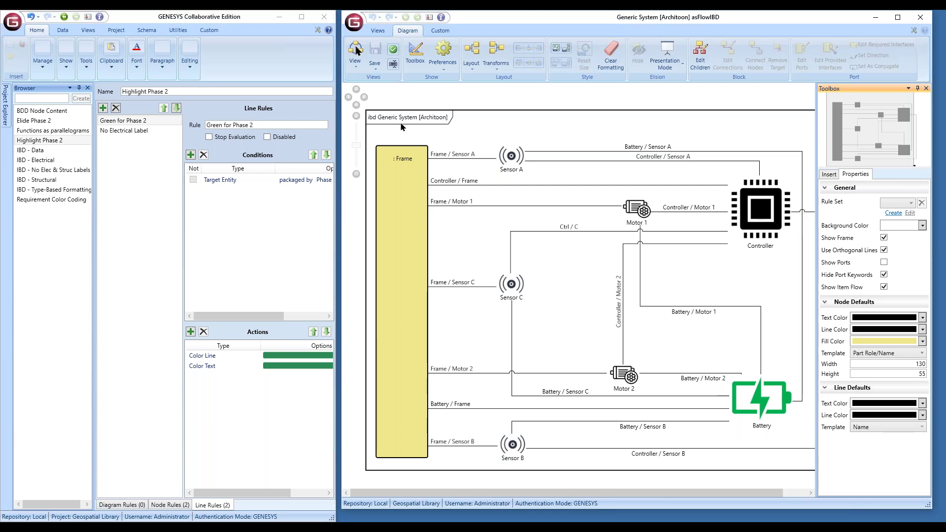
# - Return to the (Unnamed) default view, leaving the Save options closed without saving
pyautogui.click(355, 63)
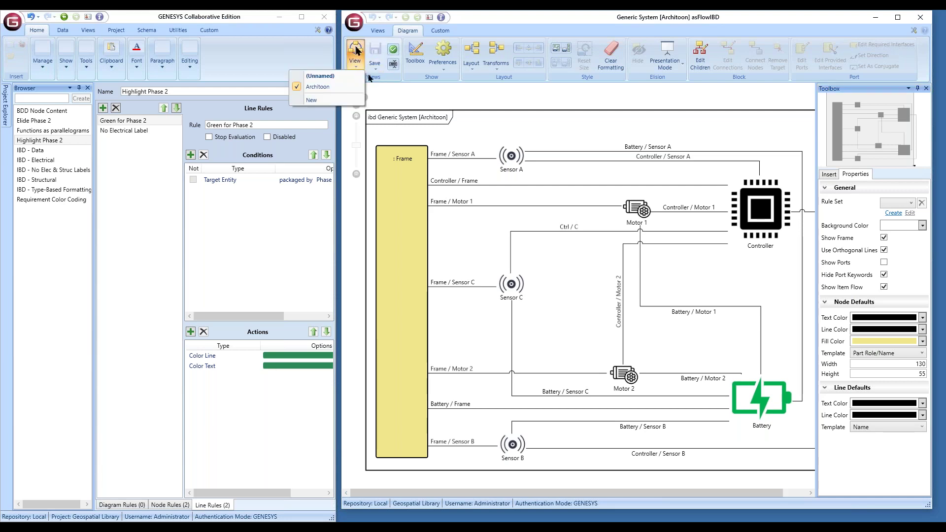
pyautogui.click(336, 76)
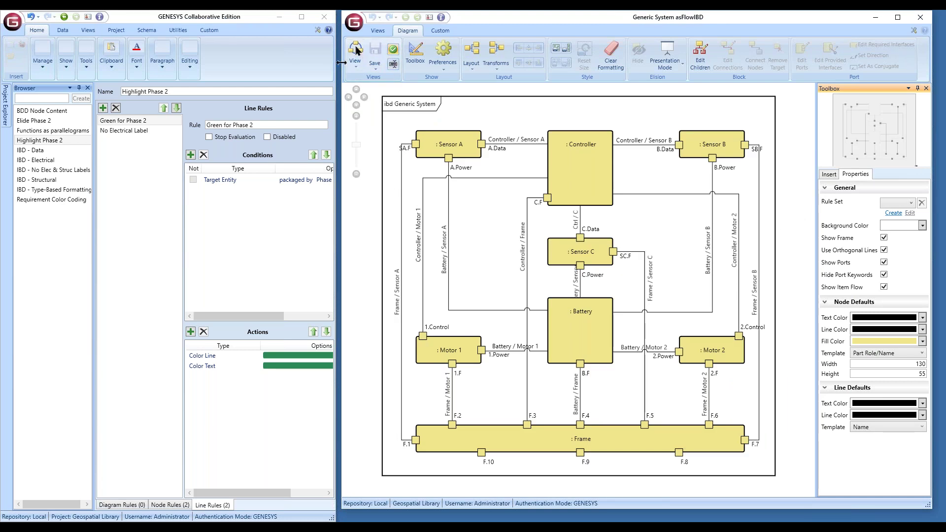
pyautogui.click(375, 72)
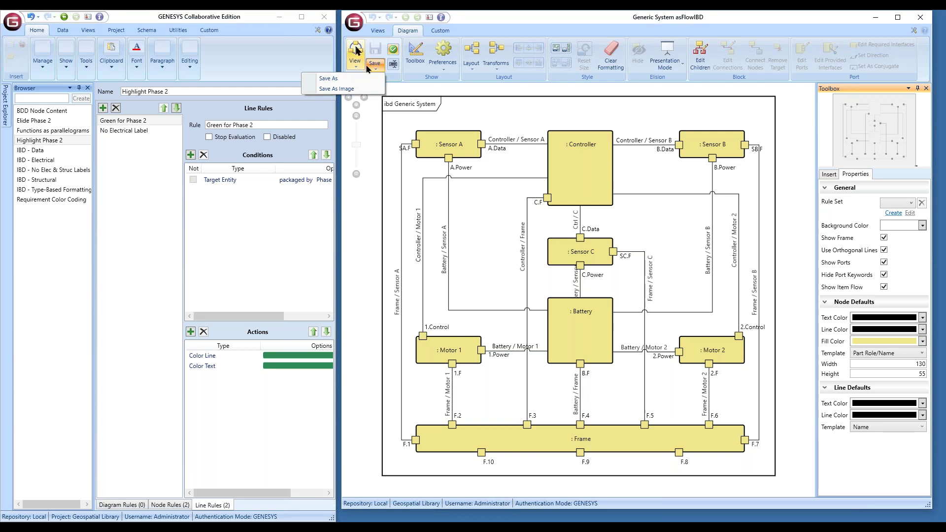
pyautogui.click(406, 89)
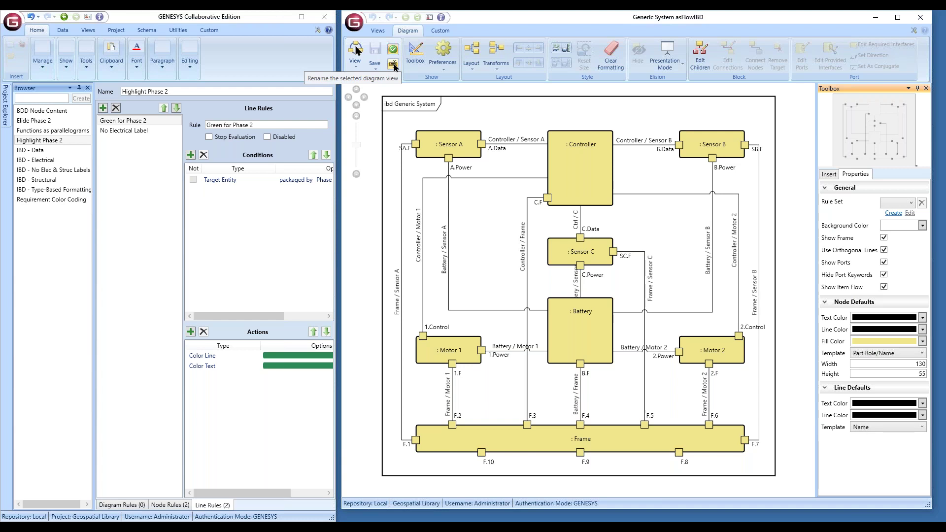
# - Apply IBD - Type-Based Formatting and save the diagram as a new view named 'Type-Based'
pyautogui.click(913, 203)
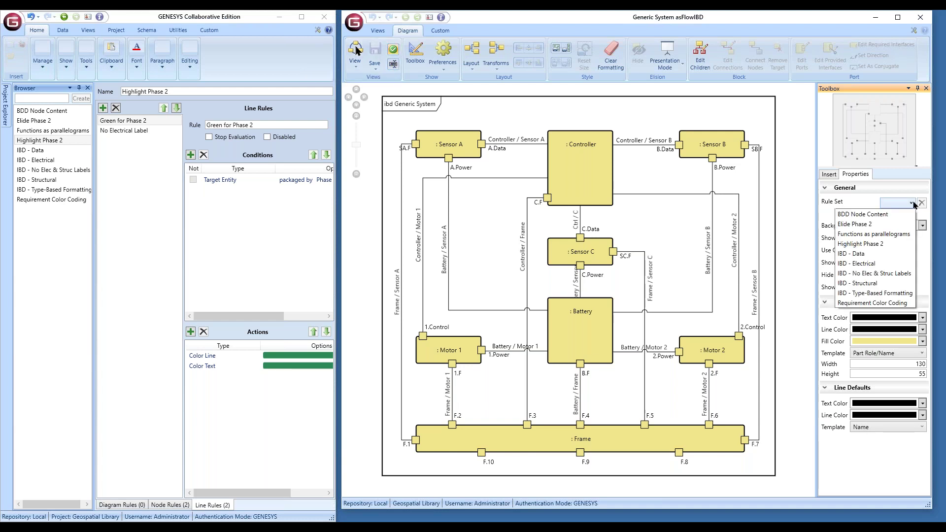
pyautogui.click(864, 293)
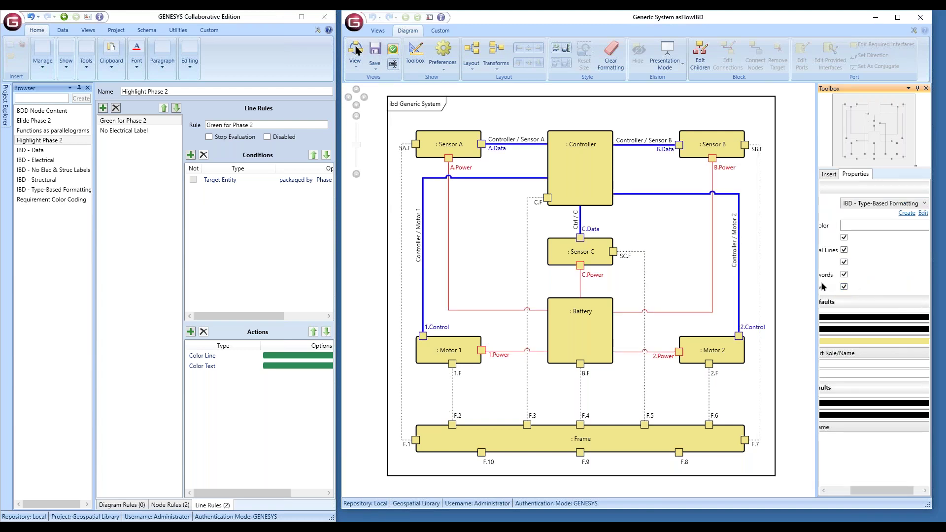
pyautogui.click(375, 71)
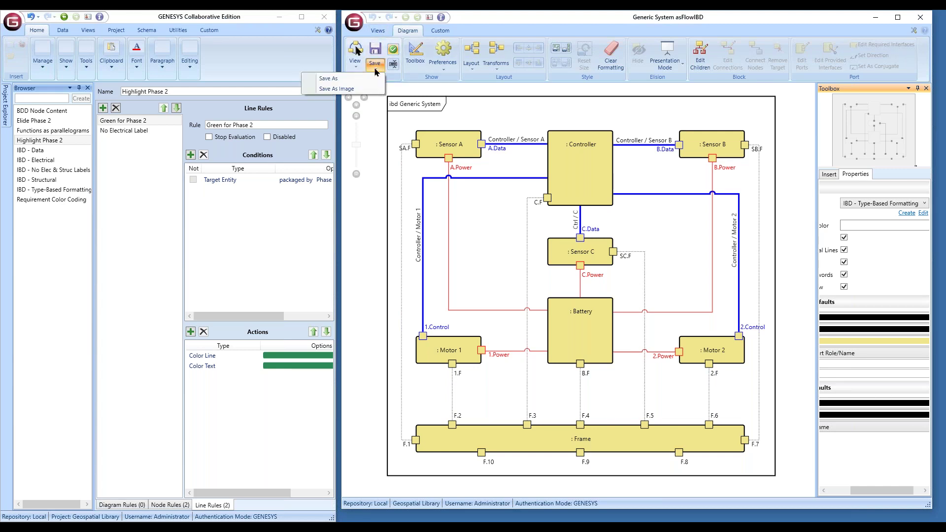
pyautogui.click(348, 79)
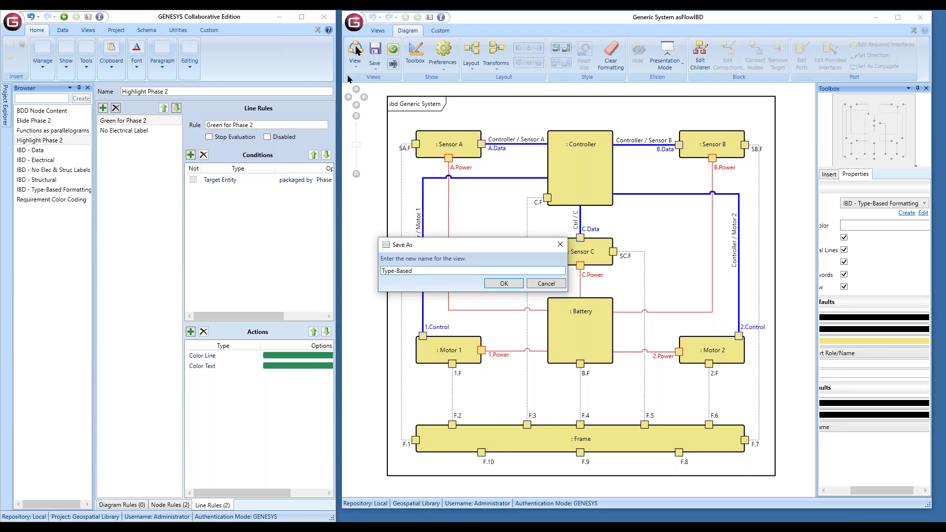
pyautogui.write('Type-Based')
pyautogui.click(503, 284)
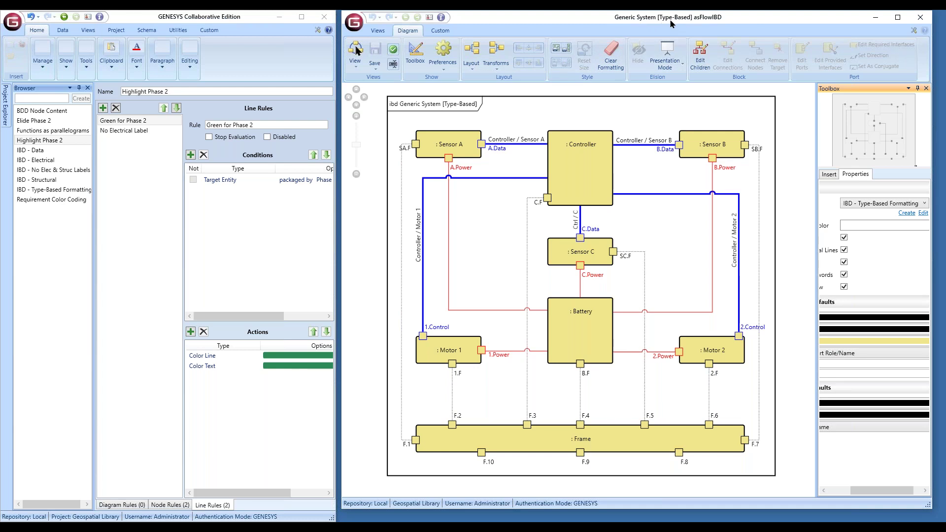
# - Check the presentation mode choices on the diagram and leave them unchanged
pyautogui.click(681, 92)
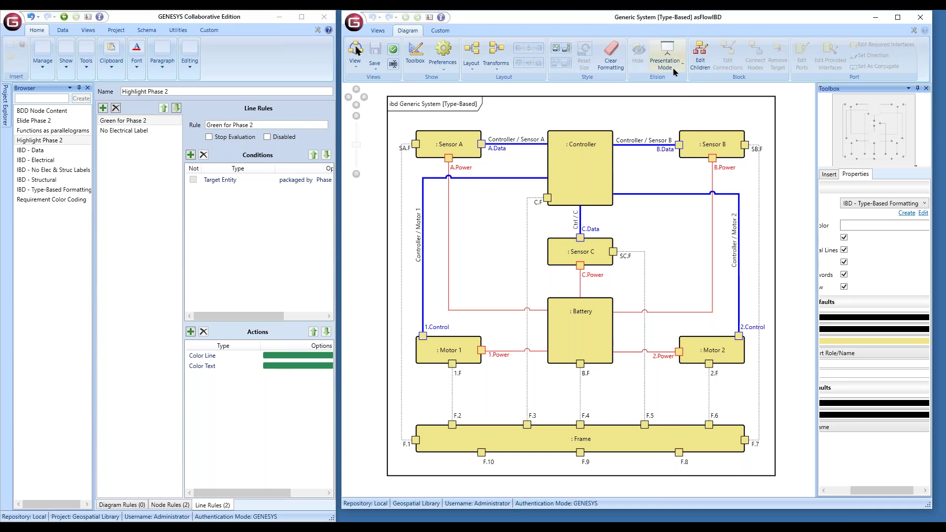
pyautogui.click(676, 69)
pyautogui.click(661, 85)
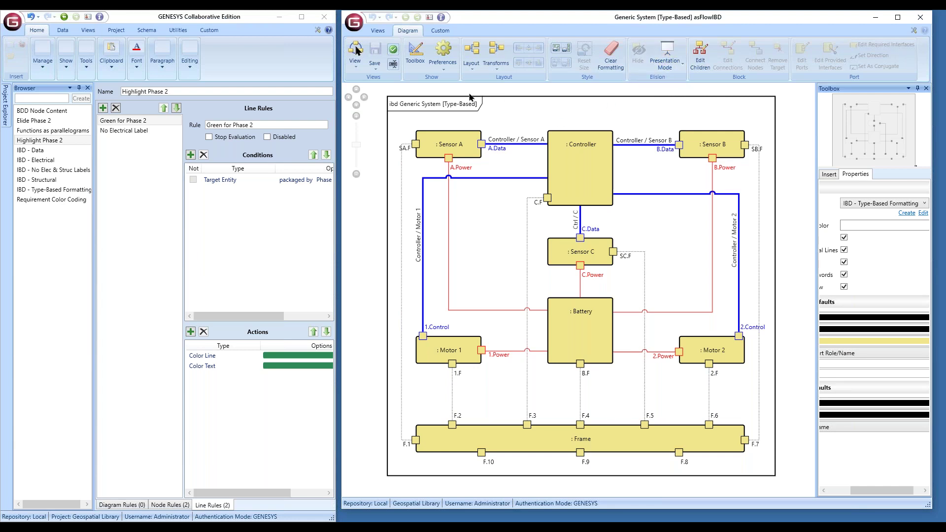
# - Open the Generic System property sheet and move it up and to the left
pyautogui.click(380, 31)
pyautogui.click(348, 58)
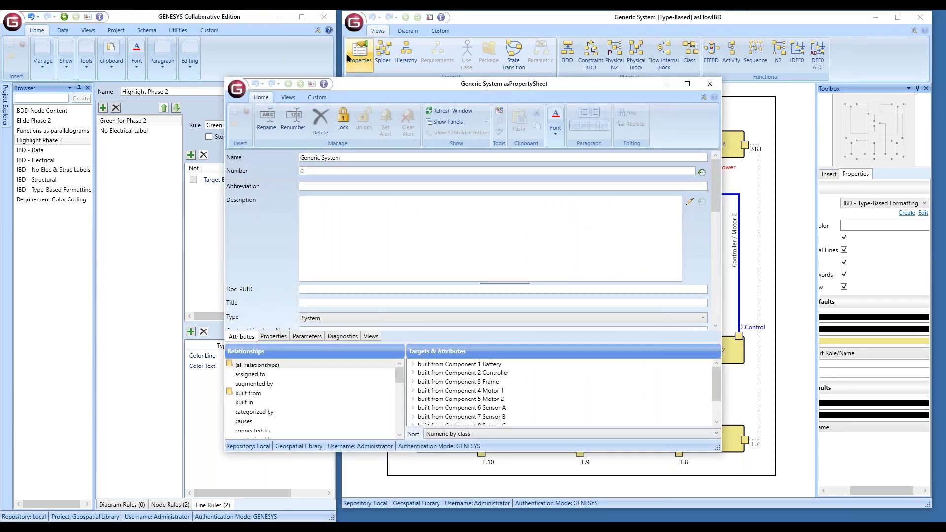
pyautogui.moveTo(376, 87); pyautogui.dragTo(322, 76)
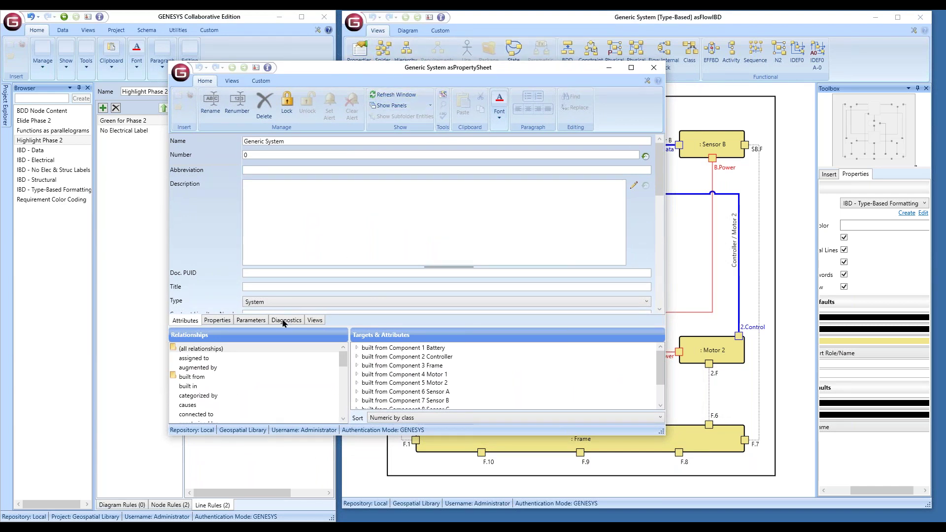
# - In the Views list, widen Diagram Type and open the FlowInternalBlock (Unnamed) view
pyautogui.click(321, 325)
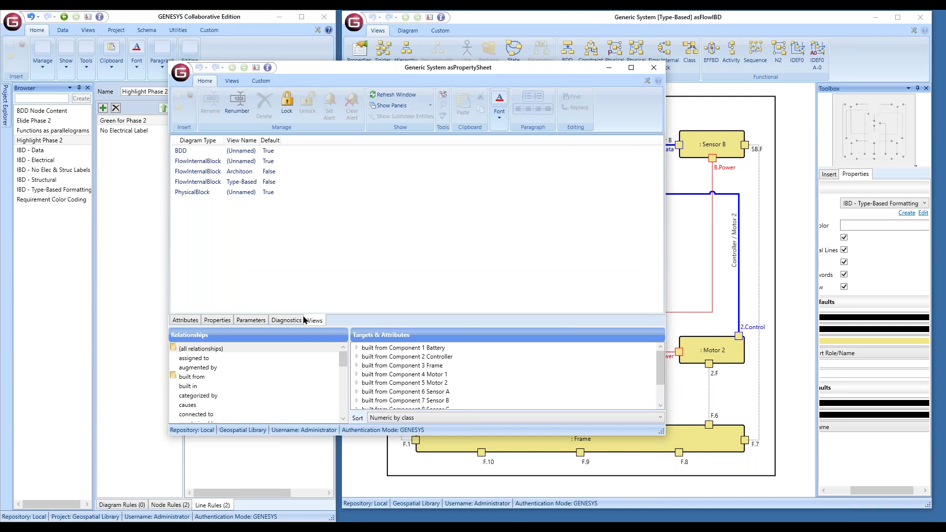
pyautogui.moveTo(229, 140); pyautogui.dragTo(304, 139)
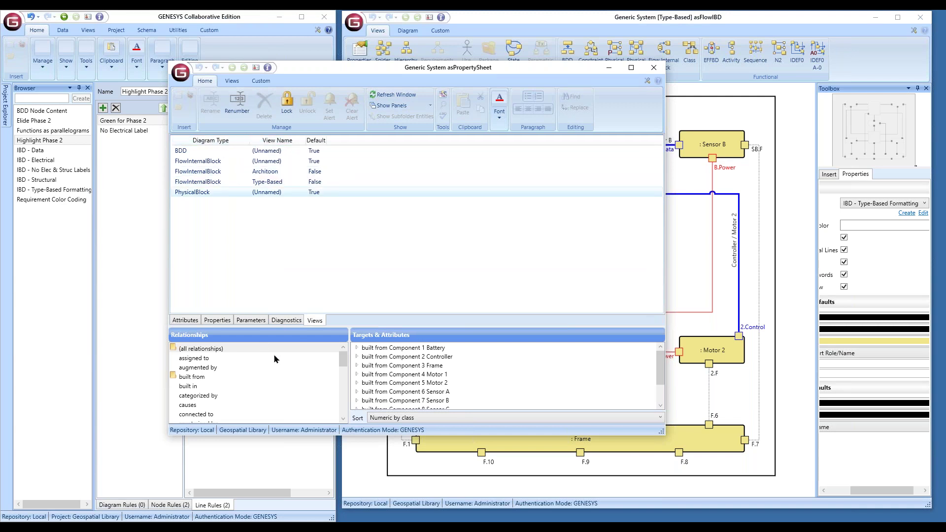
pyautogui.moveTo(280, 361)
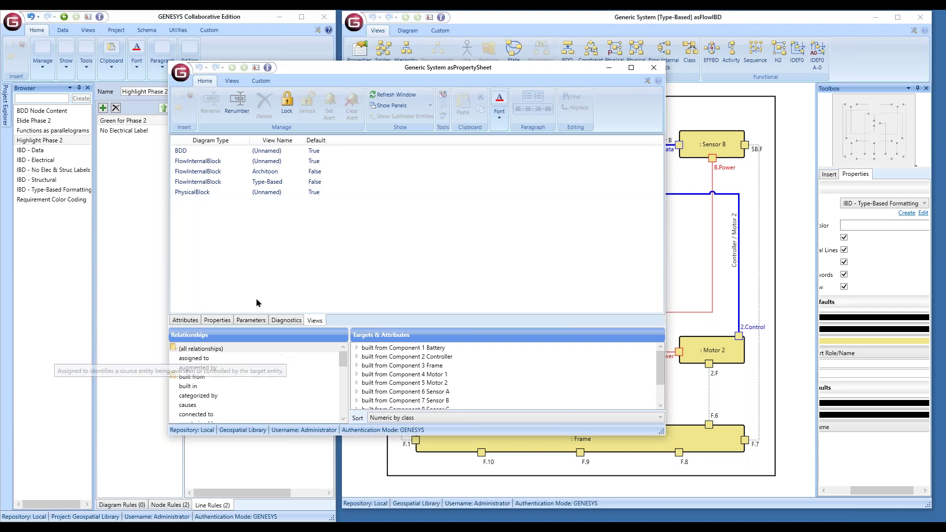
pyautogui.click(212, 163)
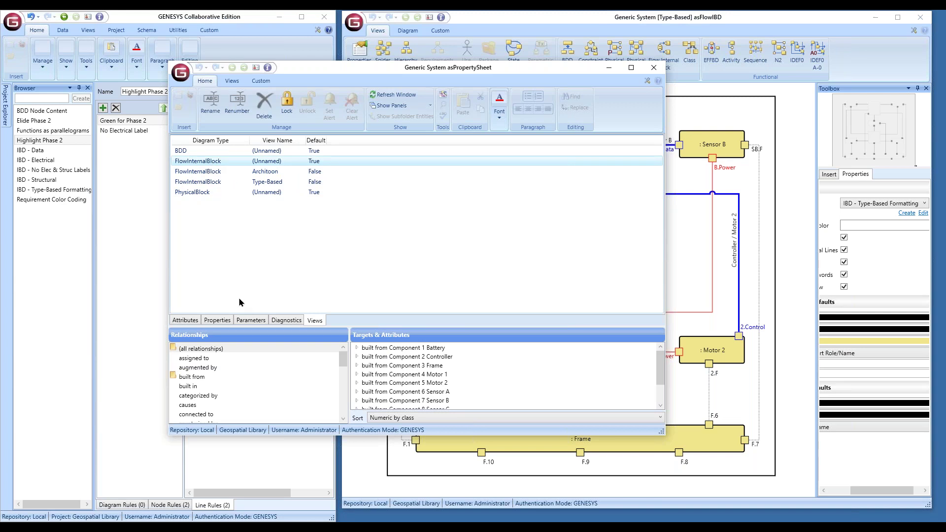
pyautogui.doubleClick(239, 161)
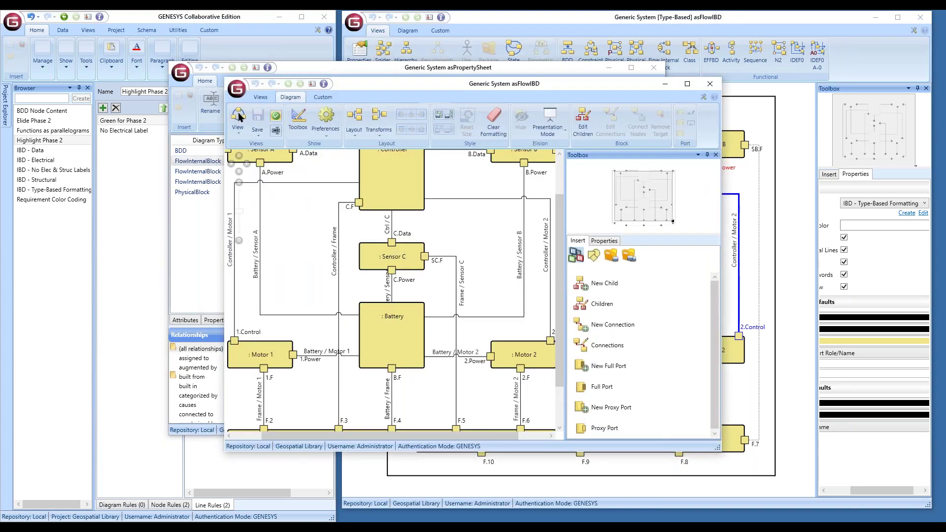
# - Open the Architoon FlowInternalBlock view and put away the property sheet
pyautogui.moveTo(395, 90); pyautogui.dragTo(550, 67)
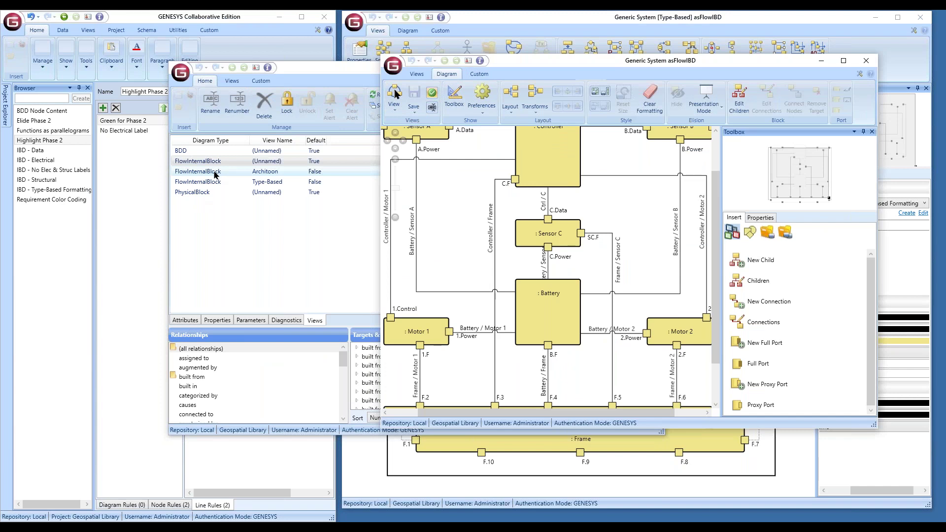
pyautogui.click(215, 173)
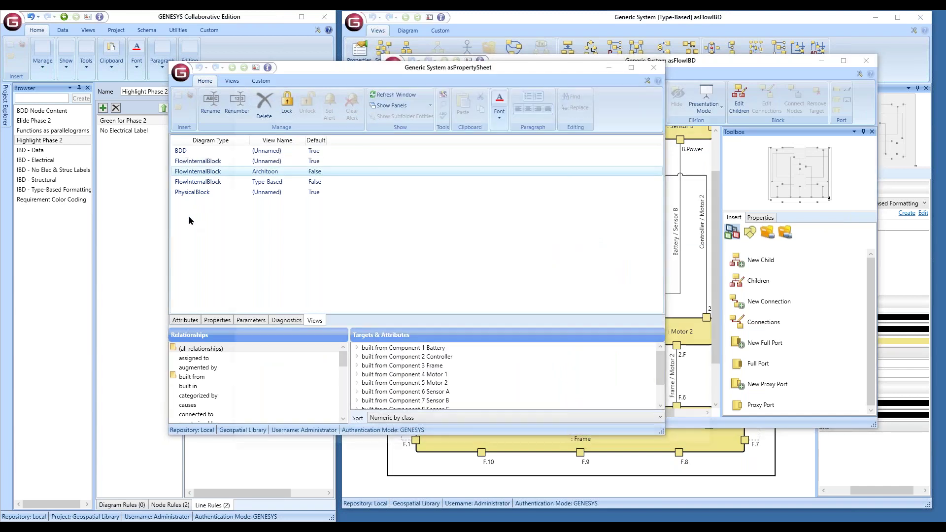
pyautogui.click(609, 67)
# - Arrange the Architoon and default windows side by side, enlarging the default one to show the Frame
pyautogui.moveTo(585, 86); pyautogui.dragTo(719, 117)
pyautogui.click(454, 81)
pyautogui.moveTo(456, 61); pyautogui.dragTo(93, 18)
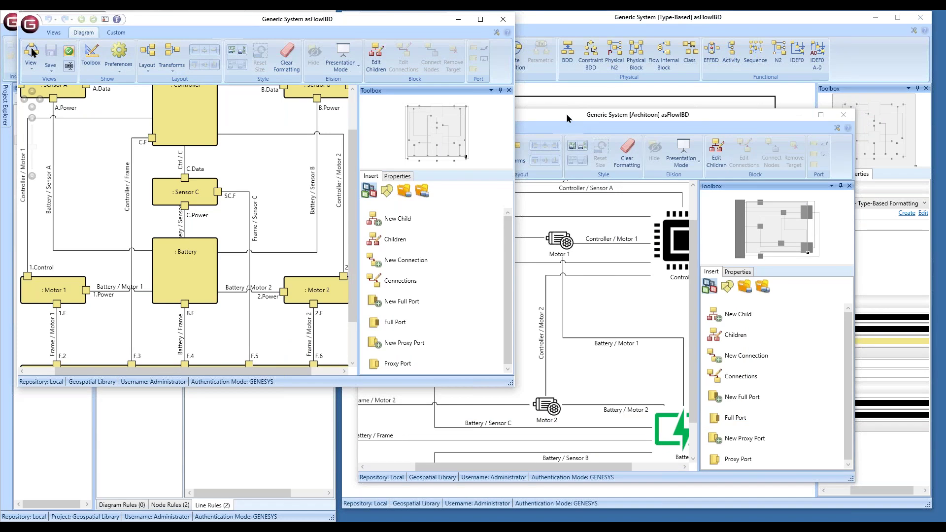
pyautogui.moveTo(566, 114); pyautogui.dragTo(629, 134)
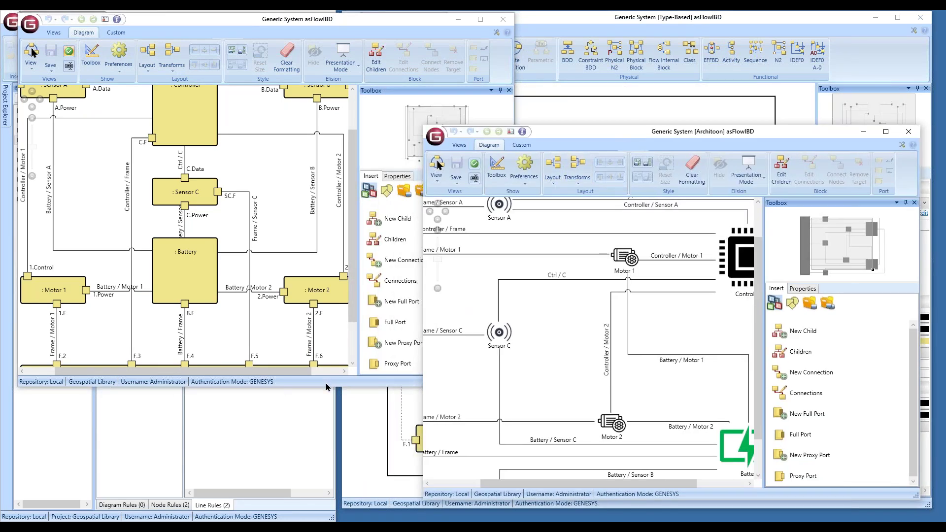
pyautogui.moveTo(327, 390); pyautogui.dragTo(294, 500)
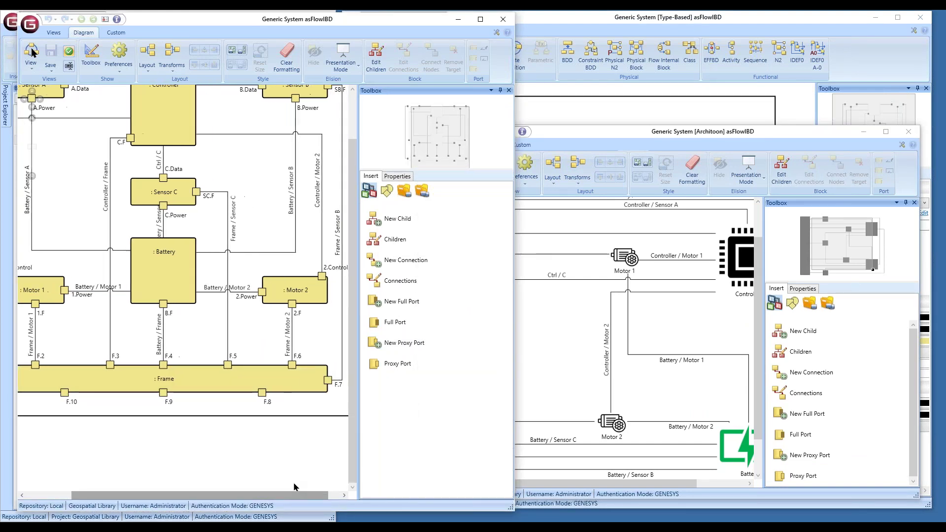
pyautogui.scroll(3, 294, 481)
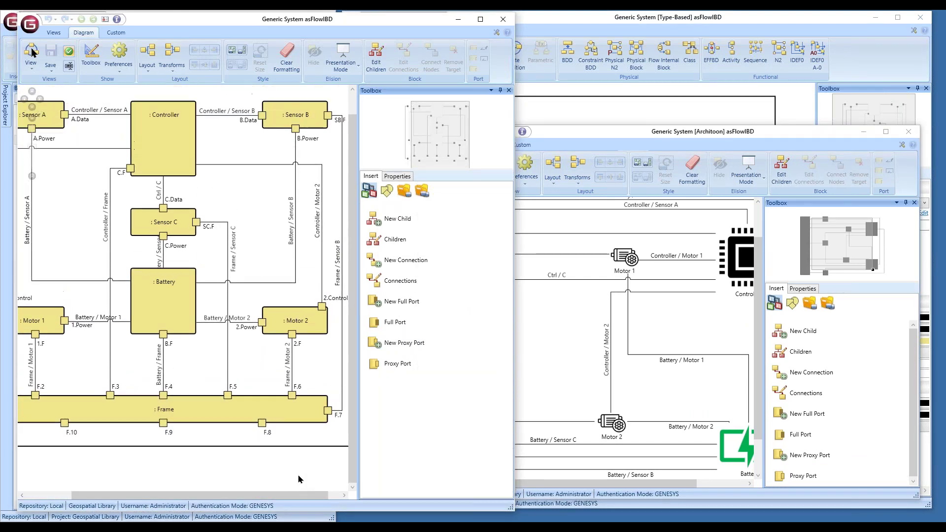
pyautogui.click(349, 59)
# - Add a new child component named 'Sensor D' to the default flow IBD
pyautogui.click(362, 25)
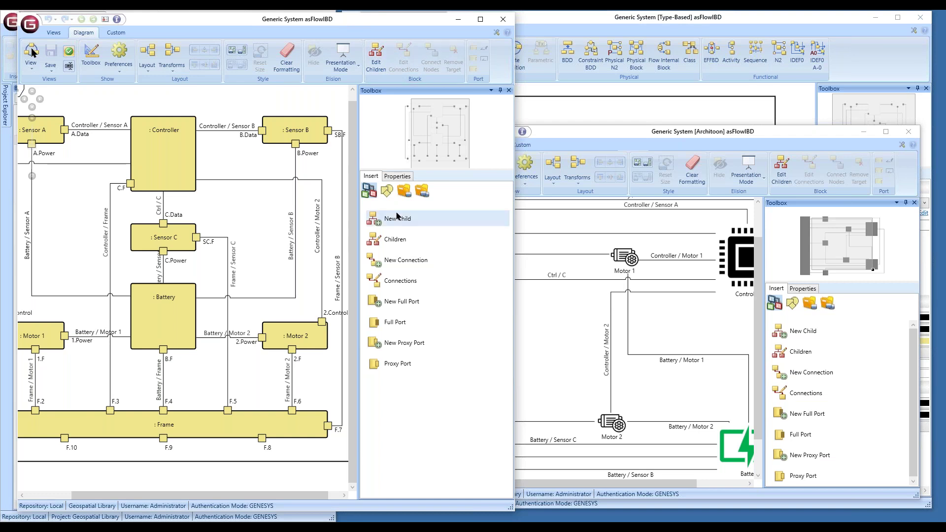
pyautogui.moveTo(397, 220); pyautogui.dragTo(58, 229)
pyautogui.write('Sensor')
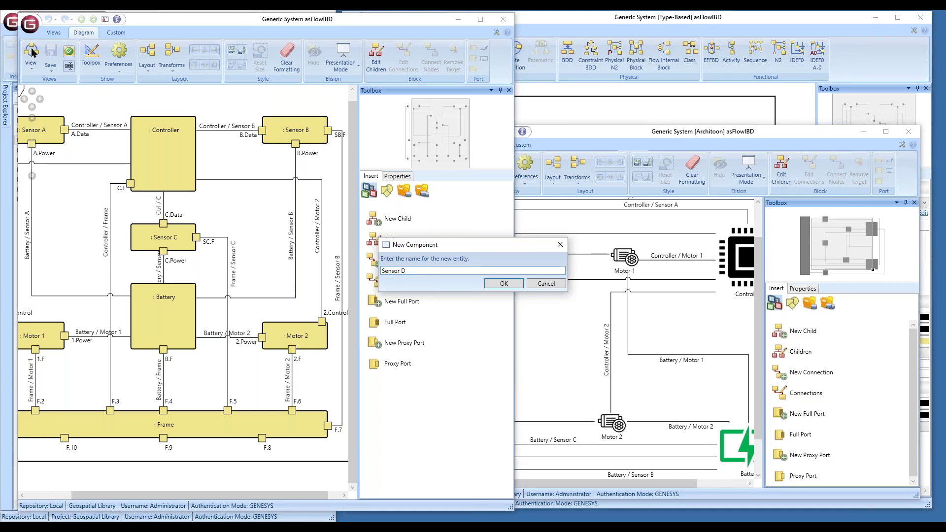
pyautogui.write(' D')
pyautogui.press('Return')
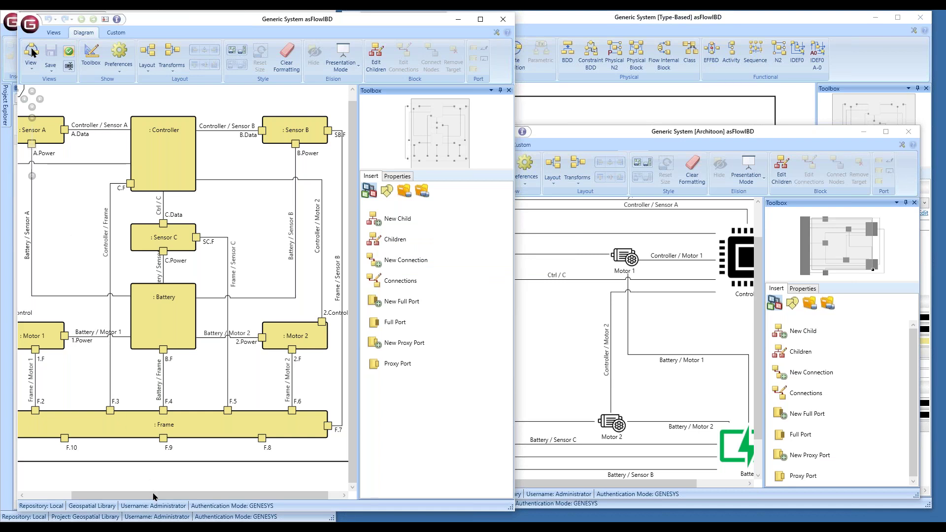
pyautogui.moveTo(151, 496); pyautogui.dragTo(134, 496)
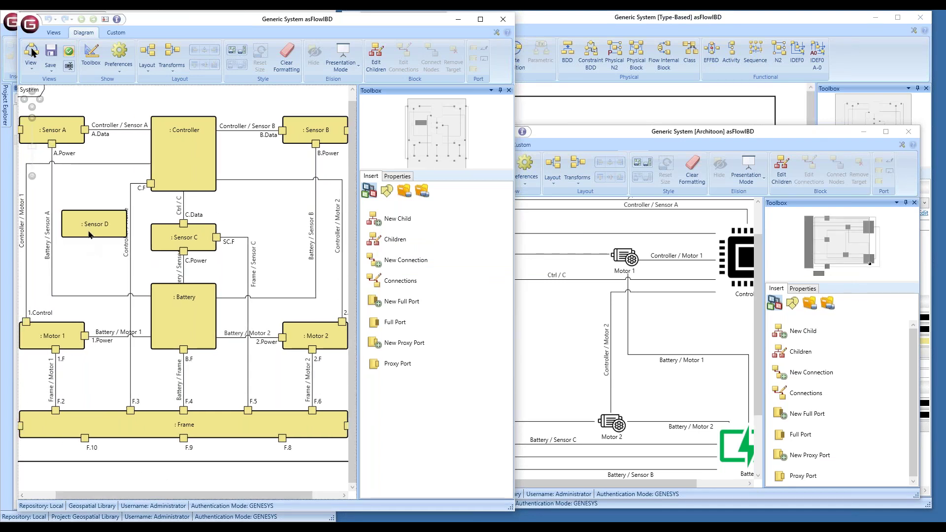
# - Connect Sensor D to the Controller with a new link named Controller / Sensor D
pyautogui.click(90, 234)
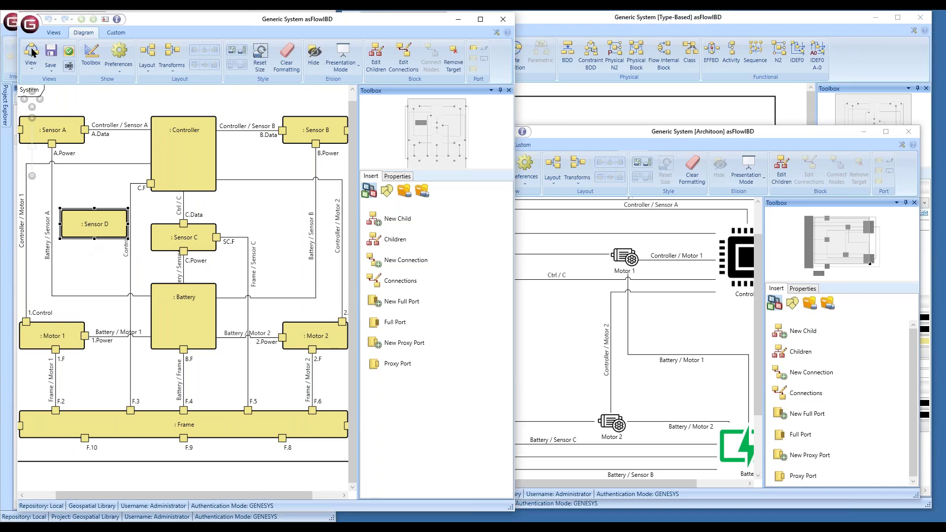
pyautogui.keyDown('ctrl'); pyautogui.click(175, 173); pyautogui.keyUp('ctrl')
pyautogui.click(431, 58)
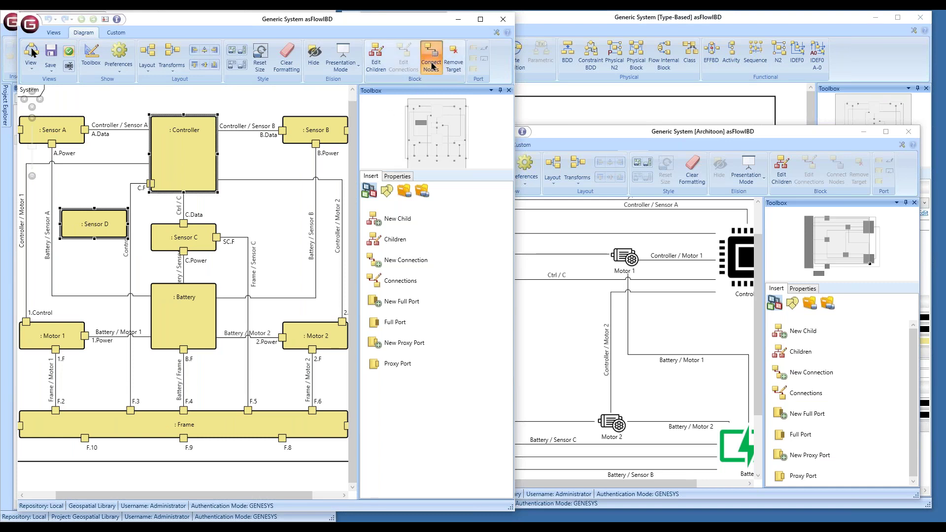
pyautogui.click(388, 166)
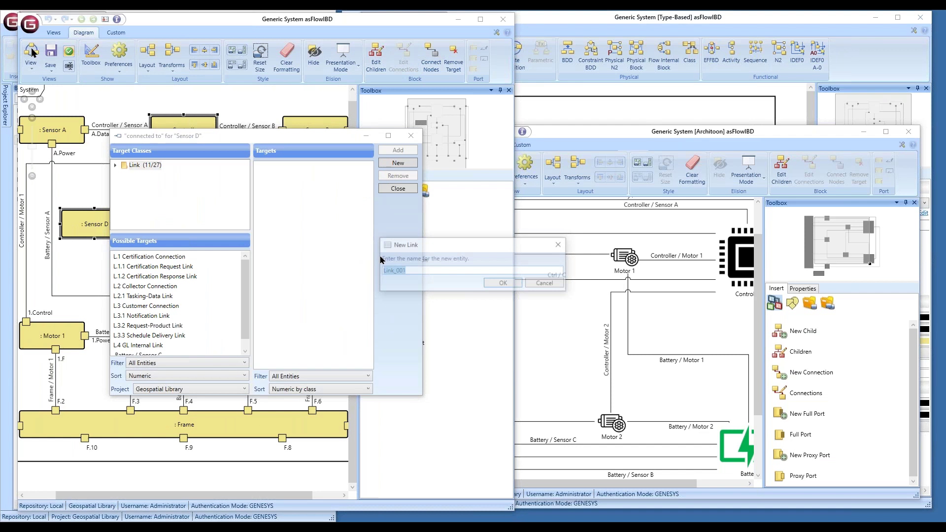
pyautogui.click(496, 290)
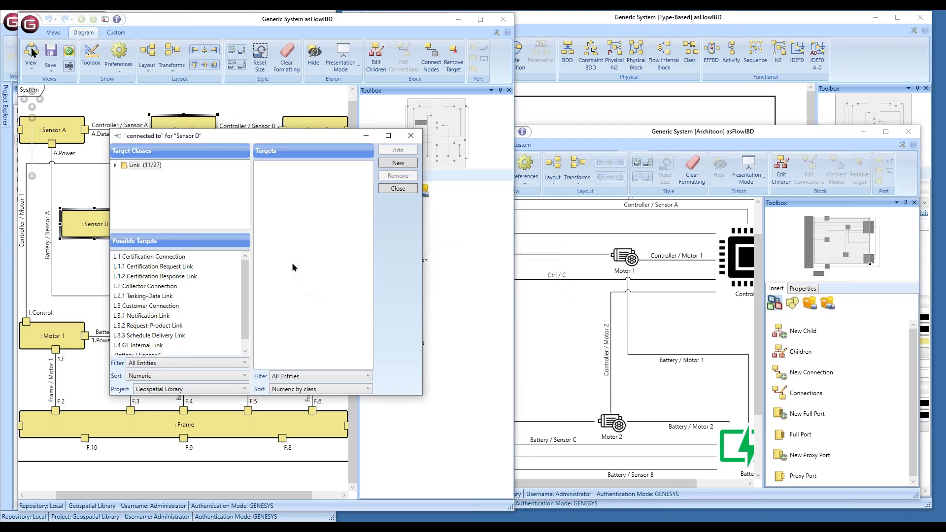
pyautogui.click(398, 189)
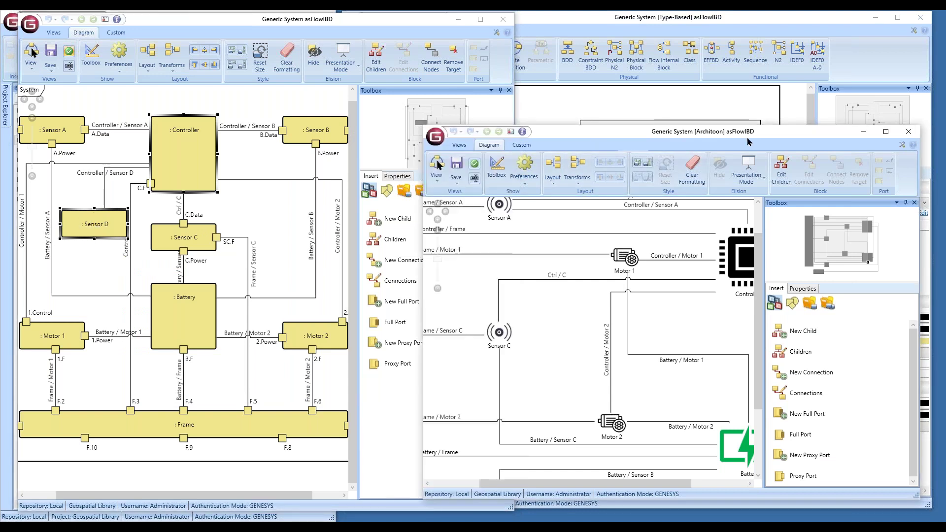
pyautogui.click(887, 132)
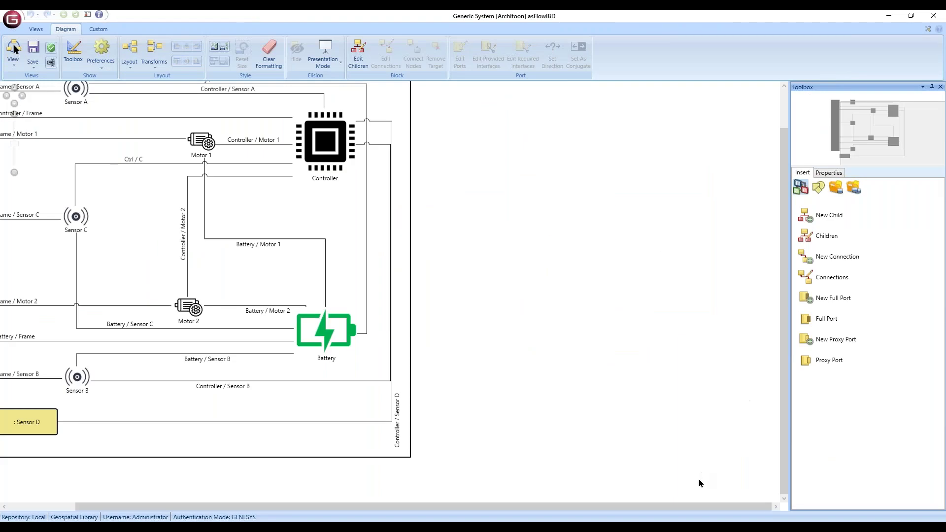
# - Locate and select Sensor D in the maximized Architoon view
pyautogui.scroll(-1, 579, 510)
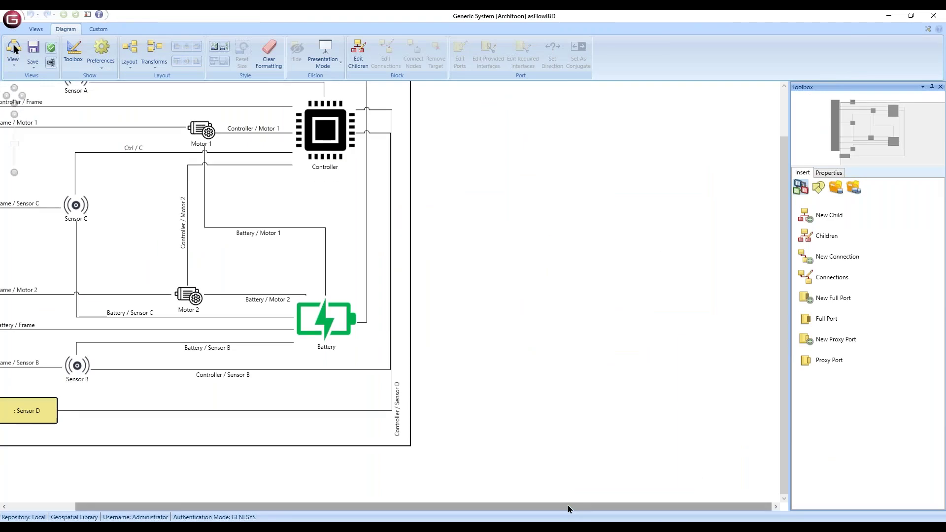
pyautogui.moveTo(569, 509); pyautogui.dragTo(395, 501)
pyautogui.click(96, 414)
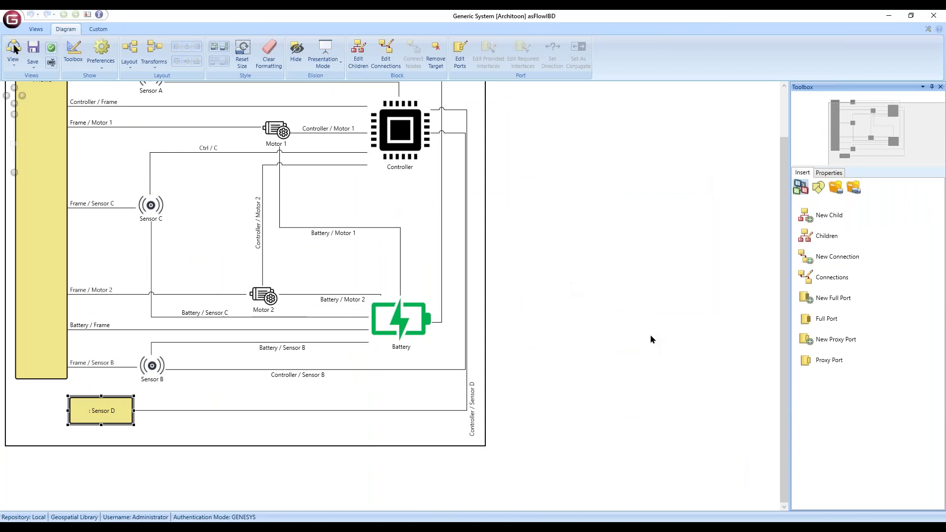
# - Close the Architoon view and bring the Type-Based view showing Sensor D to the front
pyautogui.click(933, 15)
pyautogui.click(587, 21)
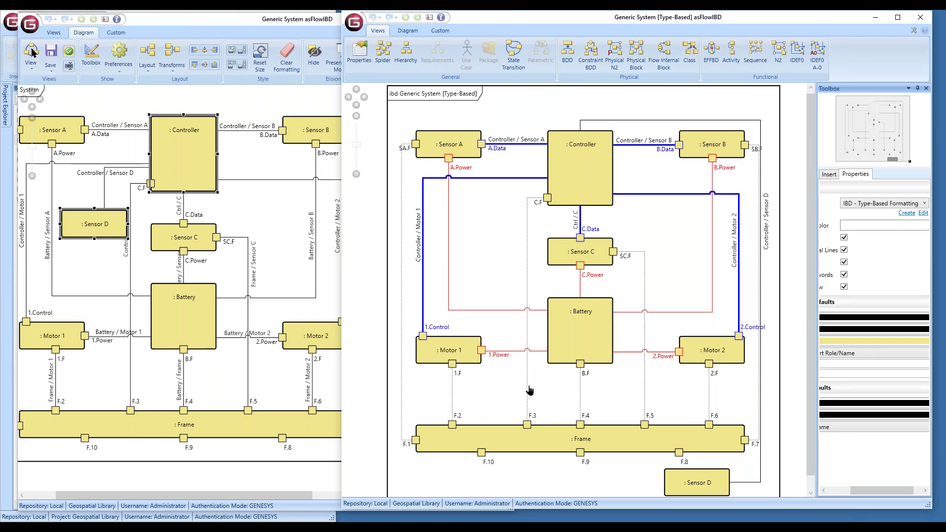
pyautogui.click(408, 30)
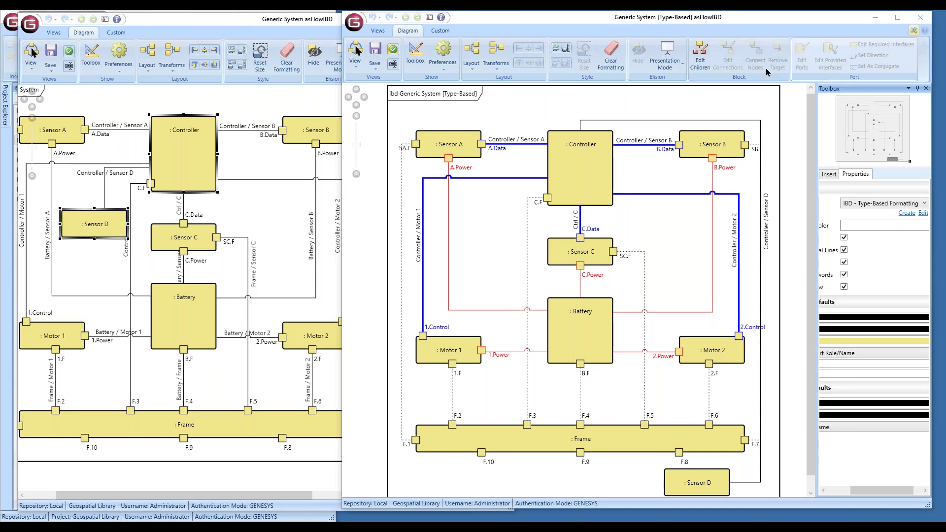
# - Show the child, connection and port insert items for the Type-Based view
pyautogui.click(836, 176)
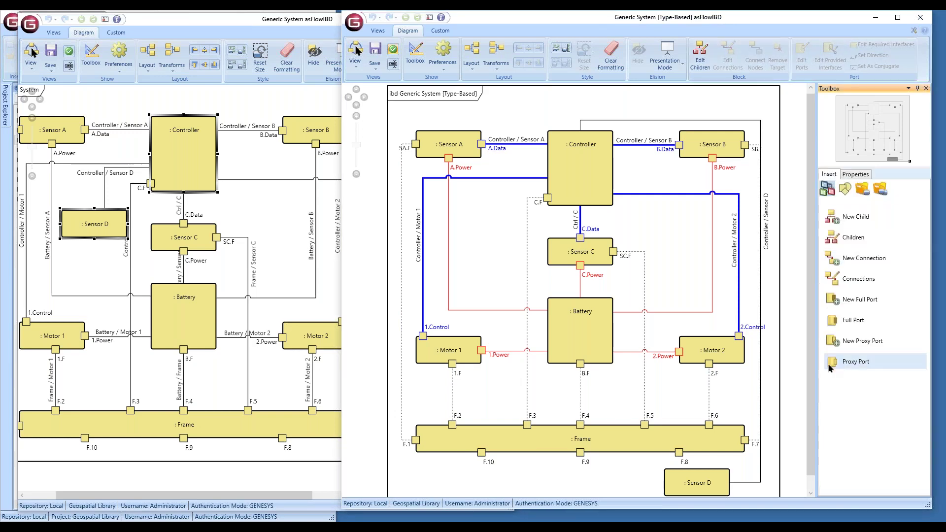
# - List the Image, Note and shape insert items, then bring the default flow IBD window forward
pyautogui.click(850, 189)
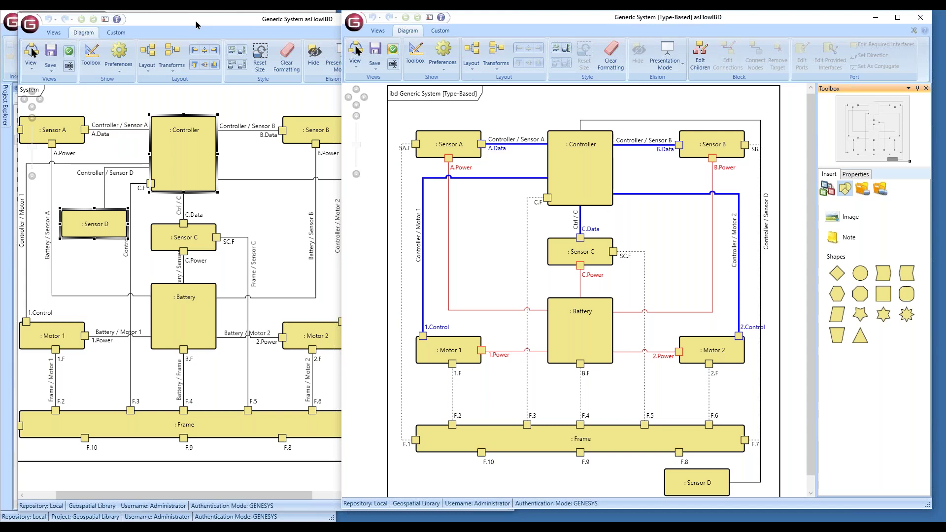
pyautogui.click(89, 262)
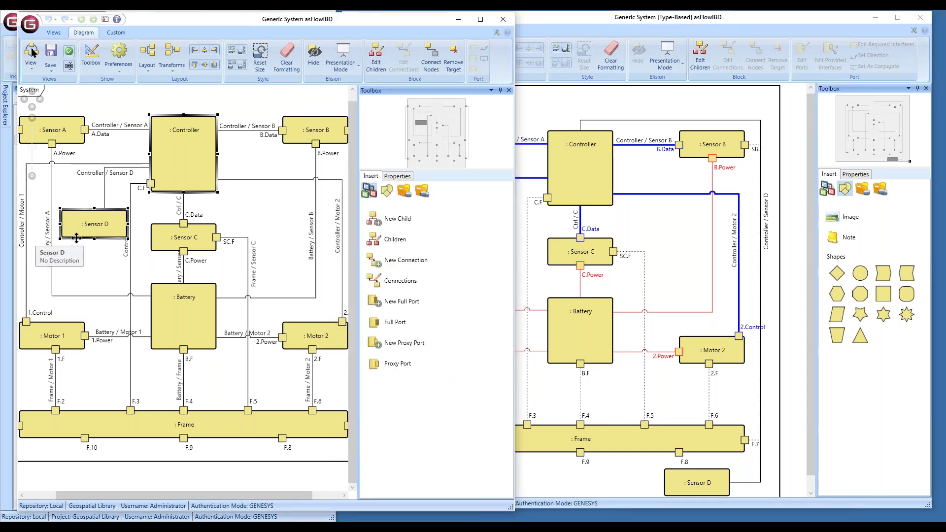